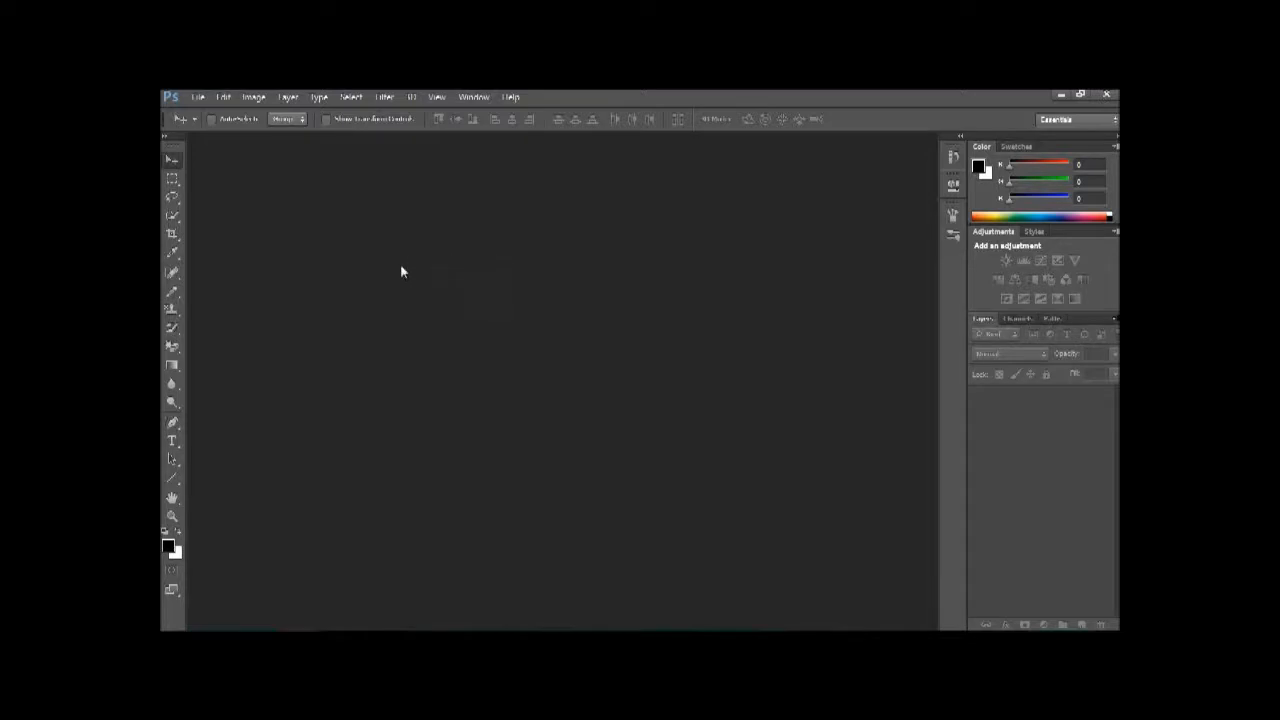
# Start a new document with a width of 1366 pixels and a height of 768 pixels.
pyautogui.click(198, 97)
pyautogui.click(201, 115)
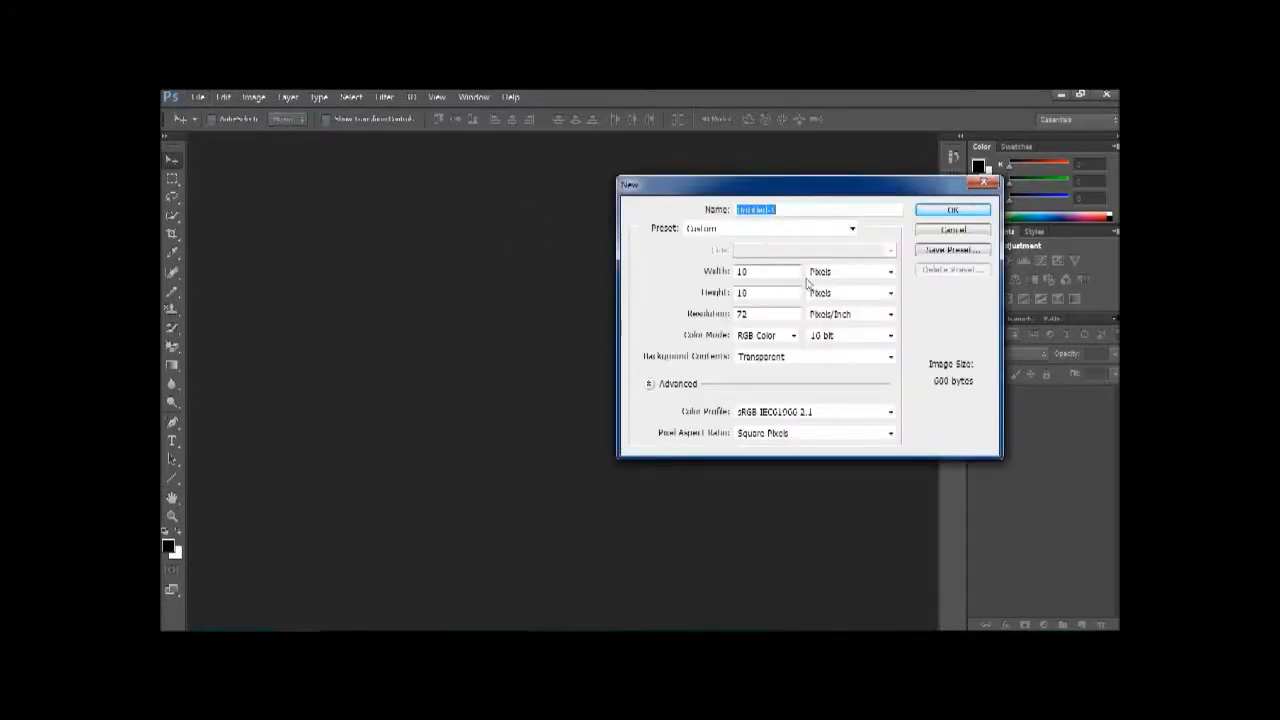
pyautogui.click(843, 274)
pyautogui.click(838, 286)
pyautogui.click(838, 274)
pyautogui.click(838, 288)
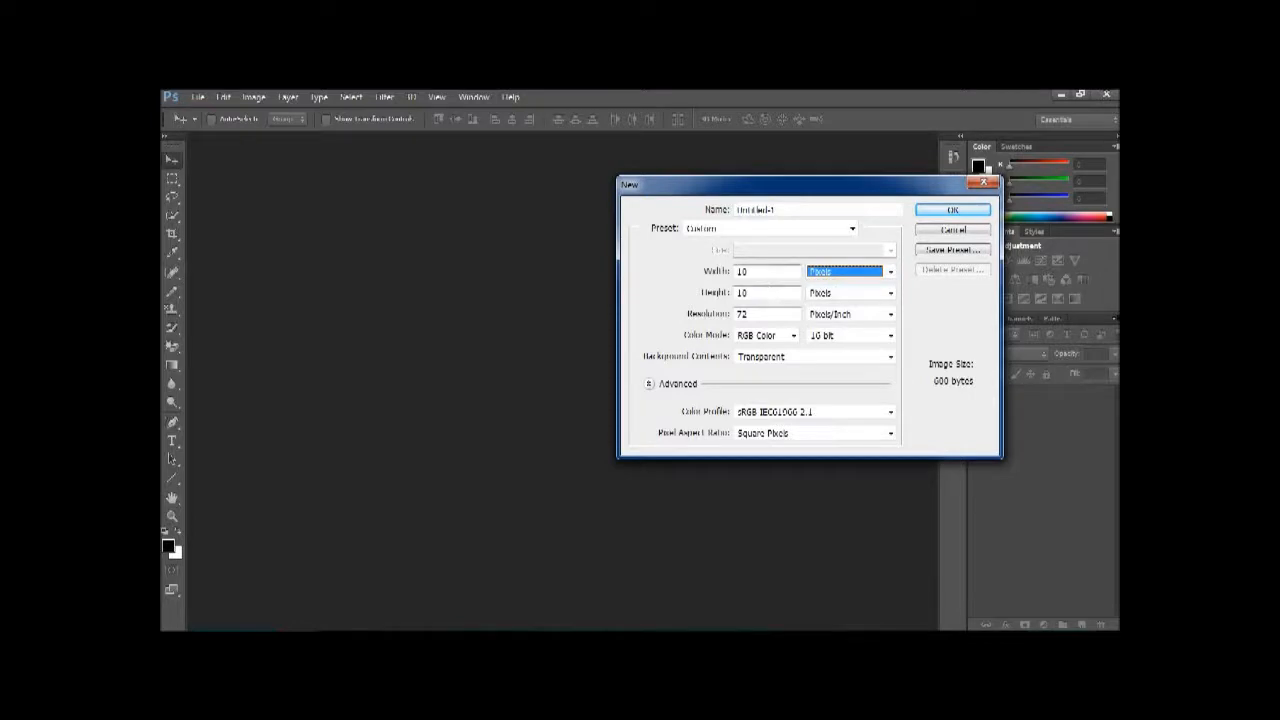
pyautogui.moveTo(754, 273); pyautogui.dragTo(706, 273)
pyautogui.write('13')
pyautogui.write('66')
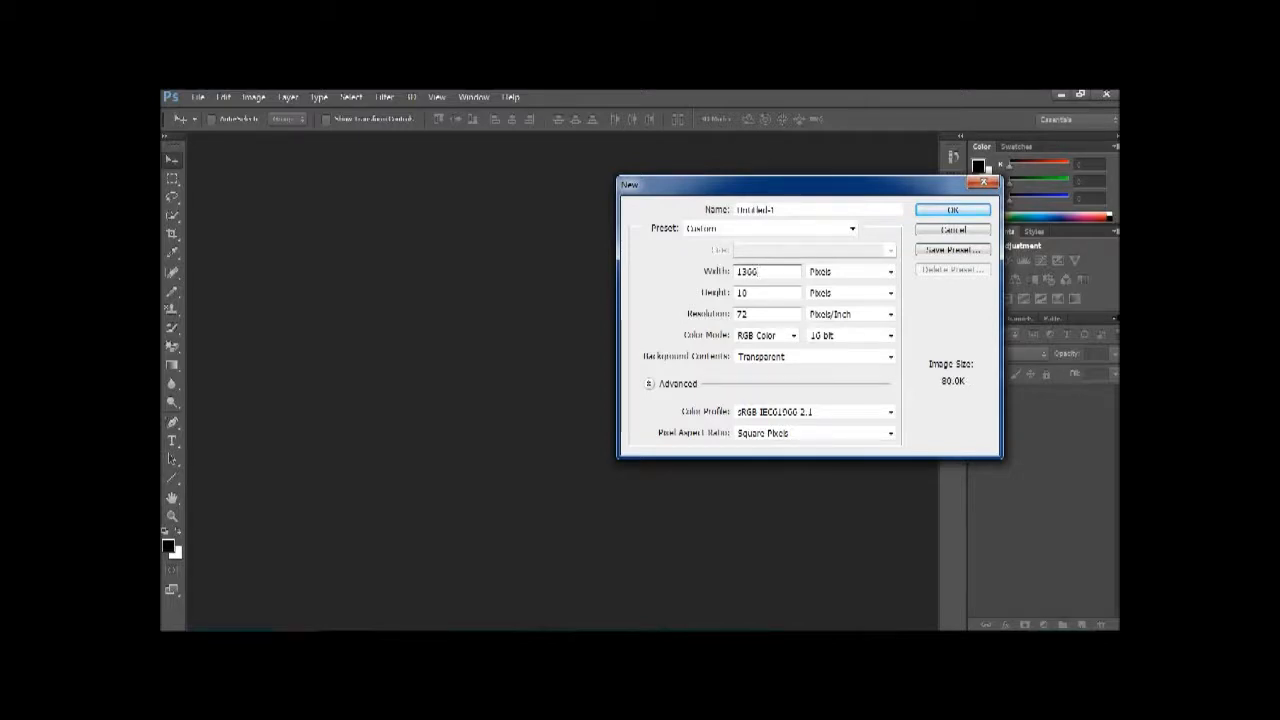
pyautogui.press('BackSpace')
pyautogui.write('6')
pyautogui.press('Tab')
pyautogui.write('768')
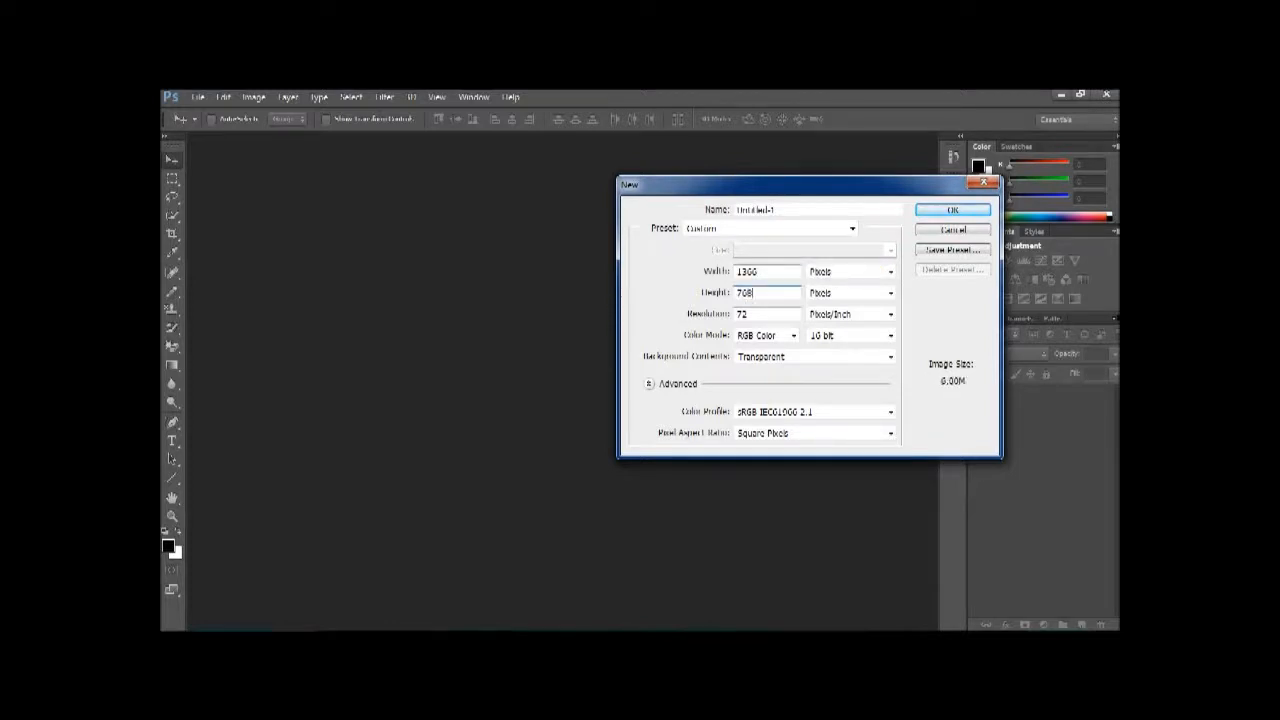
# Set the new document's background contents to Transparent and create it.
pyautogui.click(797, 357)
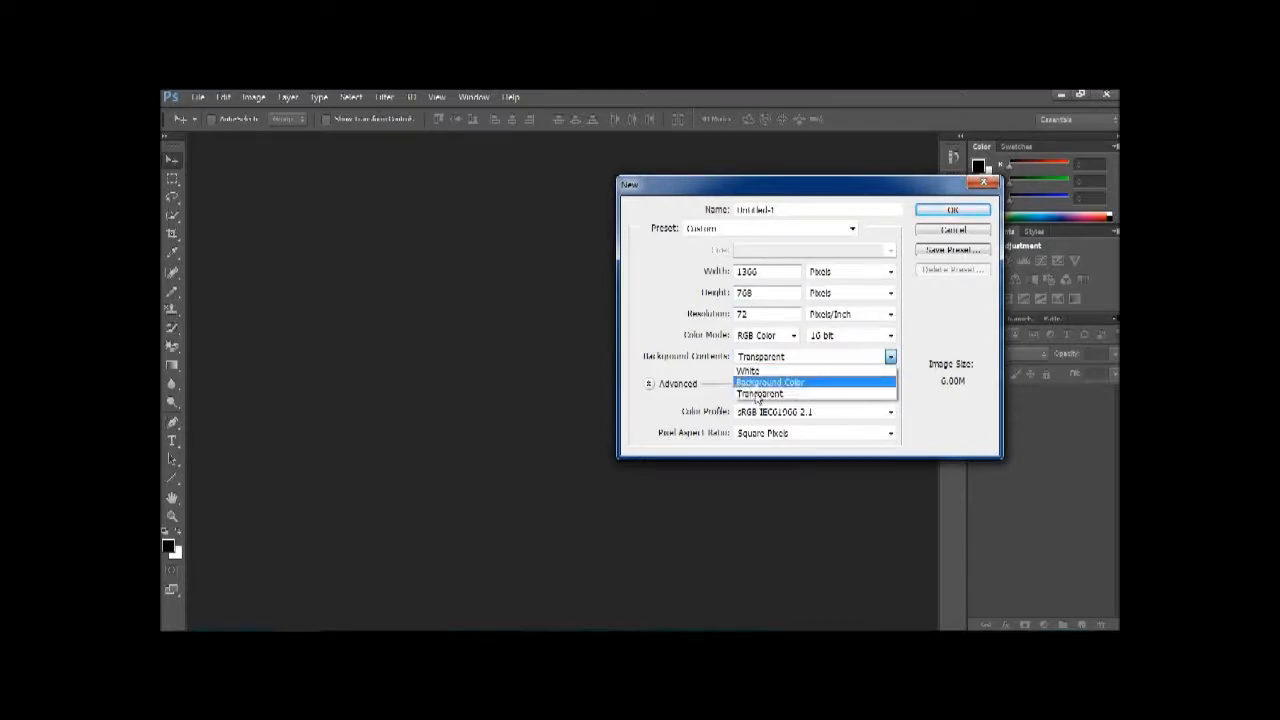
pyautogui.click(778, 393)
pyautogui.click(976, 211)
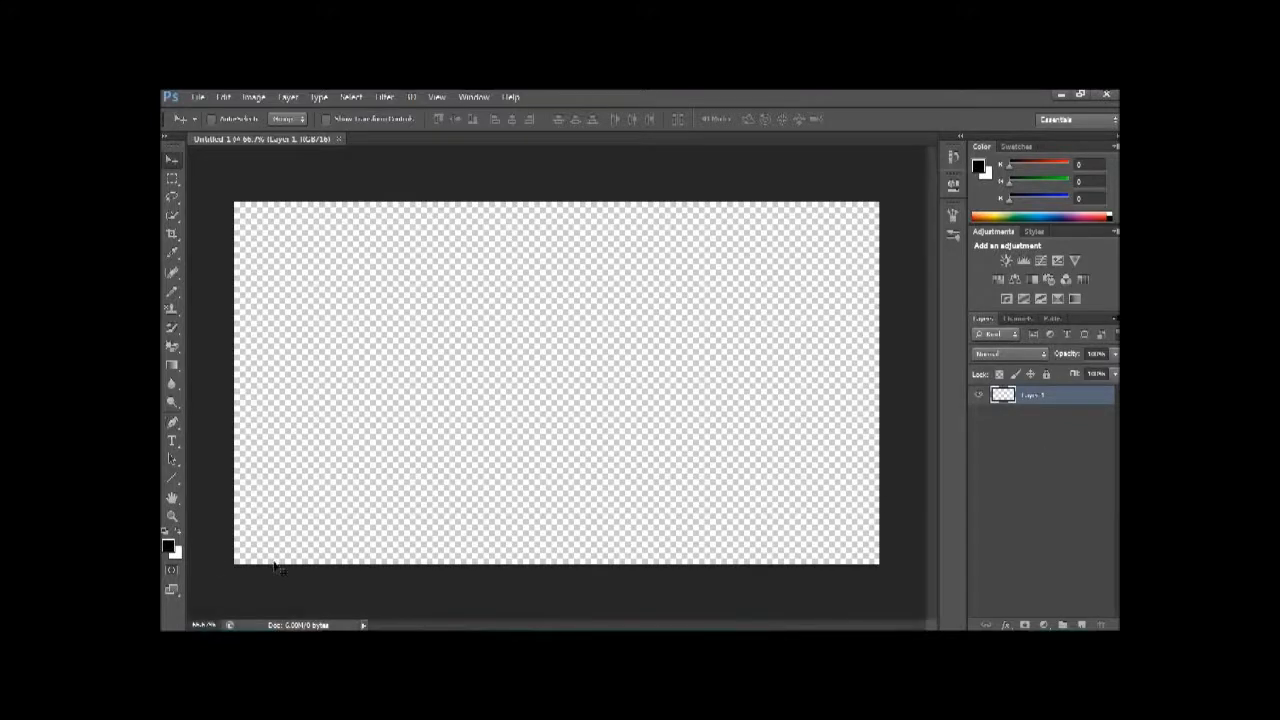
# Swap the foreground and background colours and fill the layer with white.
pyautogui.click(177, 535)
pyautogui.click(177, 535)
pyautogui.click(177, 535)
pyautogui.click(177, 535)
pyautogui.click(177, 535)
pyautogui.click(177, 535)
pyautogui.click(177, 535)
pyautogui.hotkey('alt', 'BackSpace')
# Fill the layer with black and rename it Foreground.
pyautogui.click(177, 535)
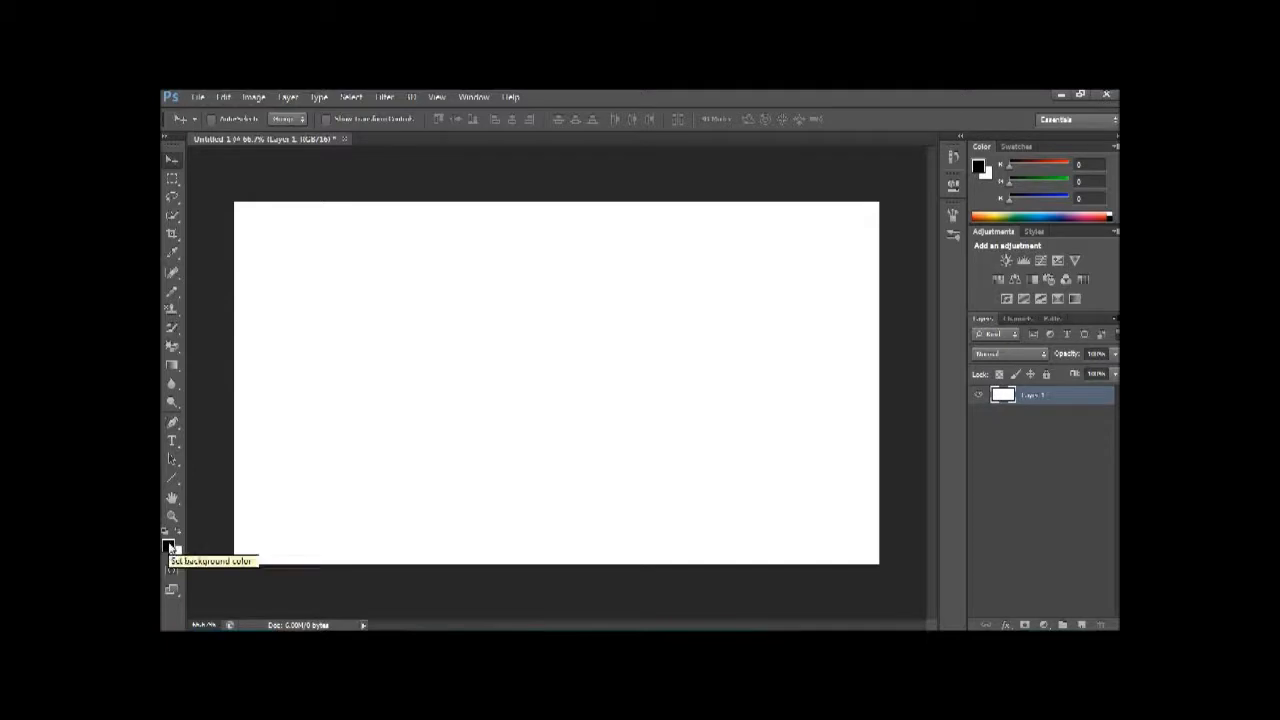
pyautogui.hotkey('alt', 'BackSpace')
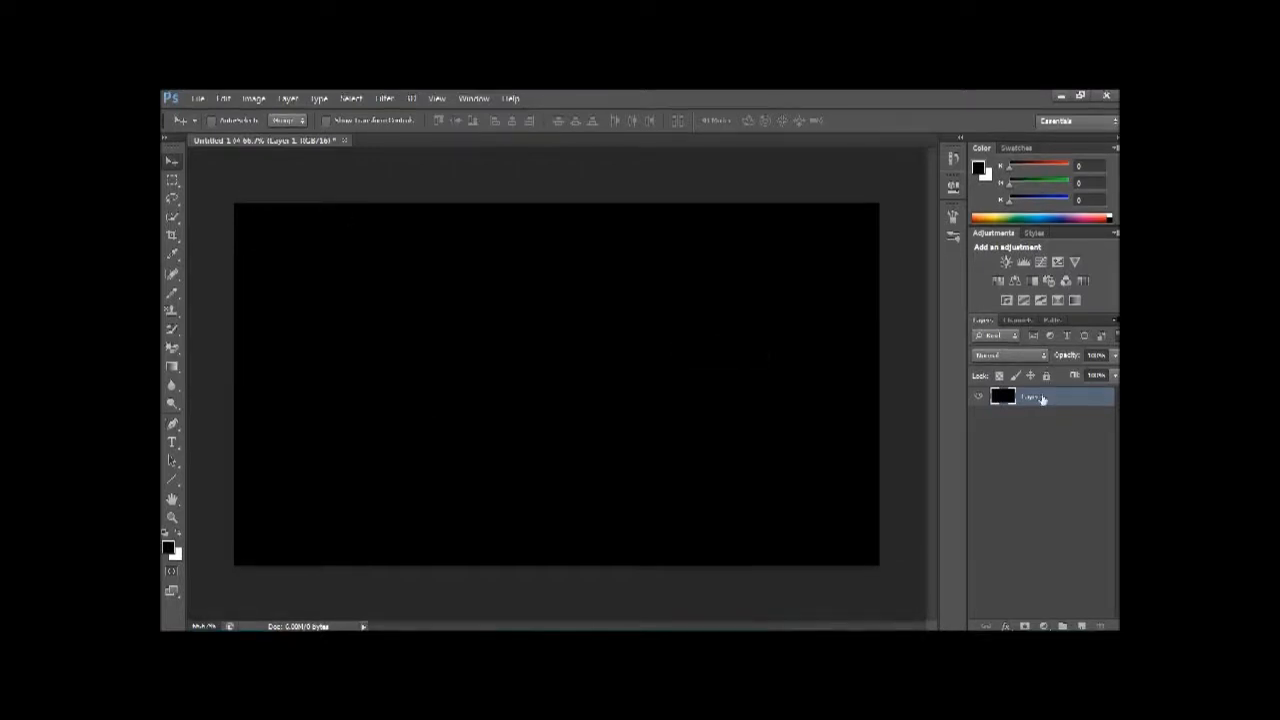
pyautogui.doubleClick(1036, 396)
pyautogui.write('Background')
pyautogui.press('Return')
# Add a new layer above the black one and name it Colours.
pyautogui.click(1081, 626)
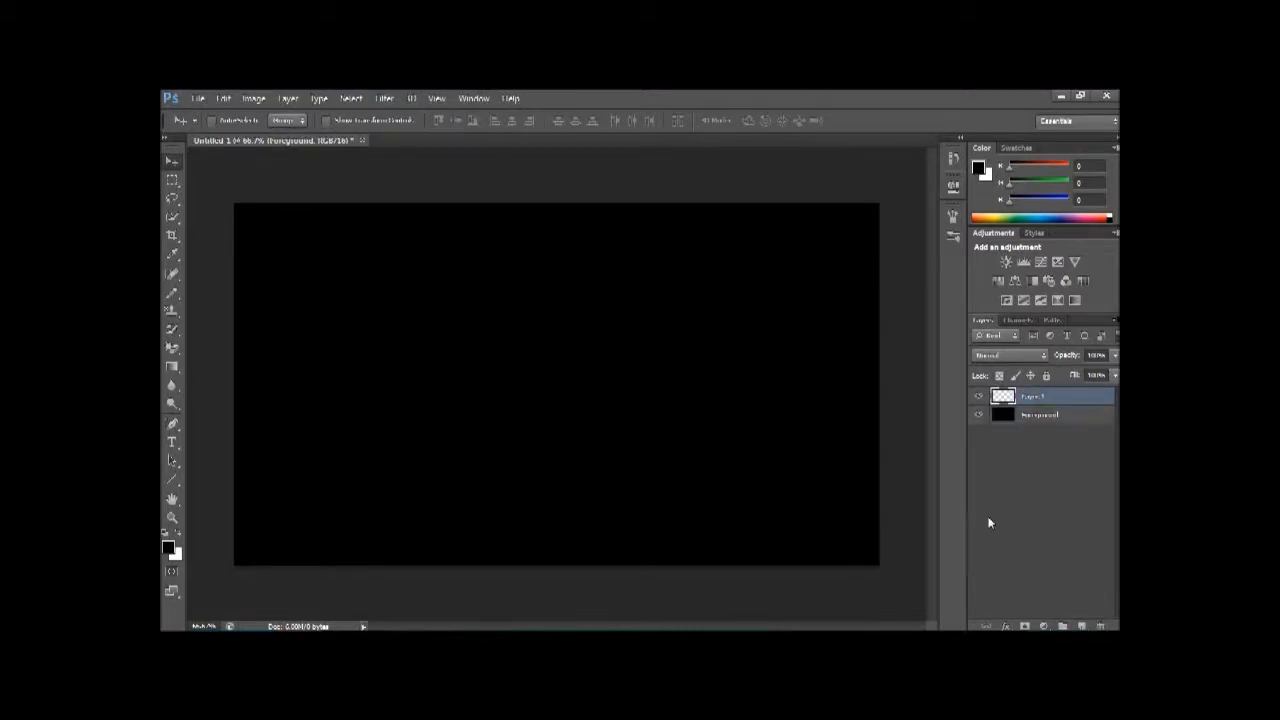
pyautogui.doubleClick(1036, 397)
pyautogui.write('Colours')
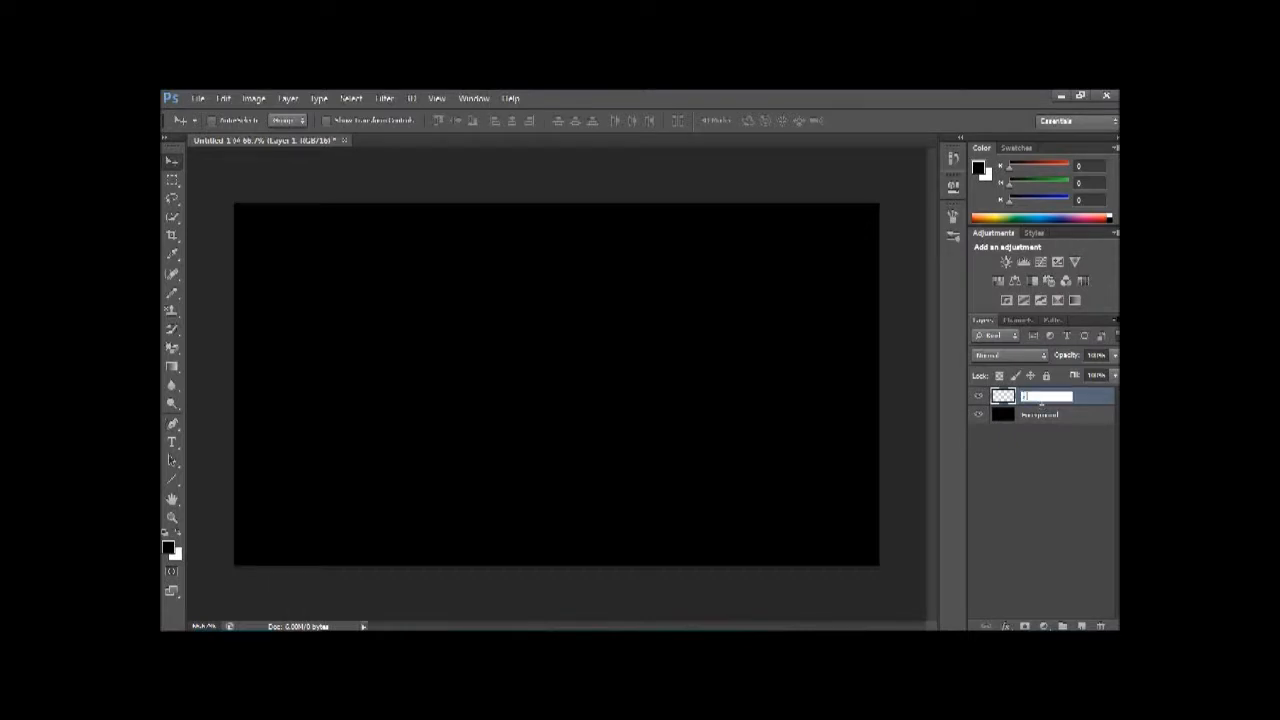
pyautogui.press('Return')
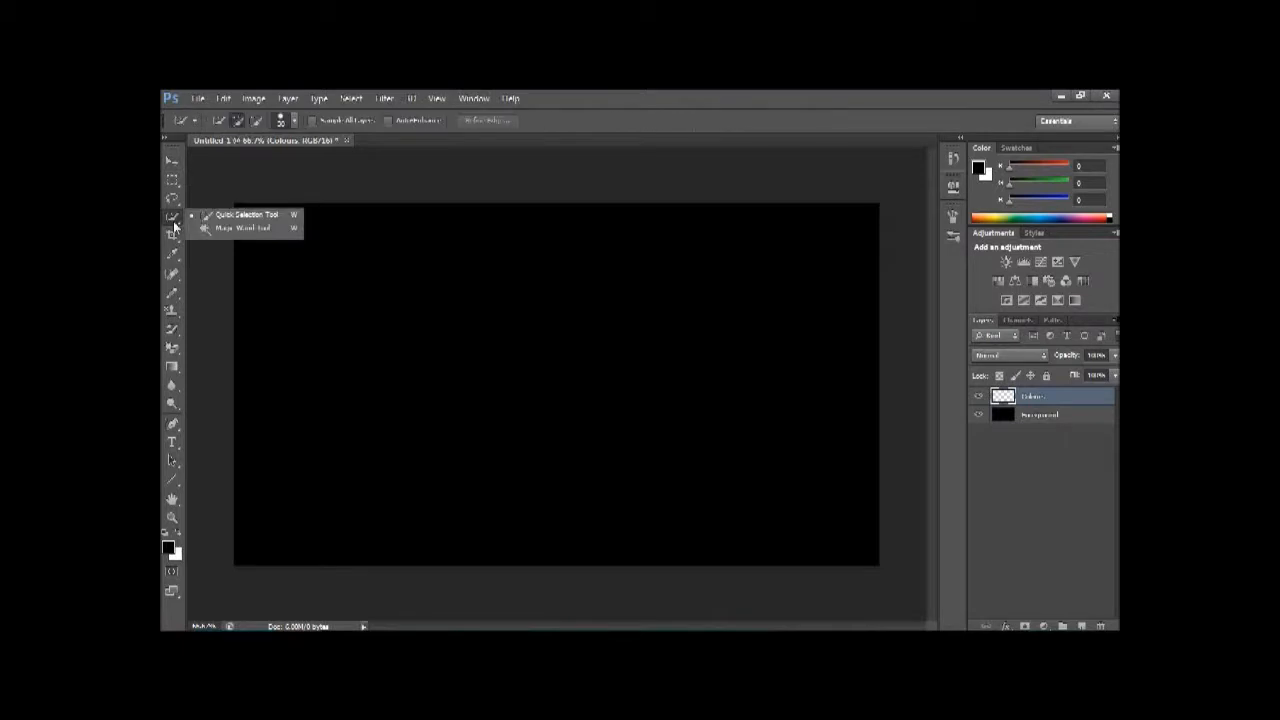
# Set up the Brush tool as a soft round brush with 0% hardness and a size of 750 px.
pyautogui.click(172, 292)
pyautogui.click(210, 291)
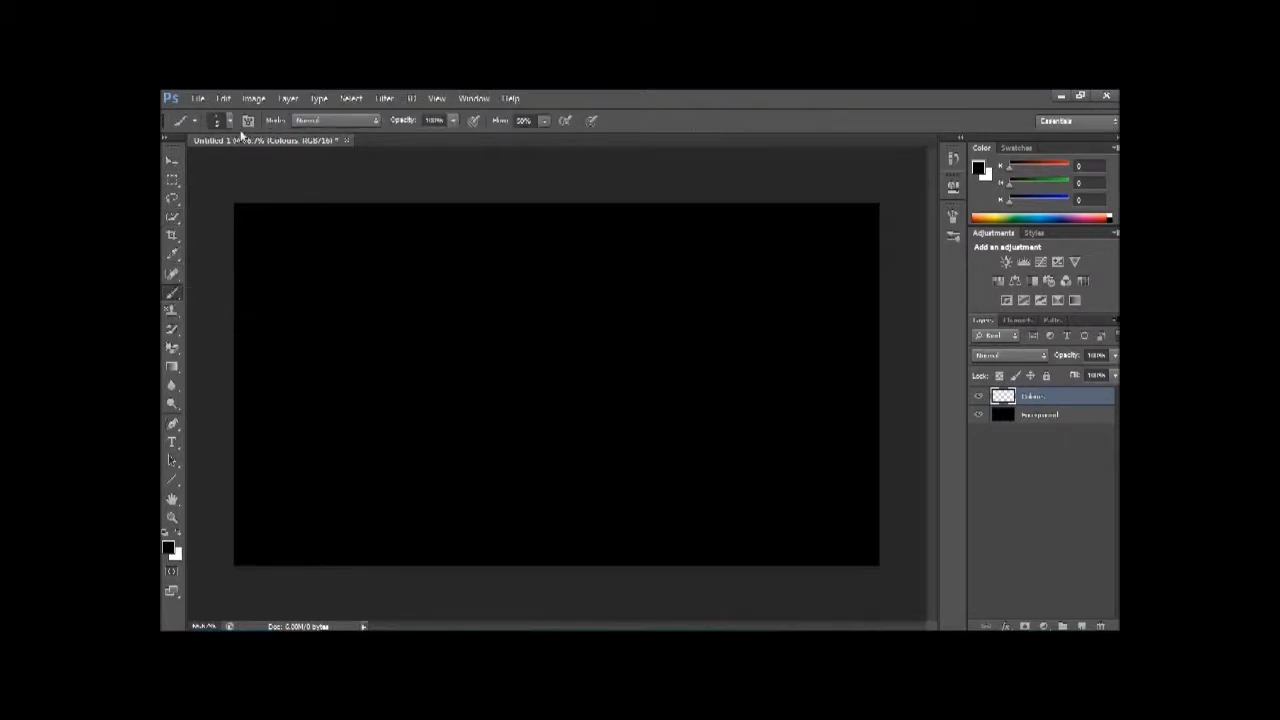
pyautogui.click(229, 120)
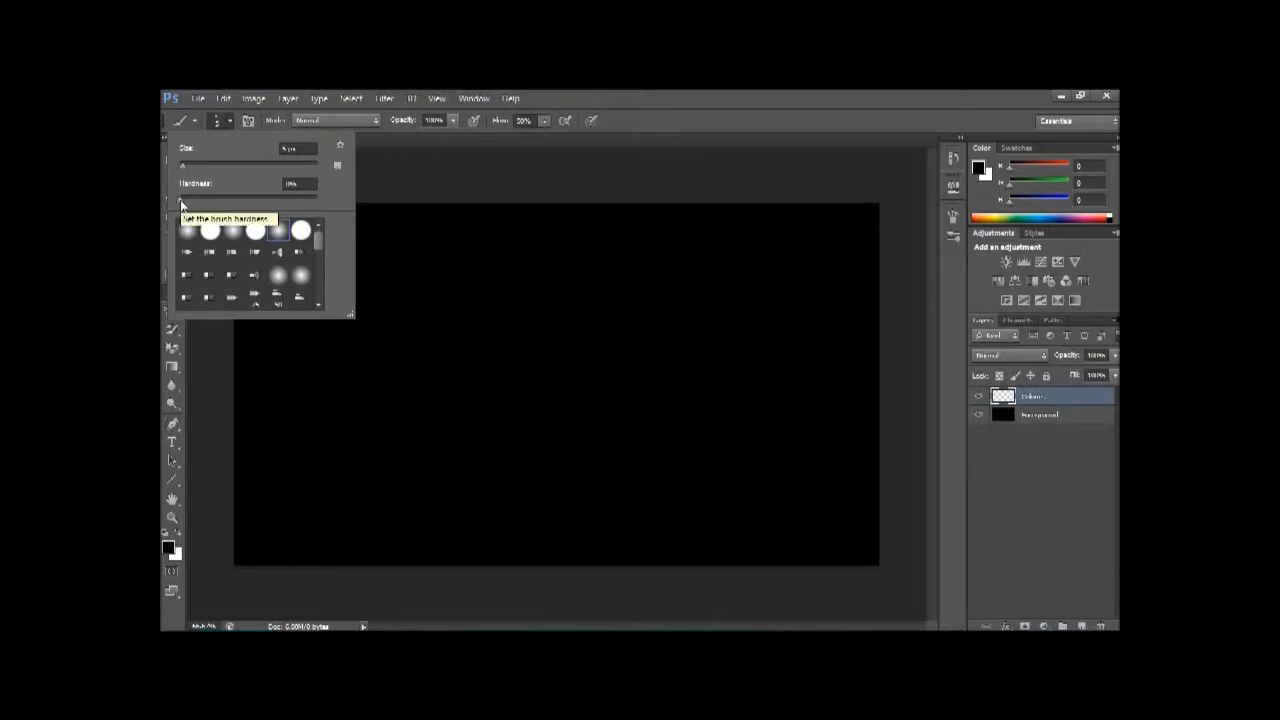
pyautogui.moveTo(181, 203); pyautogui.dragTo(318, 203)
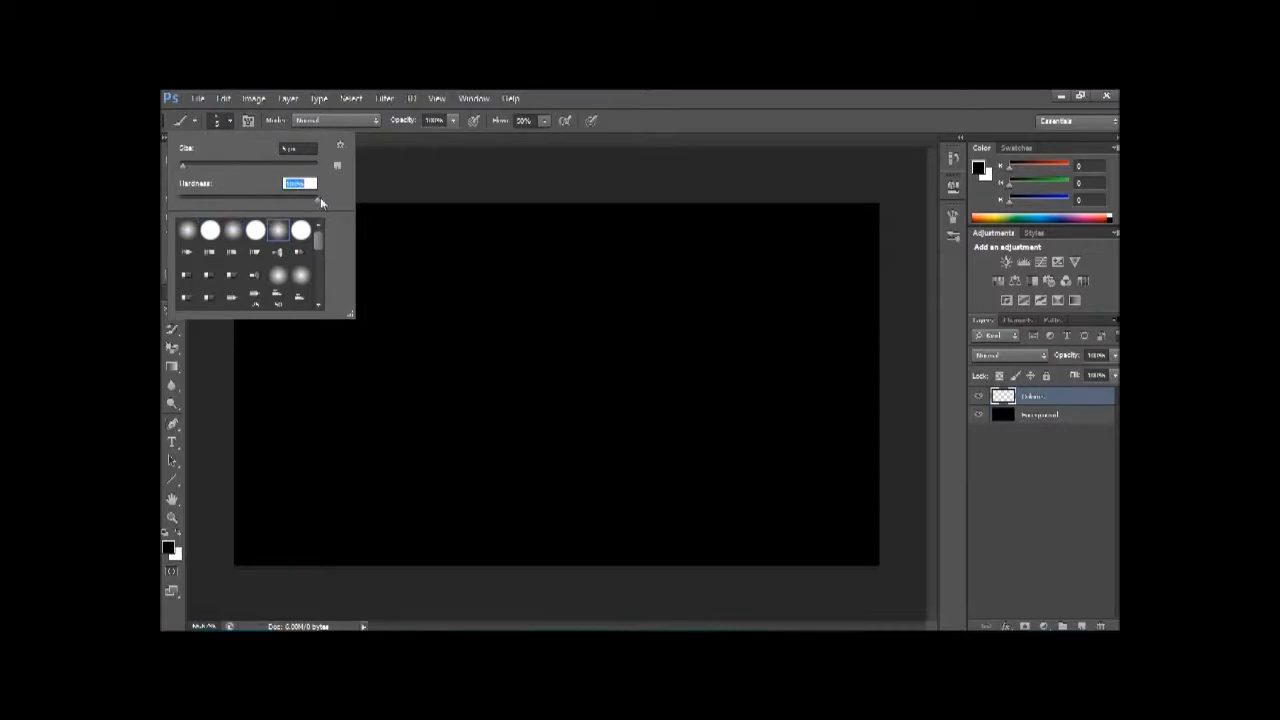
pyautogui.moveTo(318, 201); pyautogui.dragTo(162, 207)
pyautogui.click(193, 176)
pyautogui.moveTo(181, 165); pyautogui.dragTo(271, 165)
pyautogui.moveTo(298, 149); pyautogui.dragTo(257, 155)
pyautogui.write('700')
pyautogui.press('Return')
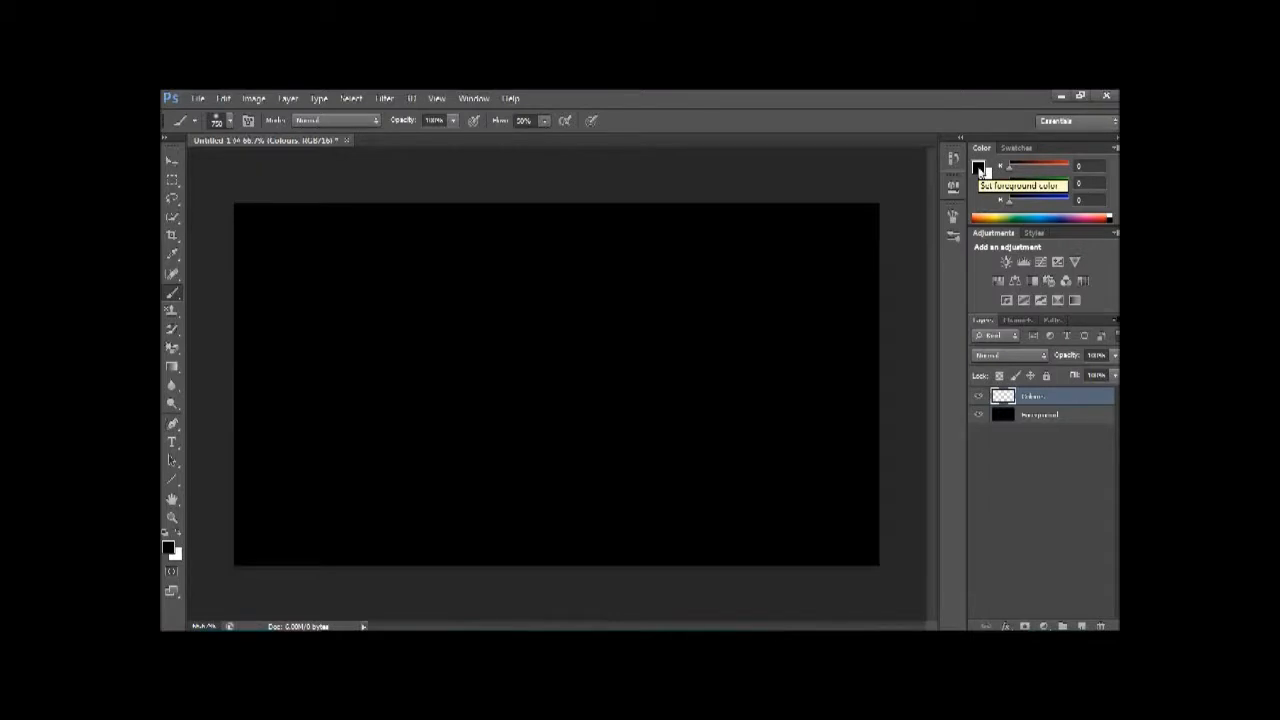
# Set the foreground colour to a bright blue with RGB values 19, 184, 232.
pyautogui.click(979, 168)
pyautogui.moveTo(822, 305); pyautogui.dragTo(822, 309)
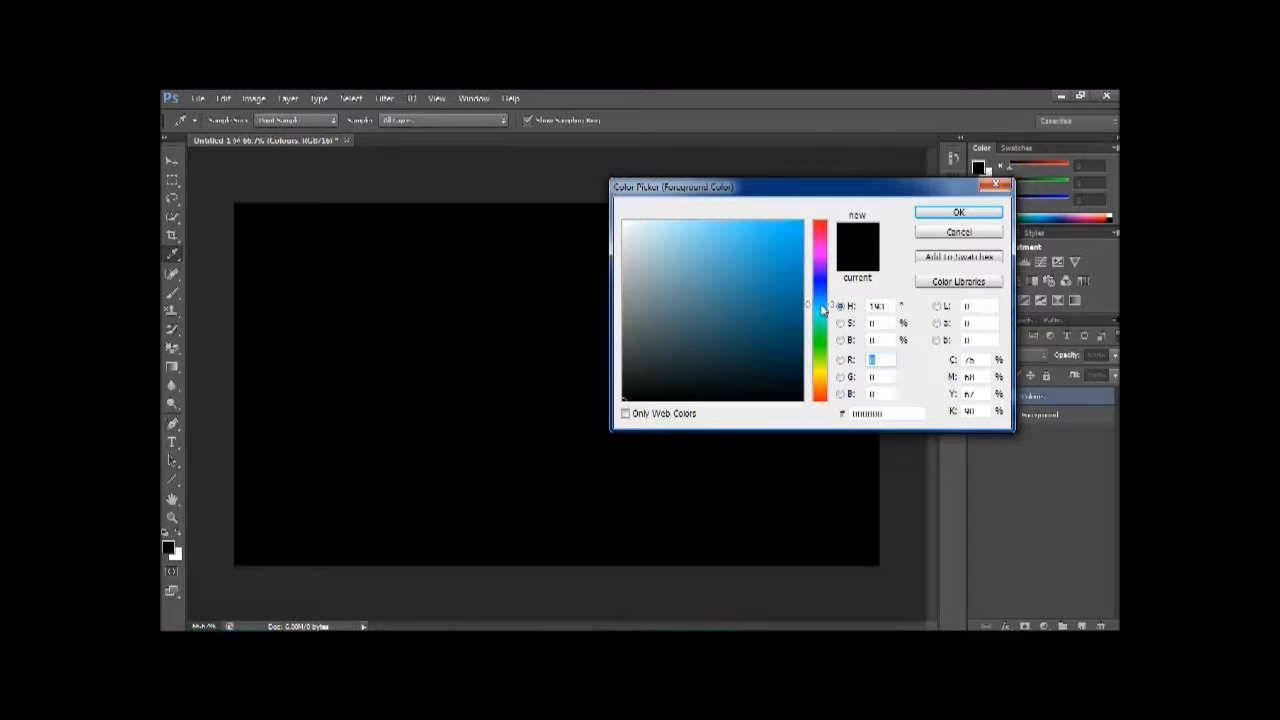
pyautogui.moveTo(804, 222); pyautogui.dragTo(790, 234)
pyautogui.click(958, 212)
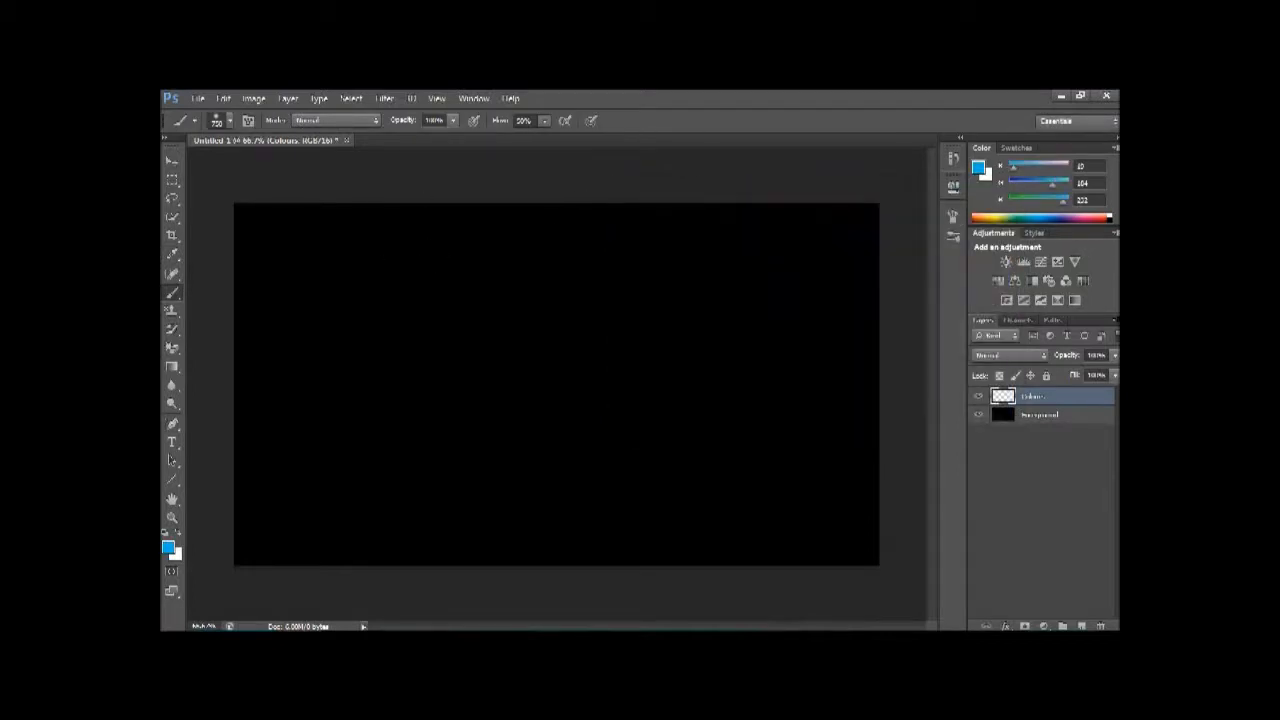
# Paint three soft blue glows on the Colours layer: right of centre, in the left half and near the lower middle.
pyautogui.click(700, 340)
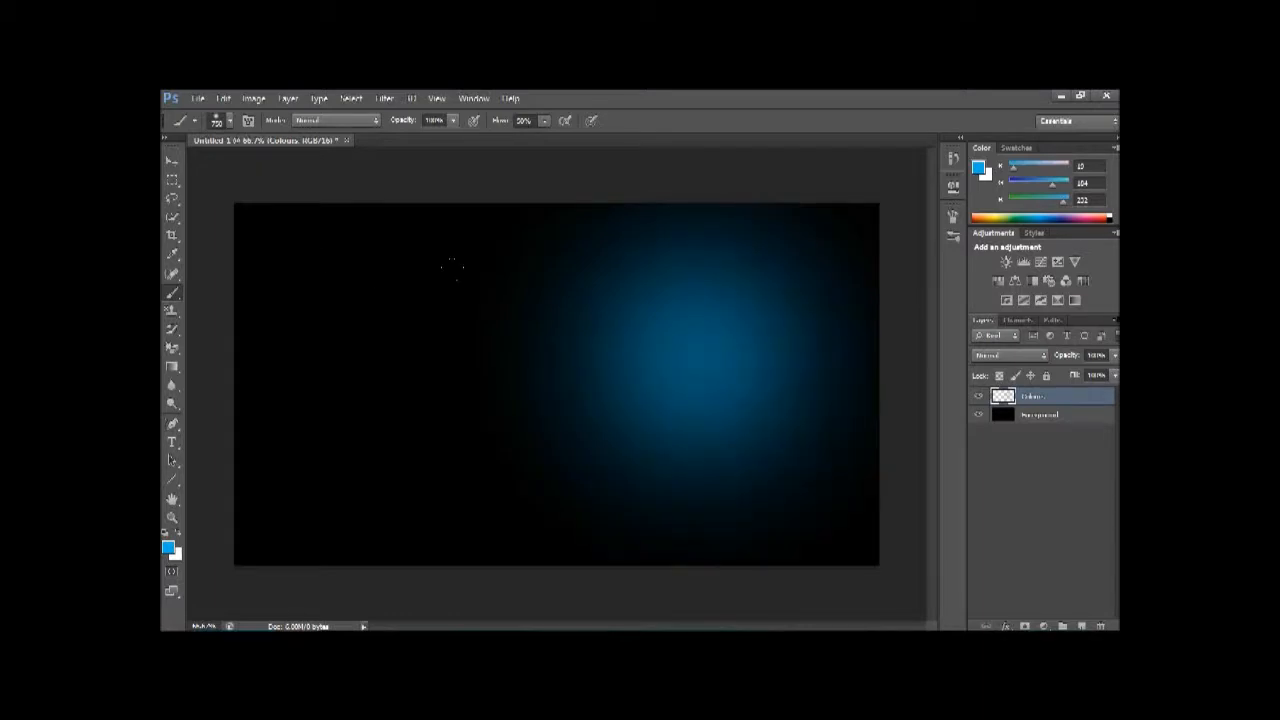
pyautogui.click(400, 365)
pyautogui.click(643, 495)
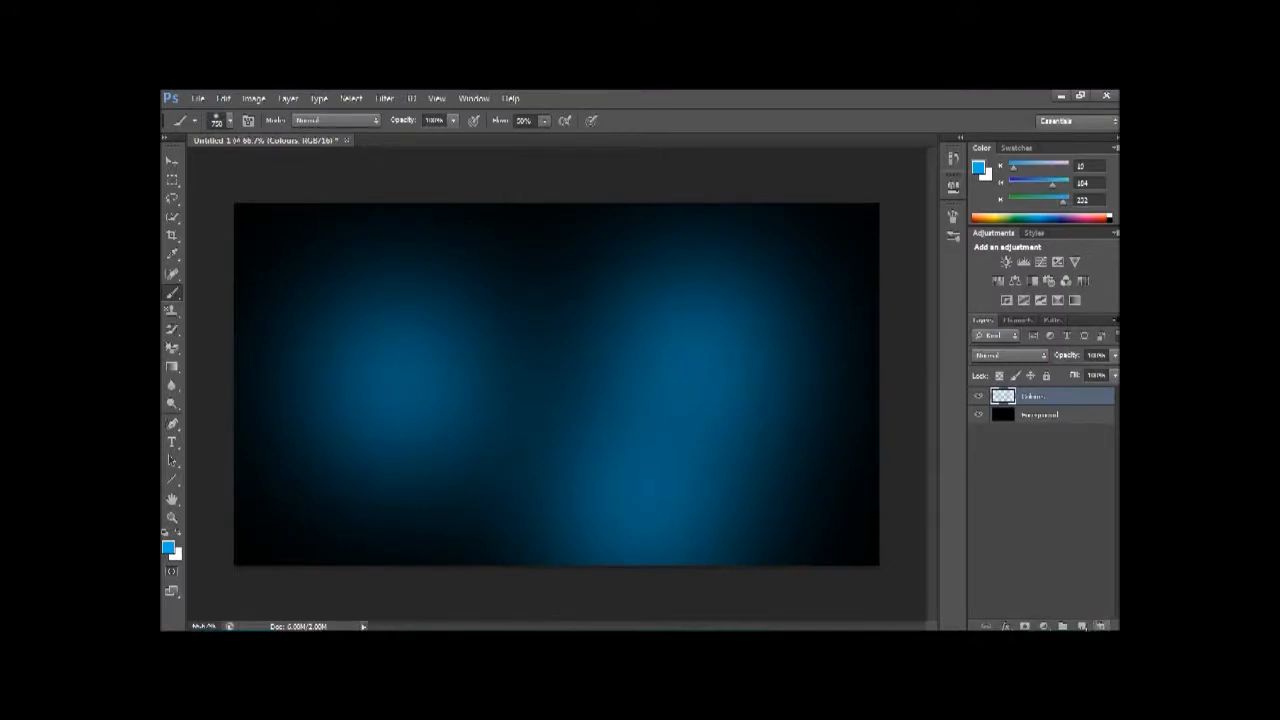
# Add a new layer on top and name it Clouds.
pyautogui.click(1081, 626)
pyautogui.doubleClick(1035, 397)
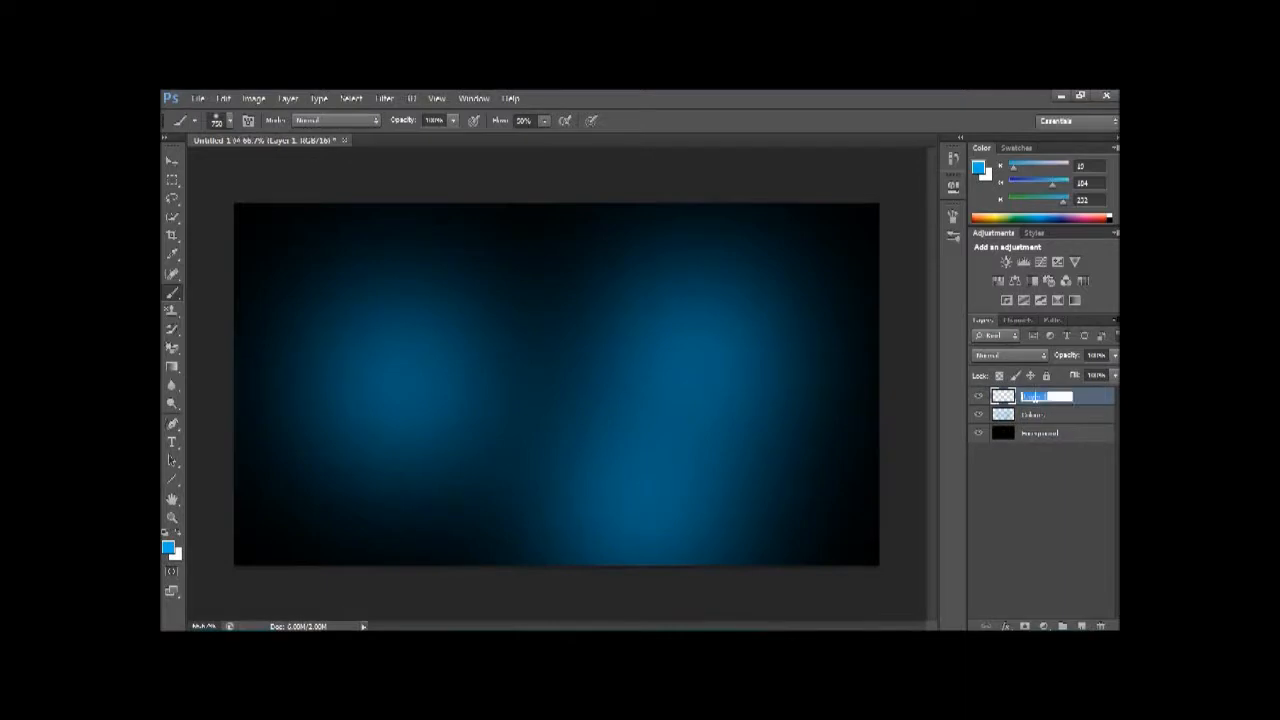
pyautogui.write('Cloud')
pyautogui.press('Return')
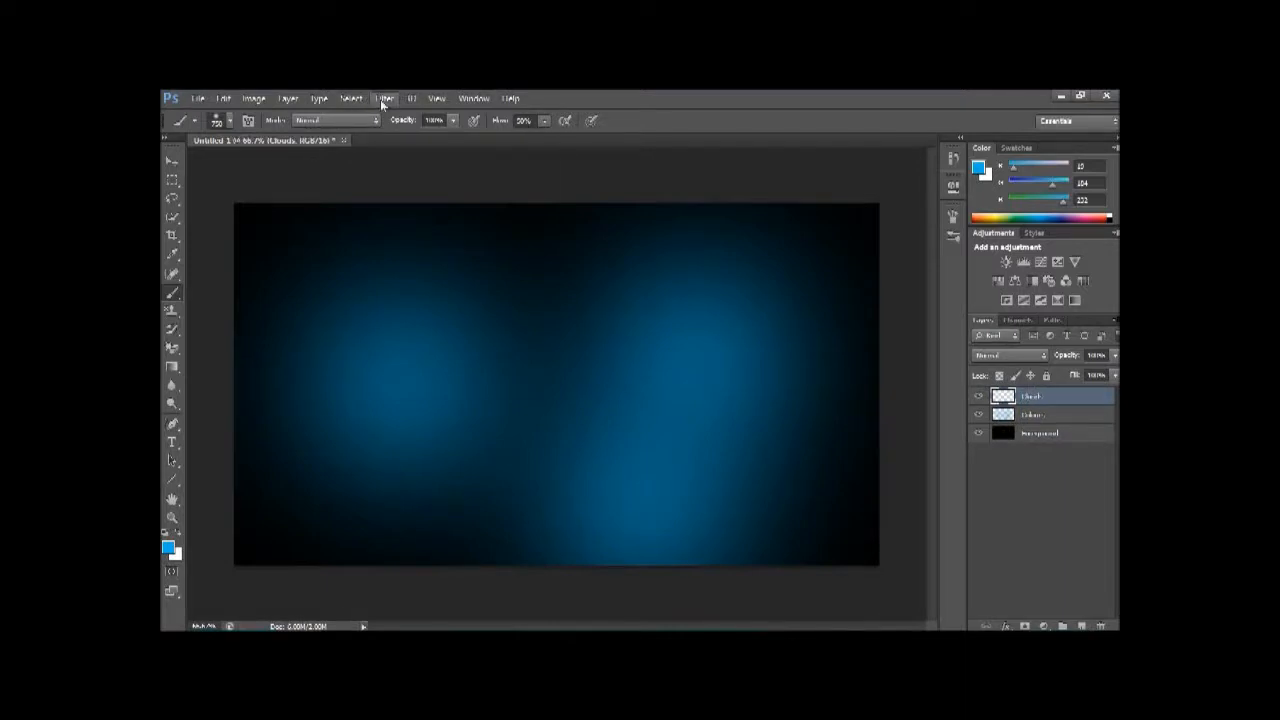
# Render the Clouds filter on the Clouds layer.
pyautogui.click(383, 100)
pyautogui.moveTo(405, 295)
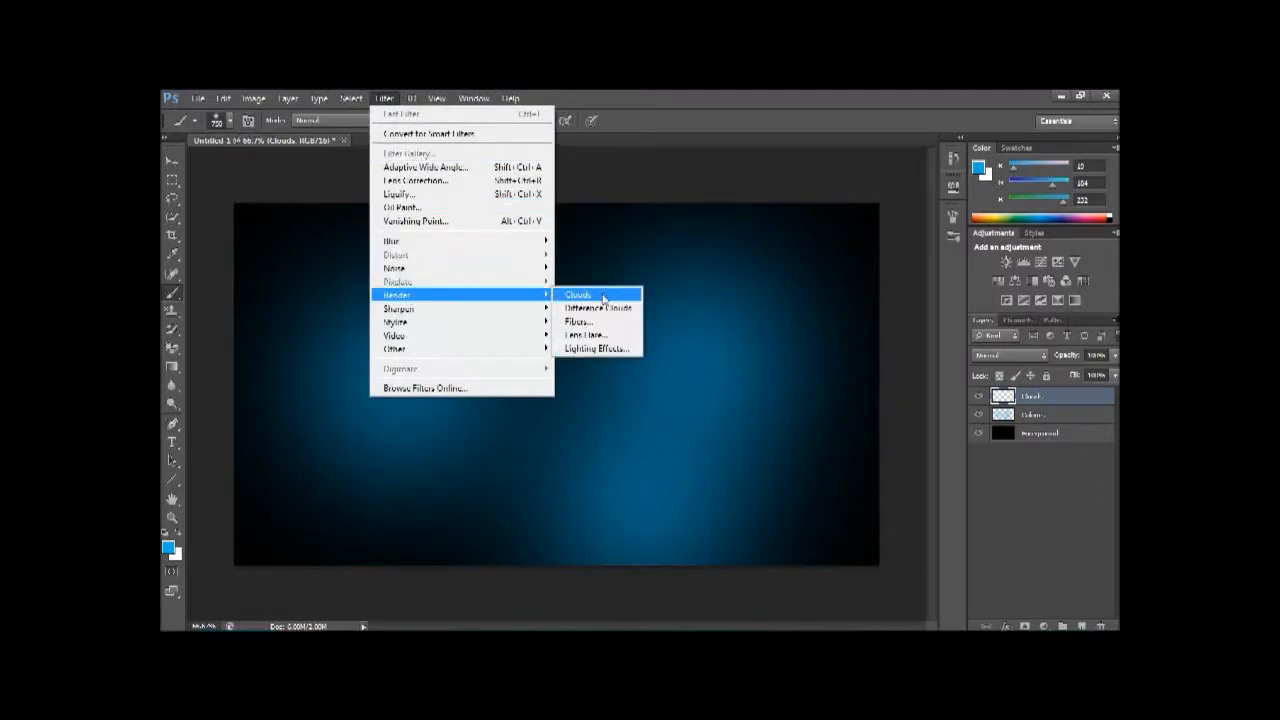
pyautogui.click(603, 298)
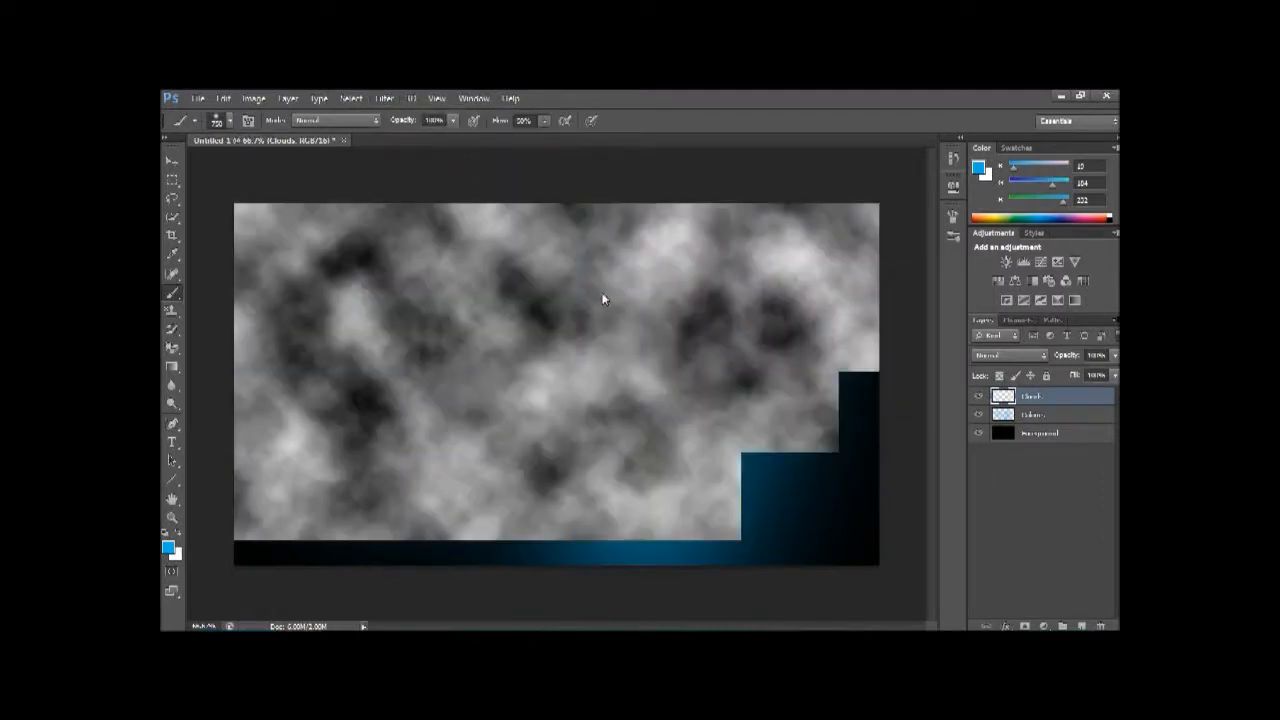
# Set the Clouds layer's blend mode to Divide.
pyautogui.click(1010, 355)
pyautogui.click(1052, 505)
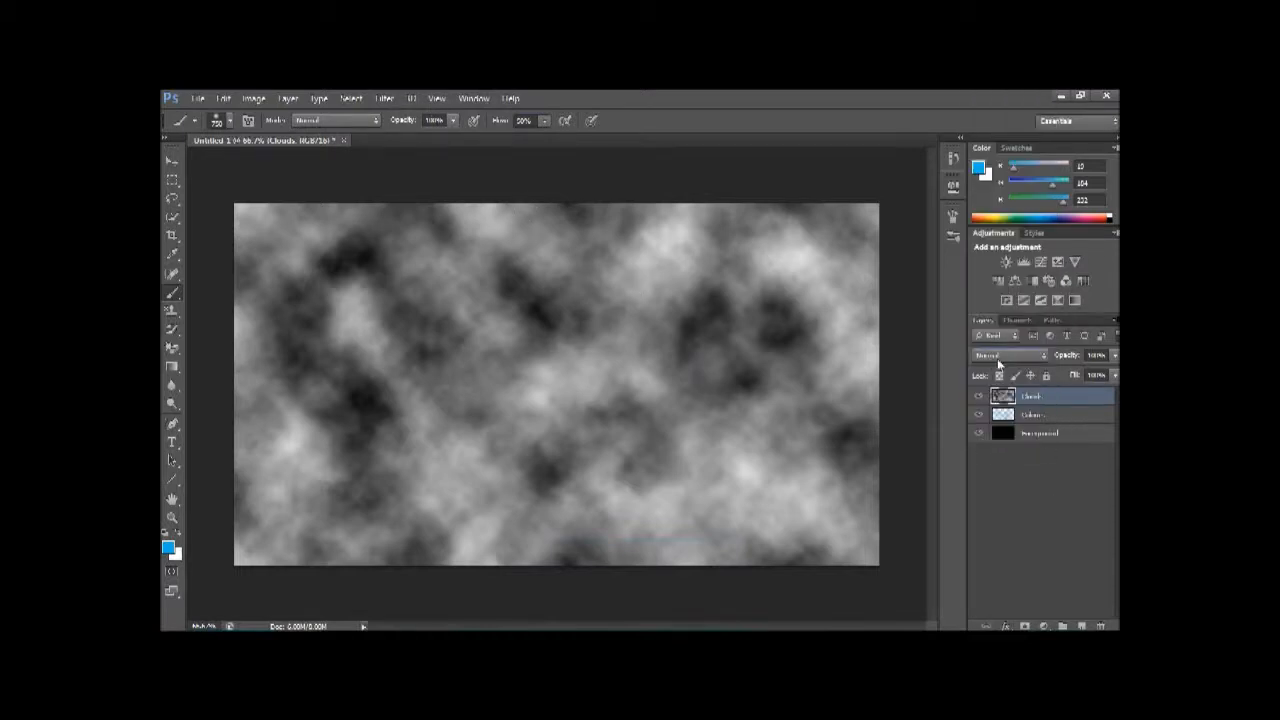
pyautogui.click(1002, 362)
pyautogui.click(982, 389)
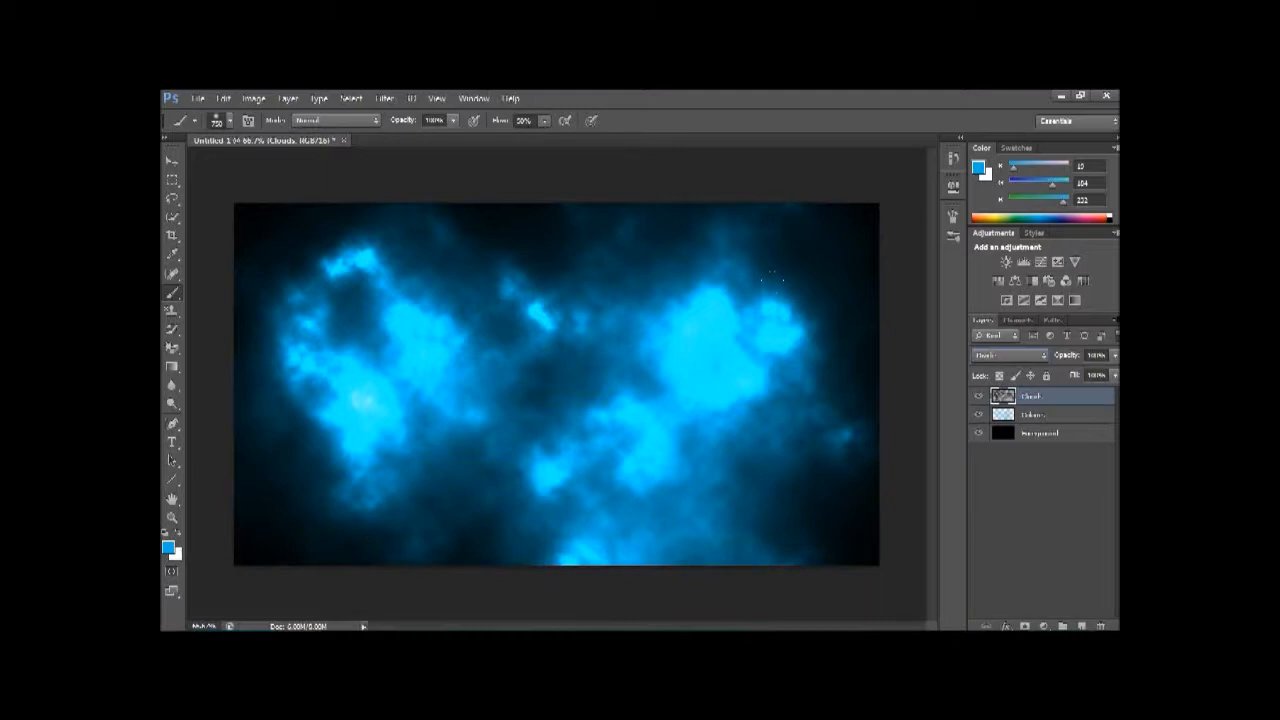
# Lower the opacity of the Clouds layer to soften the blue glow.
pyautogui.click(1115, 355)
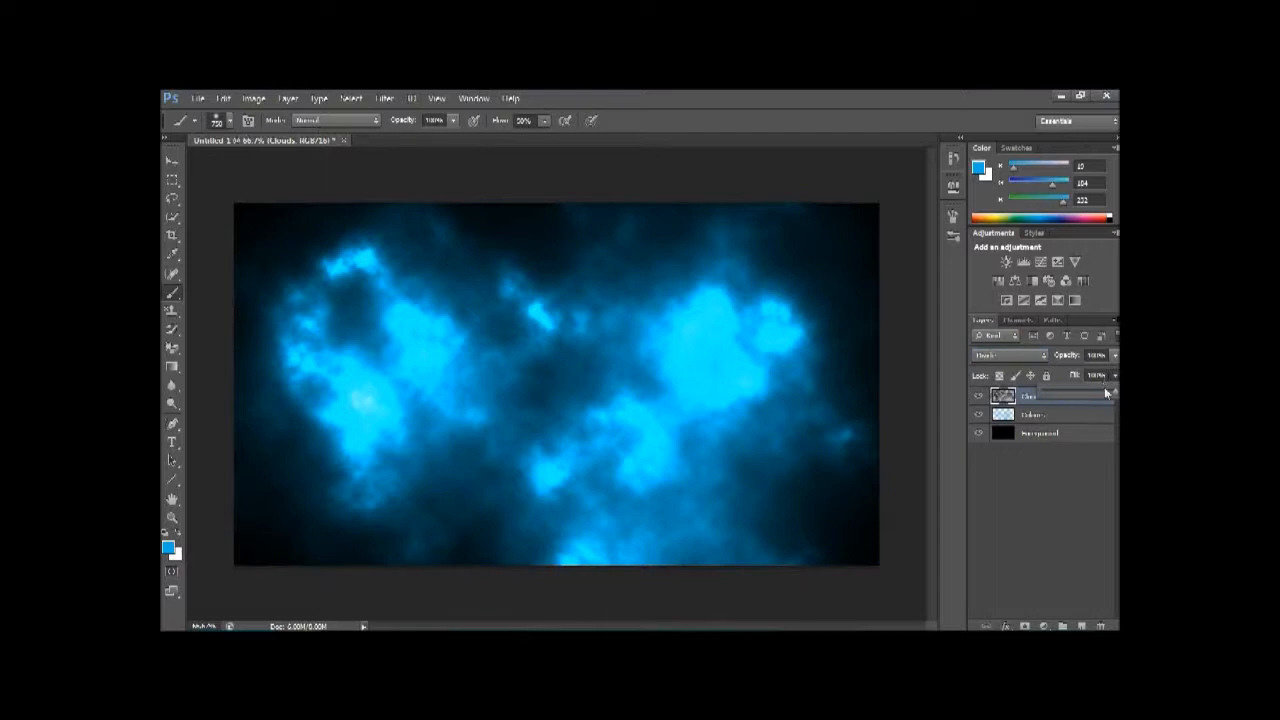
pyautogui.click(1116, 374)
pyautogui.click(1115, 356)
pyautogui.click(1115, 356)
pyautogui.click(1115, 356)
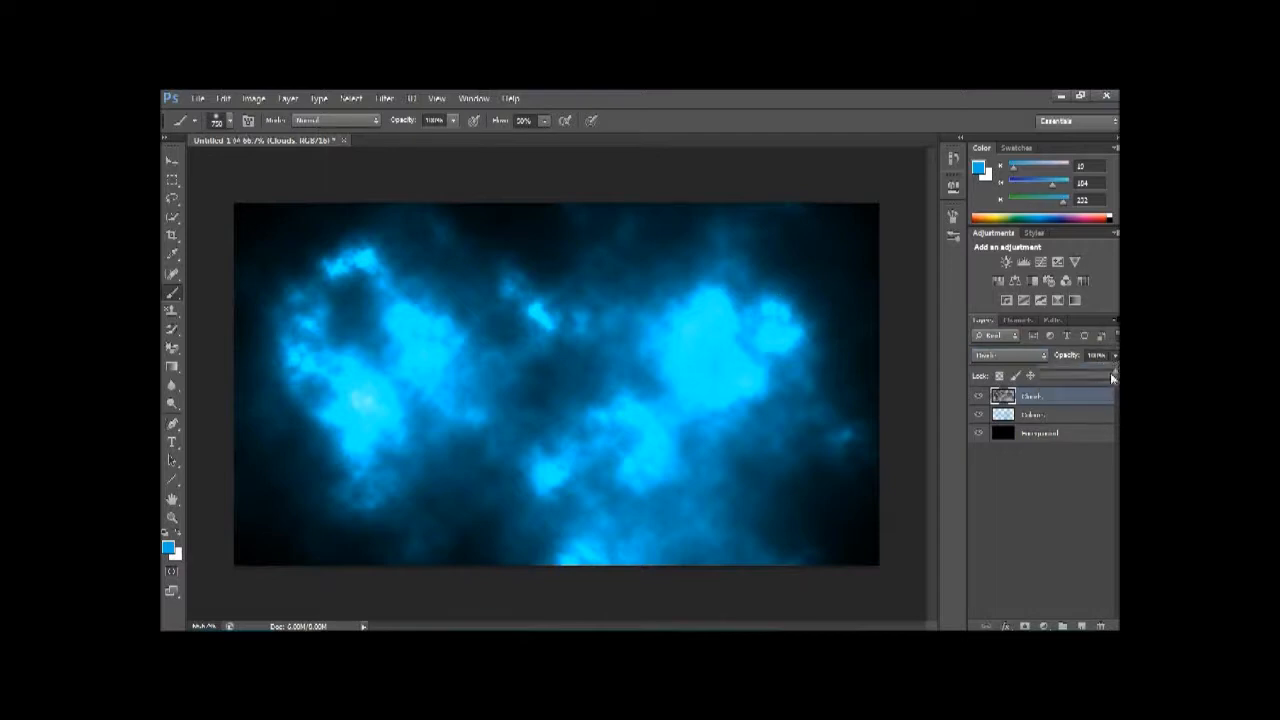
pyautogui.moveTo(1087, 371); pyautogui.dragTo(1060, 371)
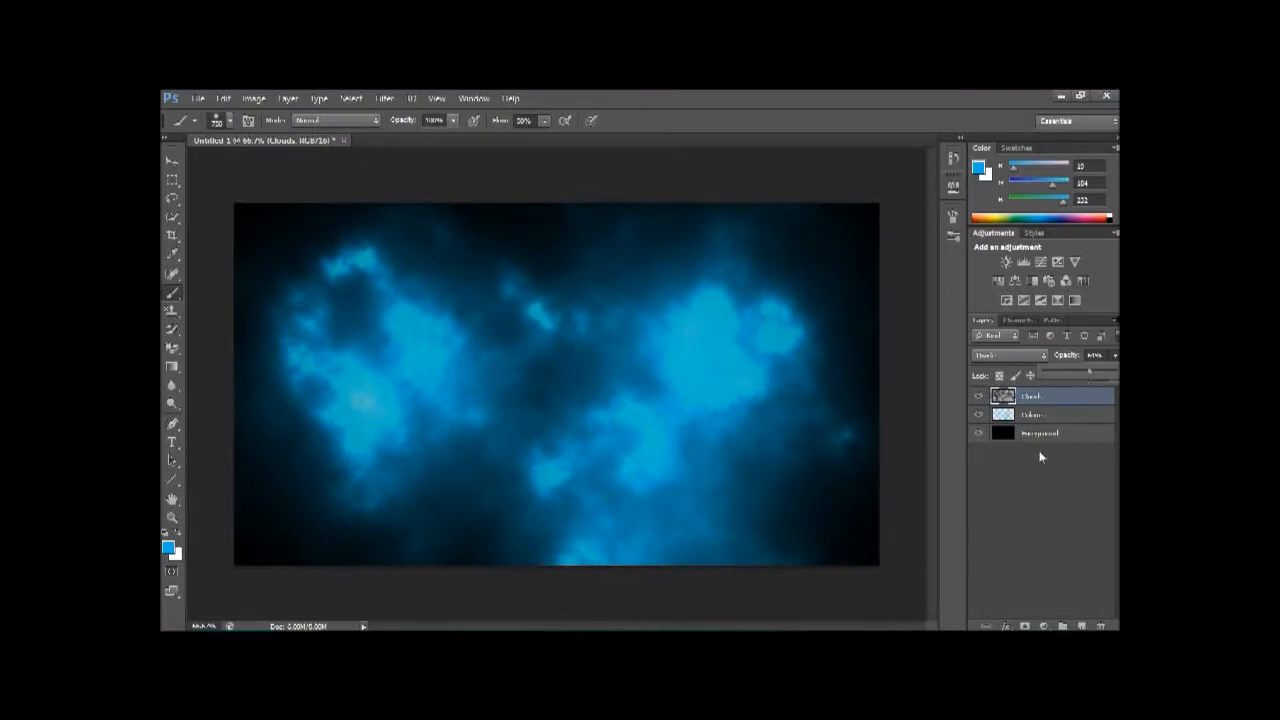
pyautogui.rightClick(931, 511)
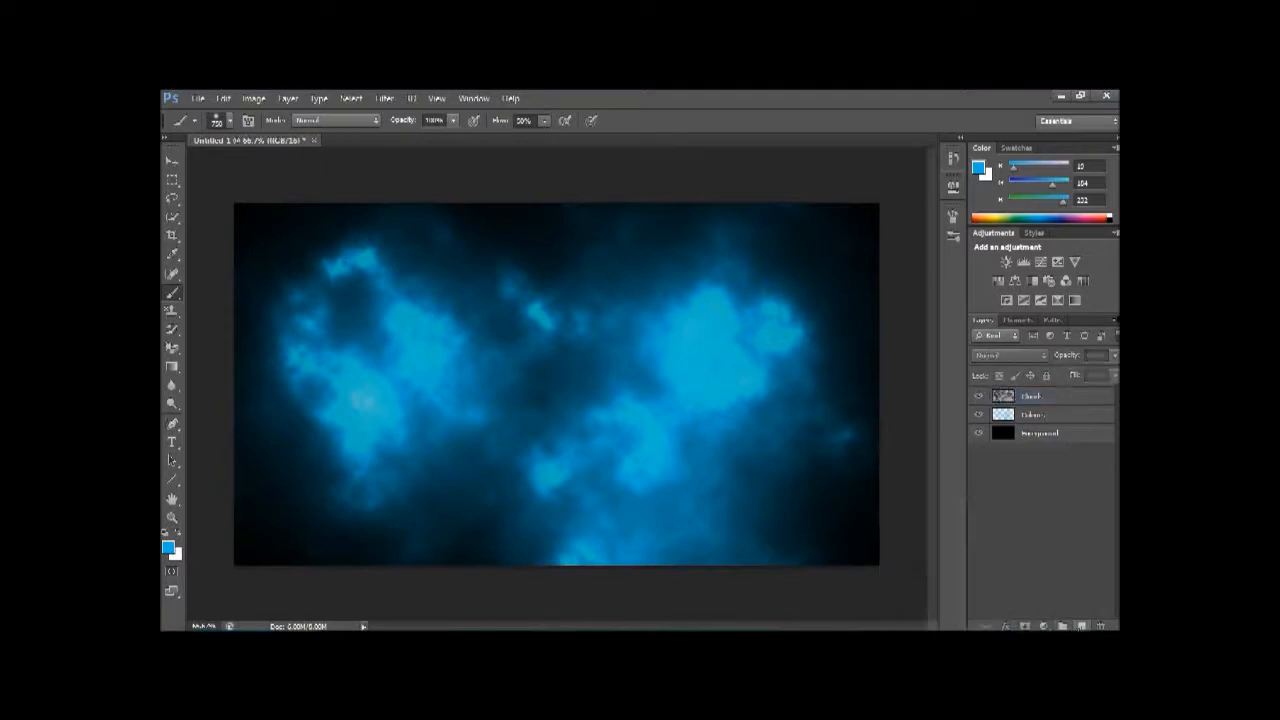
# Add a new layer on top and name it Border.
pyautogui.click(1081, 626)
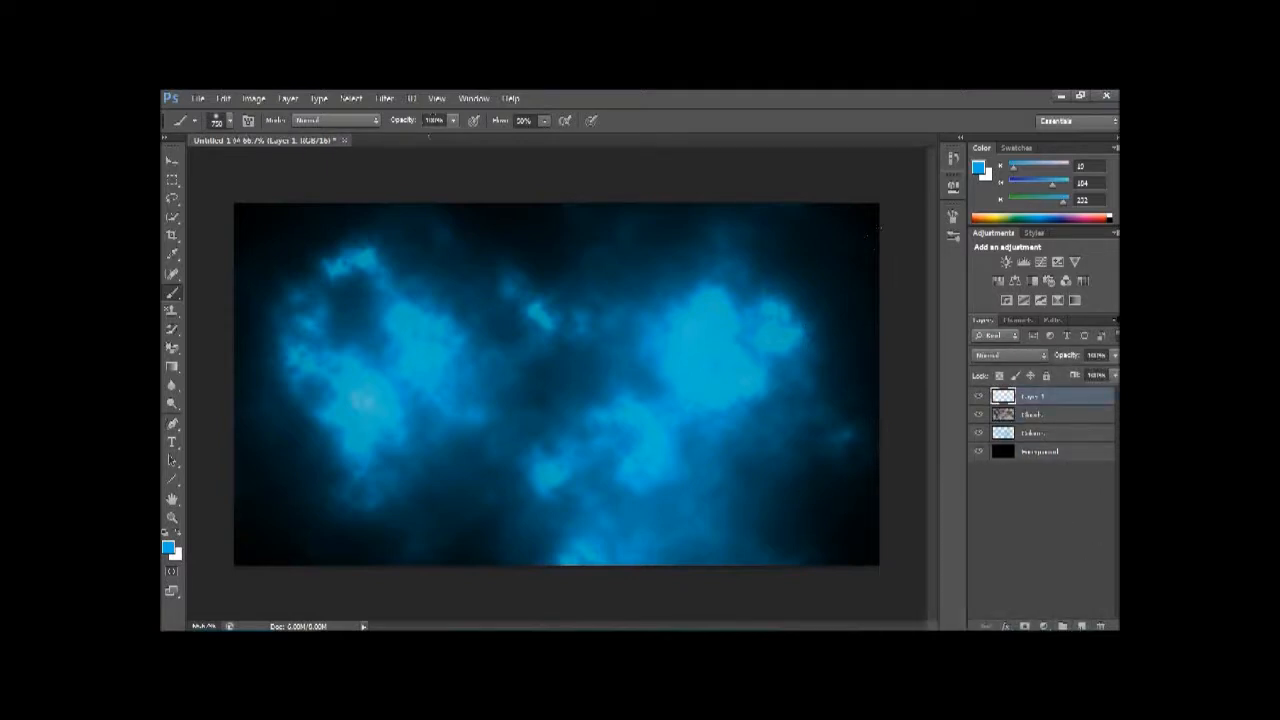
pyautogui.click(174, 162)
pyautogui.doubleClick(1034, 397)
pyautogui.write('Re')
pyautogui.press('Return')
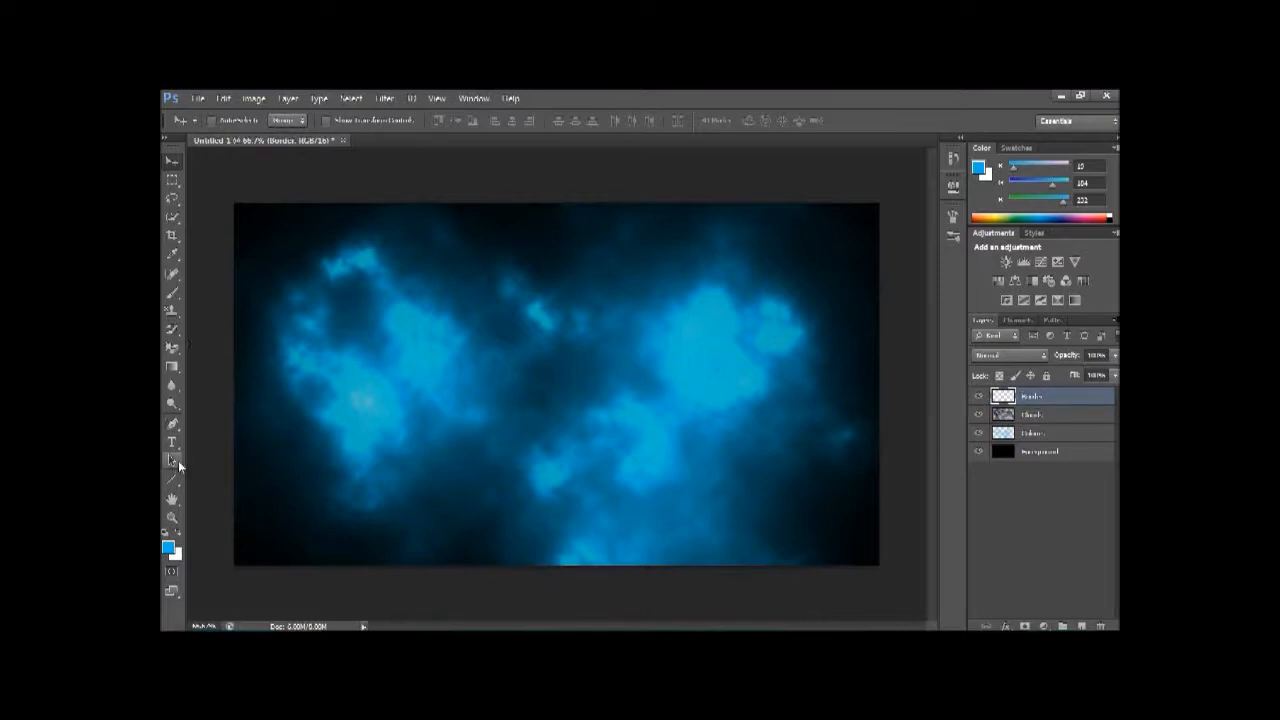
# Reset the foreground and background colours to the default black and white.
pyautogui.click(168, 547)
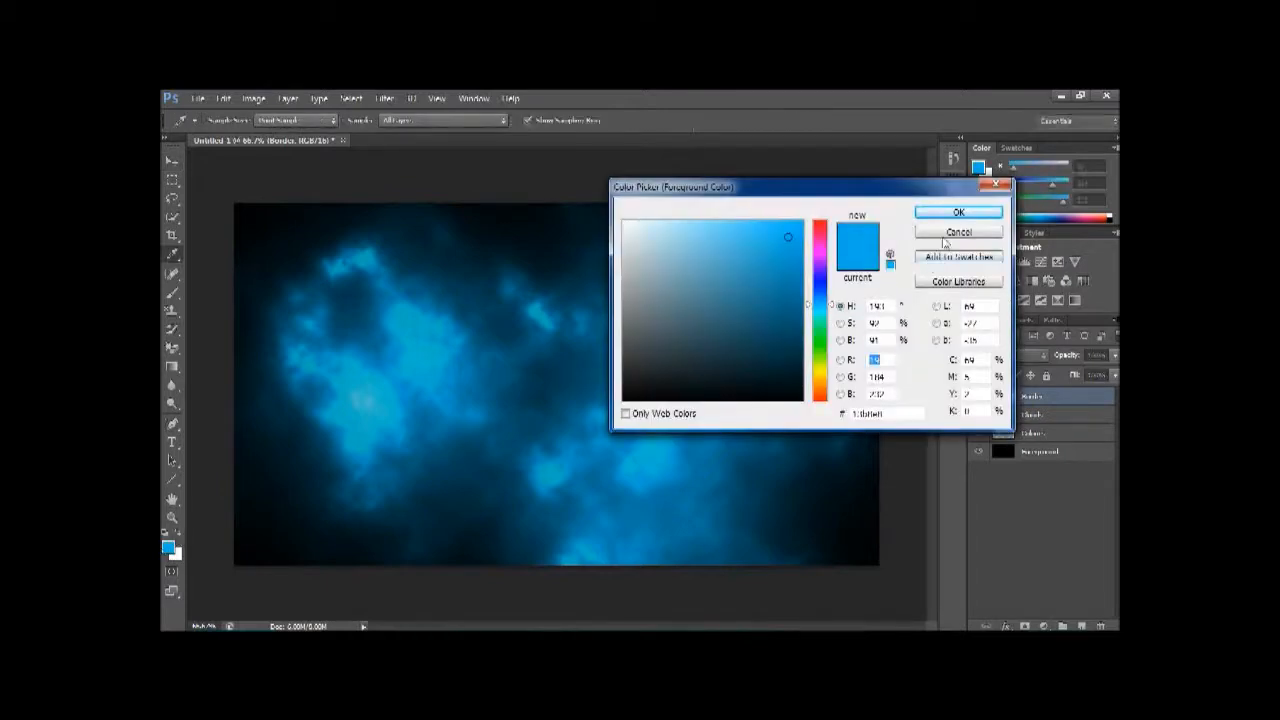
pyautogui.click(945, 233)
pyautogui.click(166, 534)
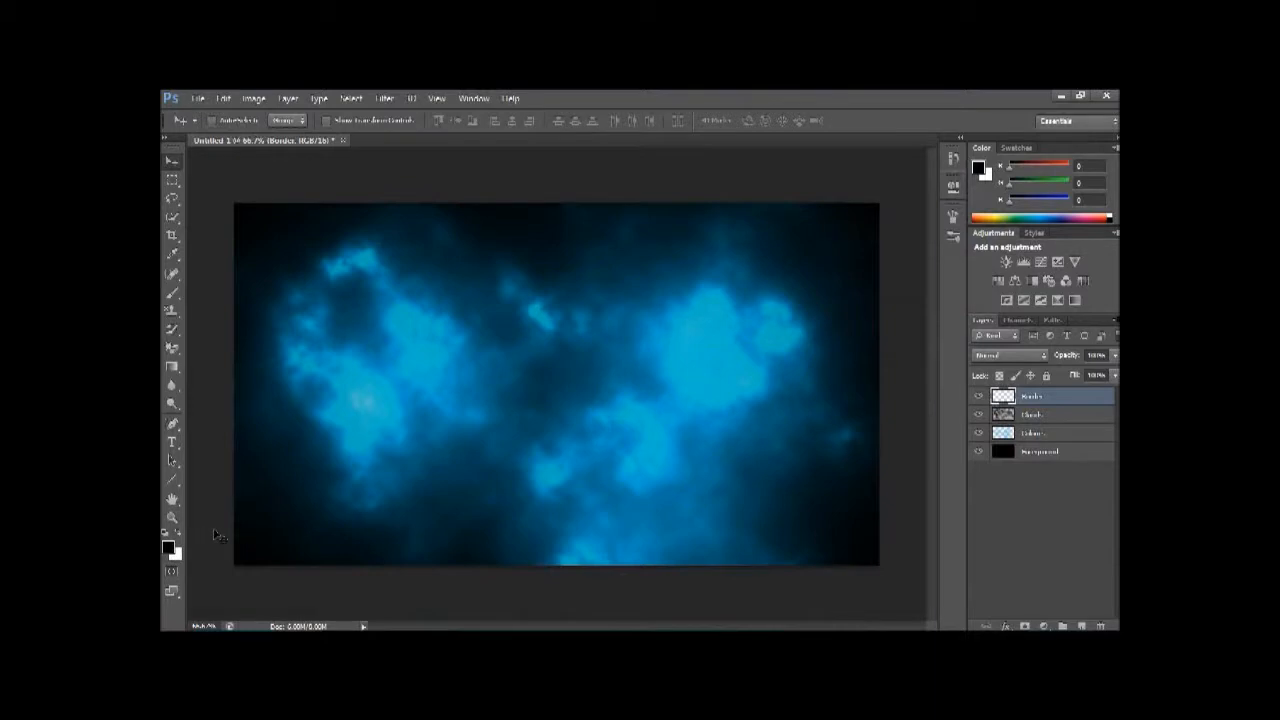
# Select the whole canvas and set up a stroke on the Border layer, 3 px wide and located inside.
pyautogui.hotkey('ctrl', 'a')
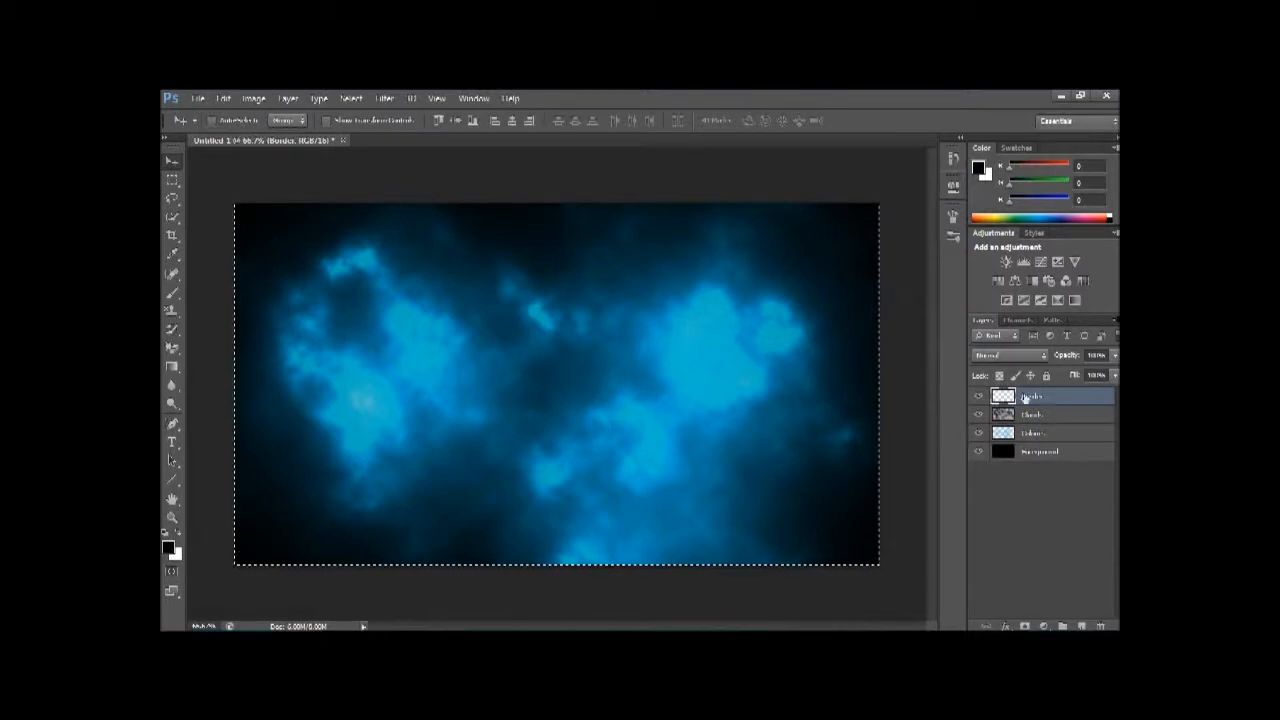
pyautogui.click(223, 98)
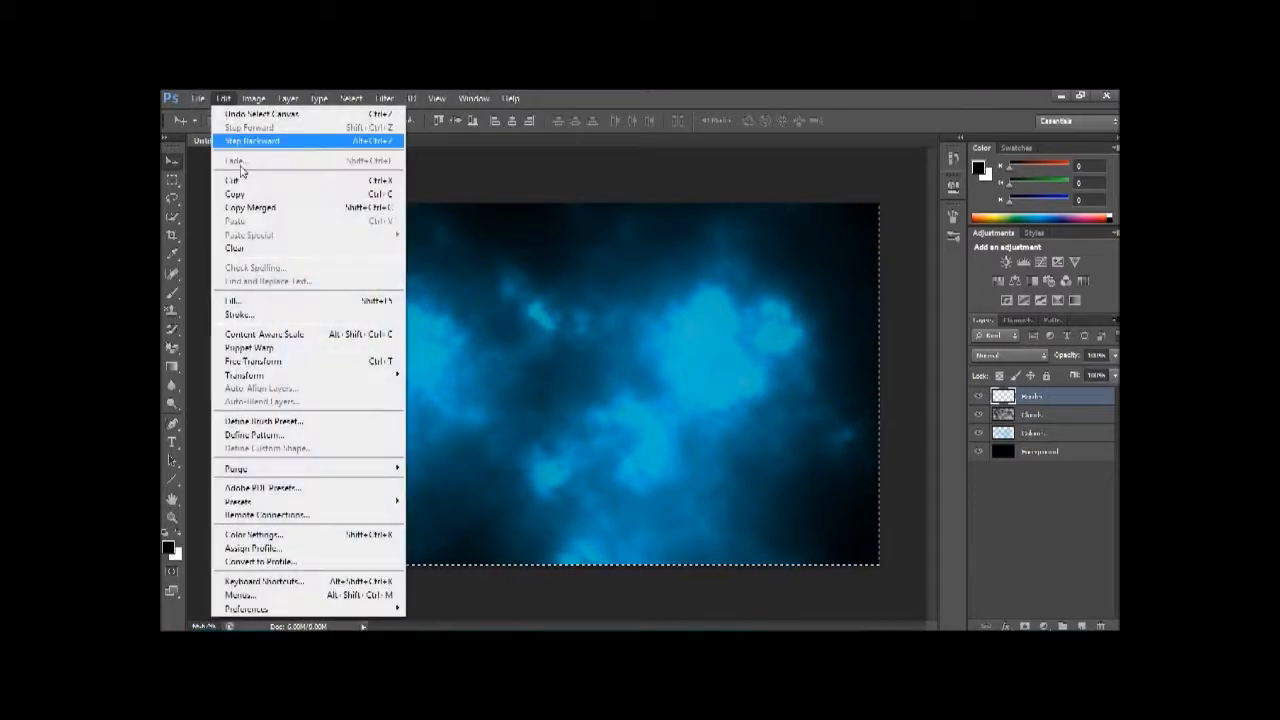
pyautogui.click(243, 313)
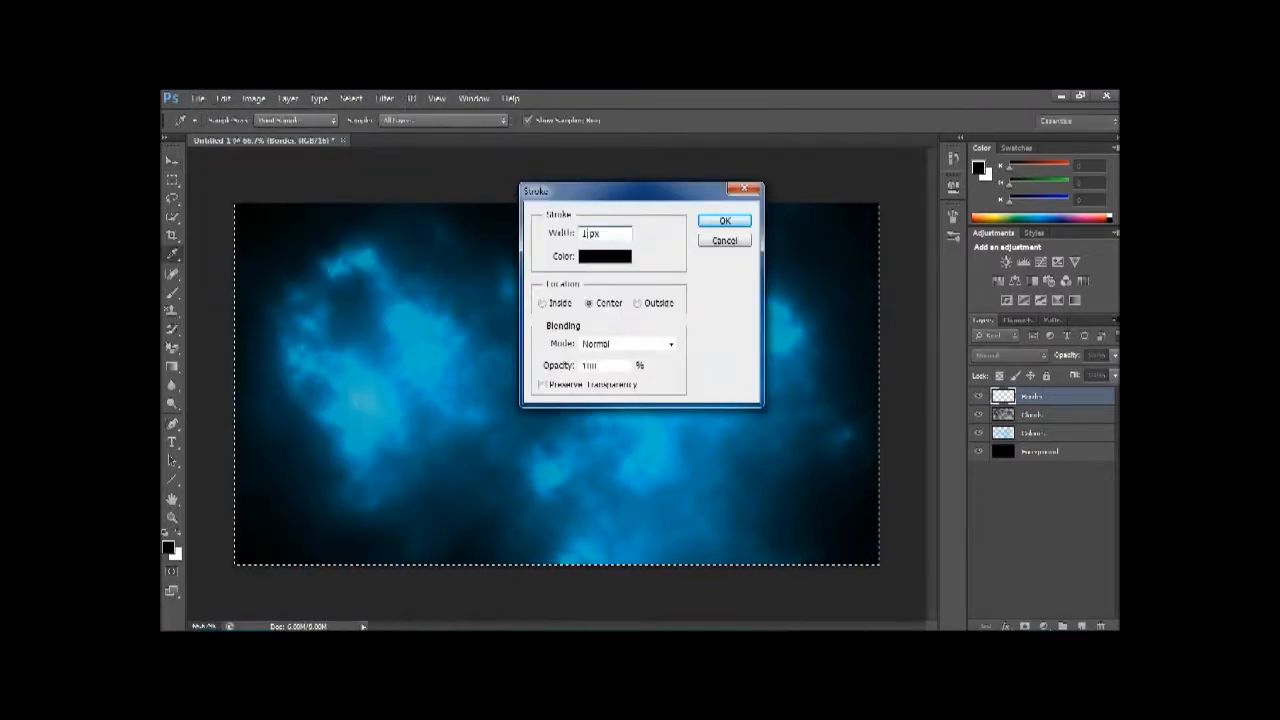
pyautogui.click(542, 303)
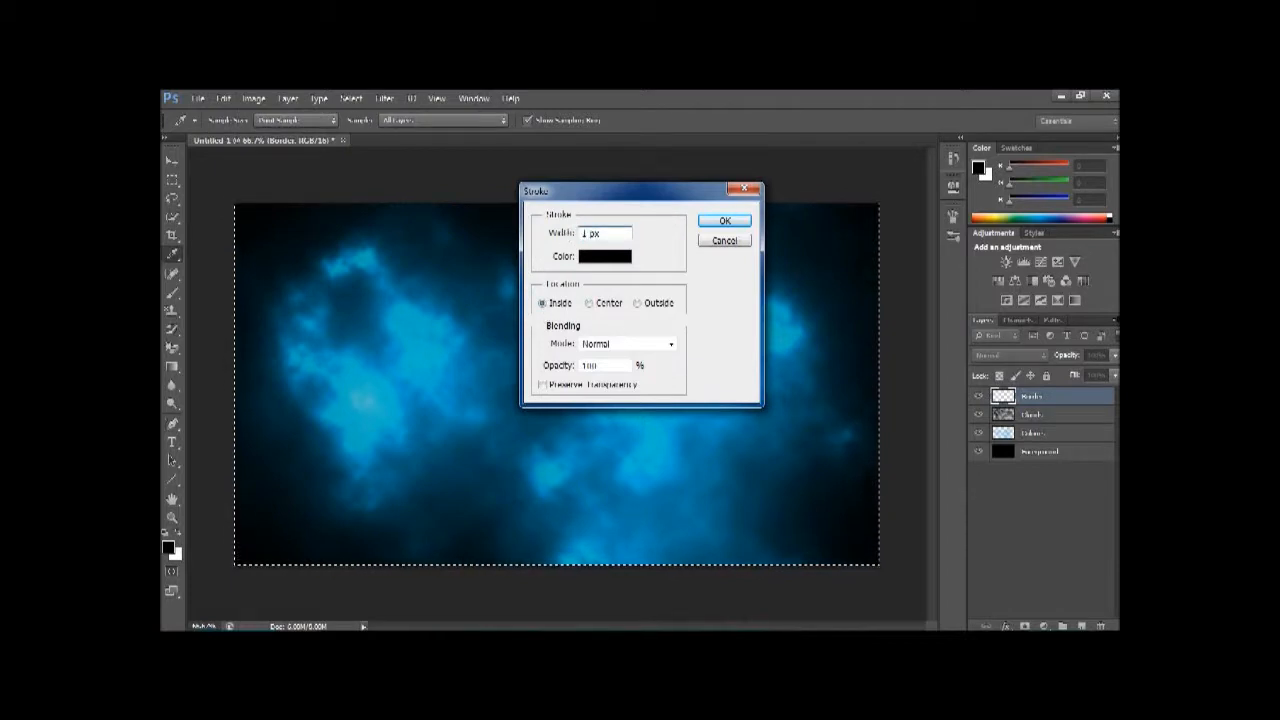
pyautogui.write('3')
# Set the stroke colour to dark grey, #4e4b49.
pyautogui.click(608, 256)
pyautogui.moveTo(703, 274); pyautogui.dragTo(811, 208)
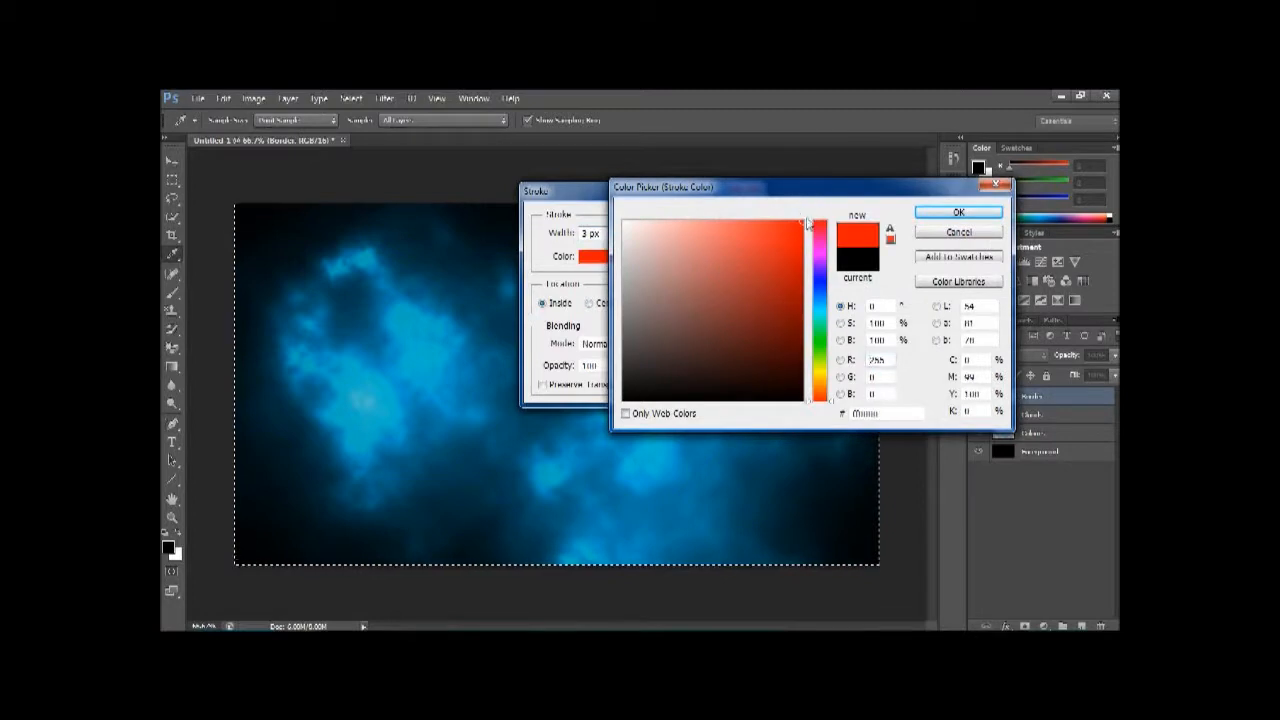
pyautogui.moveTo(823, 278); pyautogui.dragTo(822, 388)
pyautogui.click(633, 355)
pyautogui.moveTo(635, 355); pyautogui.dragTo(633, 345)
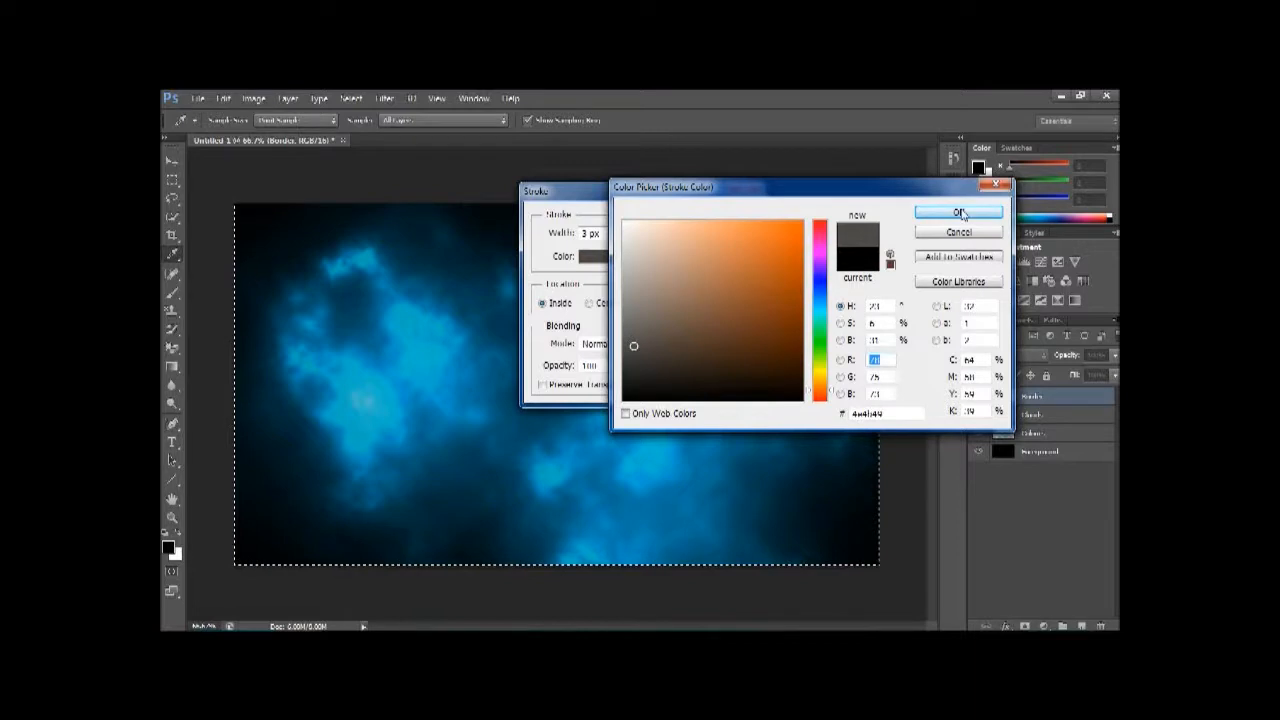
pyautogui.click(958, 212)
# Apply the stroke around the canvas edge and clear the selection.
pyautogui.click(726, 222)
pyautogui.press('v')
pyautogui.hotkey('ctrl', 'd')
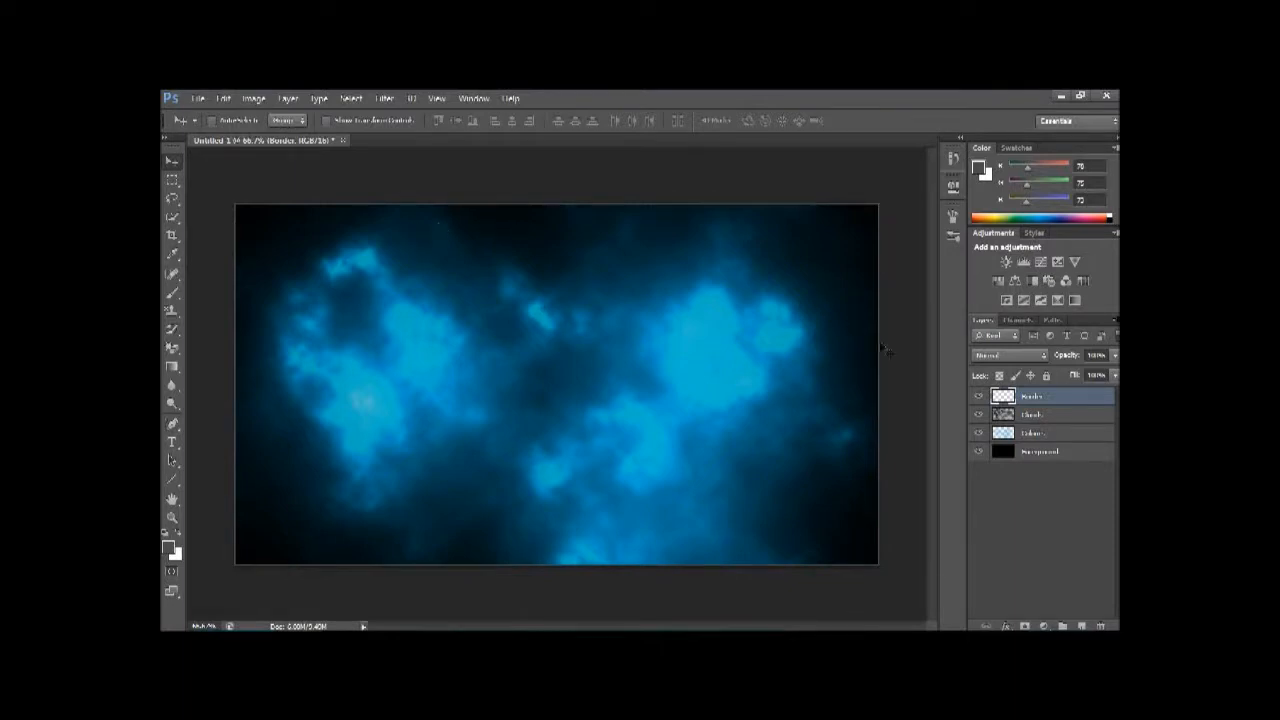
# Try the Difference, Subtract and Pin Light blend modes on the Clouds layer.
pyautogui.click(1047, 416)
pyautogui.click(1011, 356)
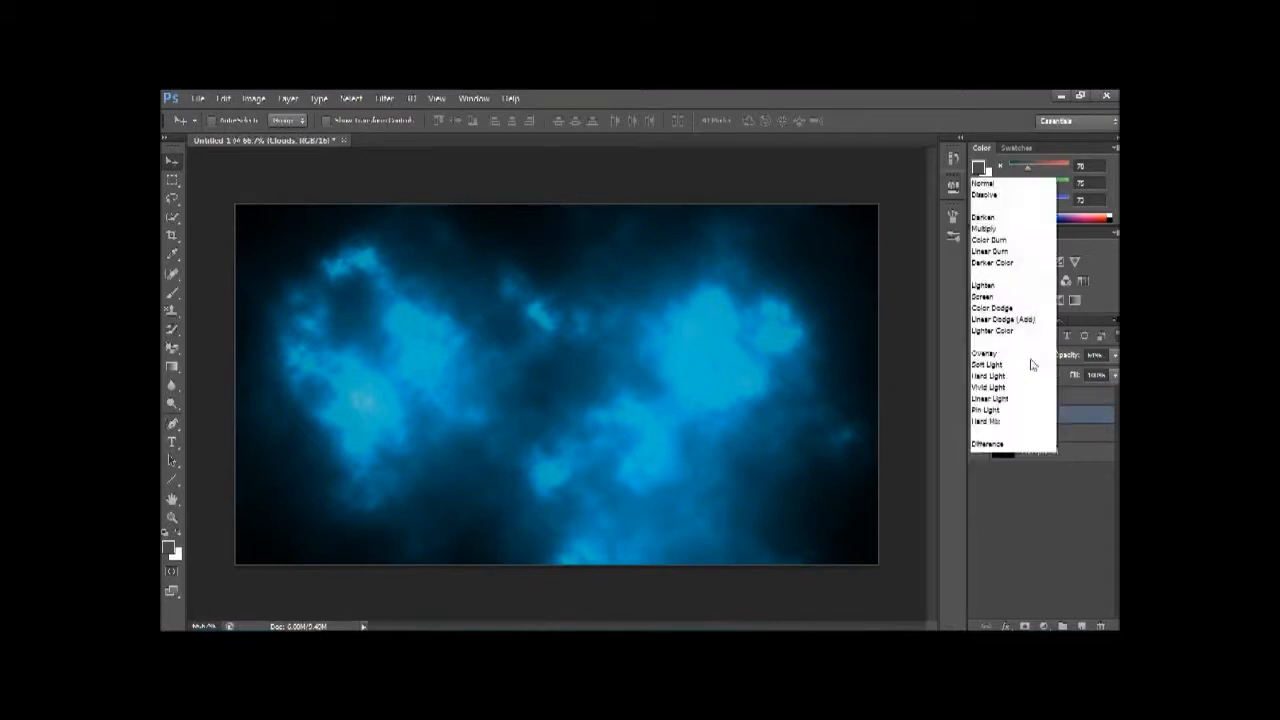
pyautogui.click(1011, 357)
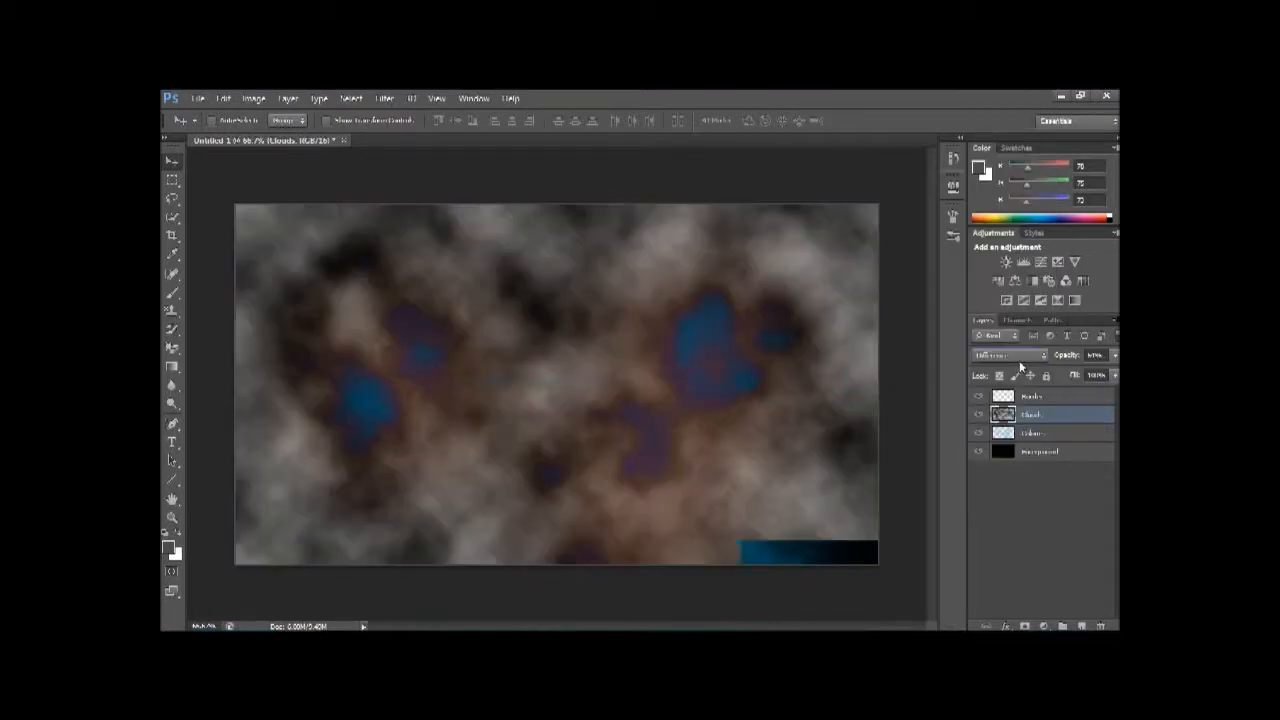
pyautogui.click(1013, 357)
pyautogui.click(1012, 378)
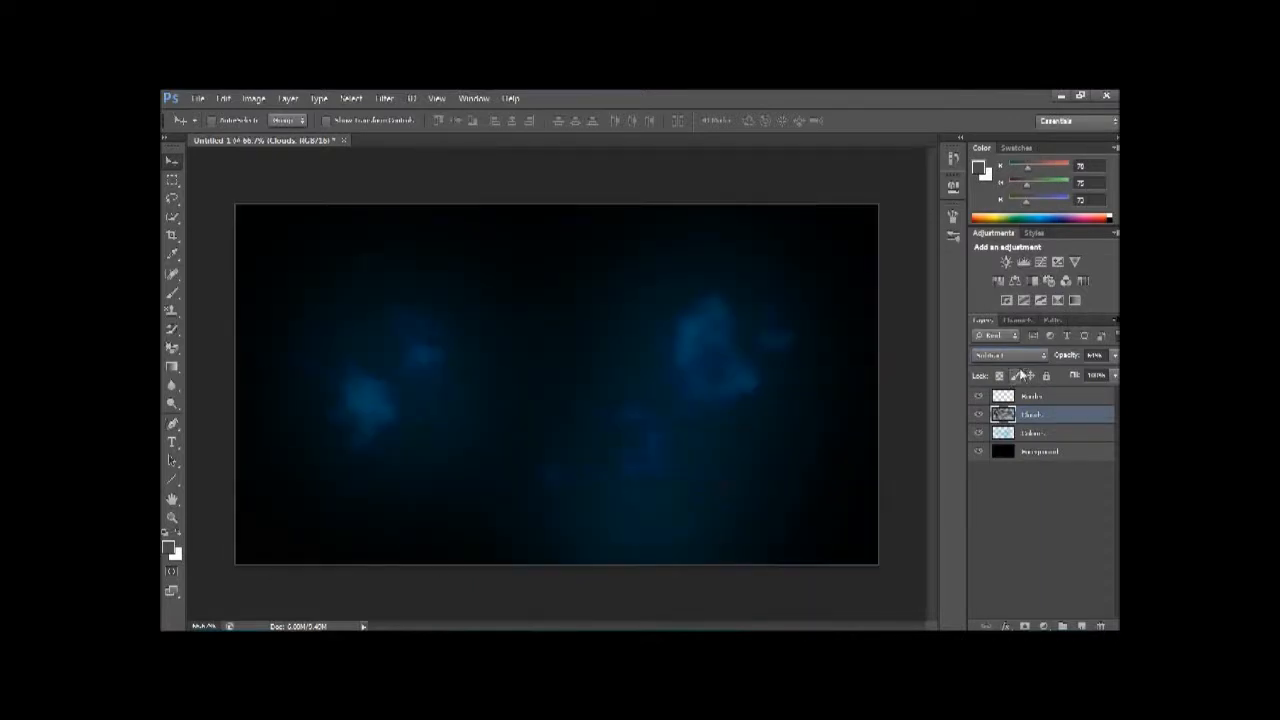
pyautogui.click(1012, 356)
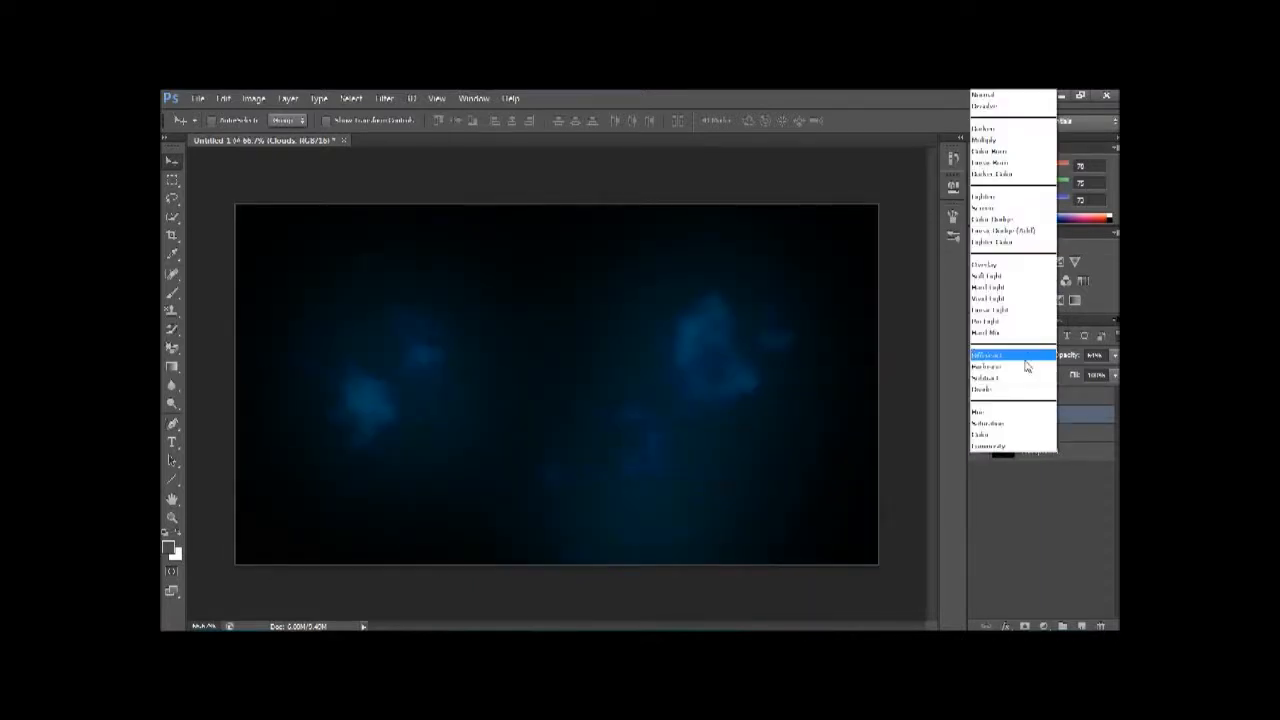
pyautogui.click(1010, 321)
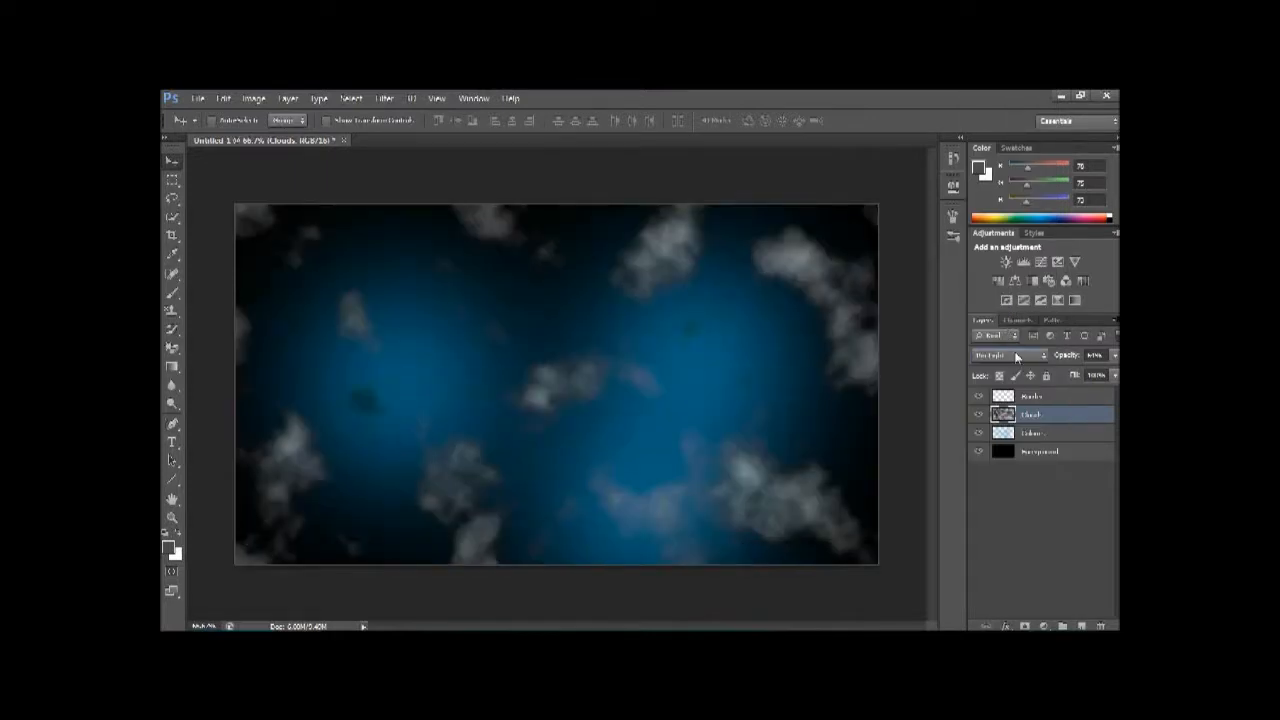
# Try the Overlay and Color Dodge blend modes on the Clouds layer, and return it to Divide.
pyautogui.click(1016, 357)
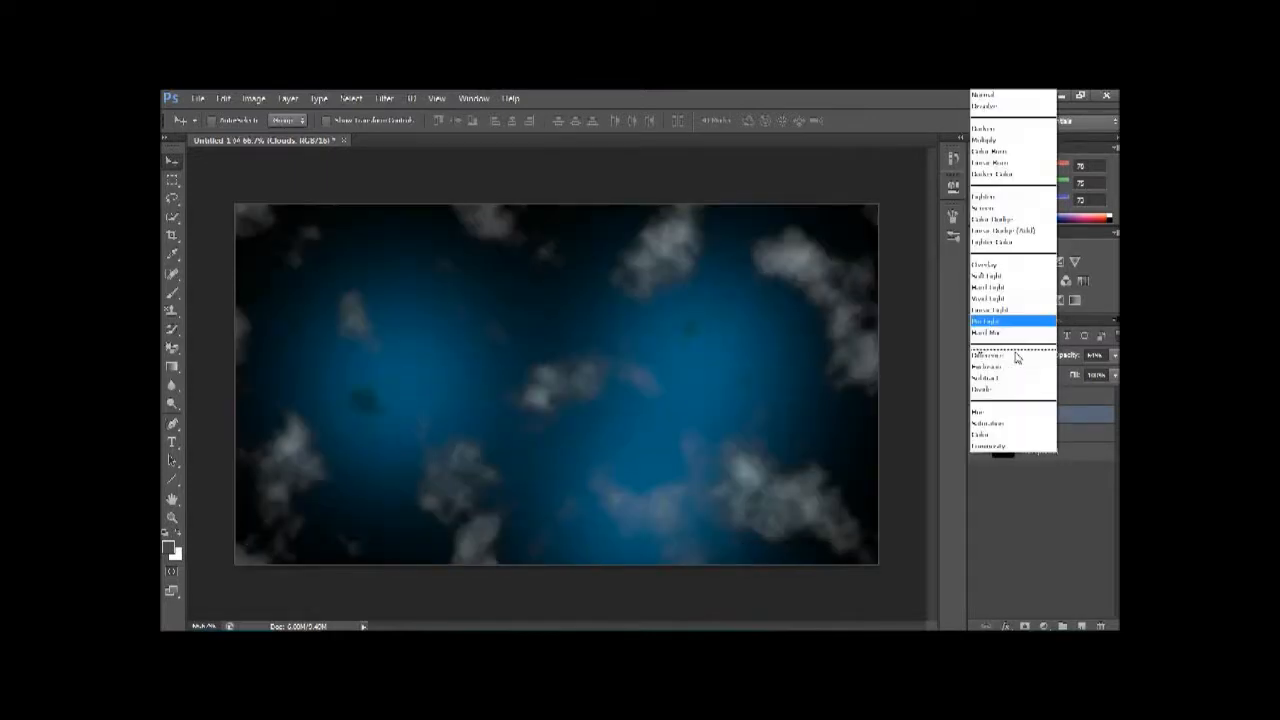
pyautogui.click(986, 268)
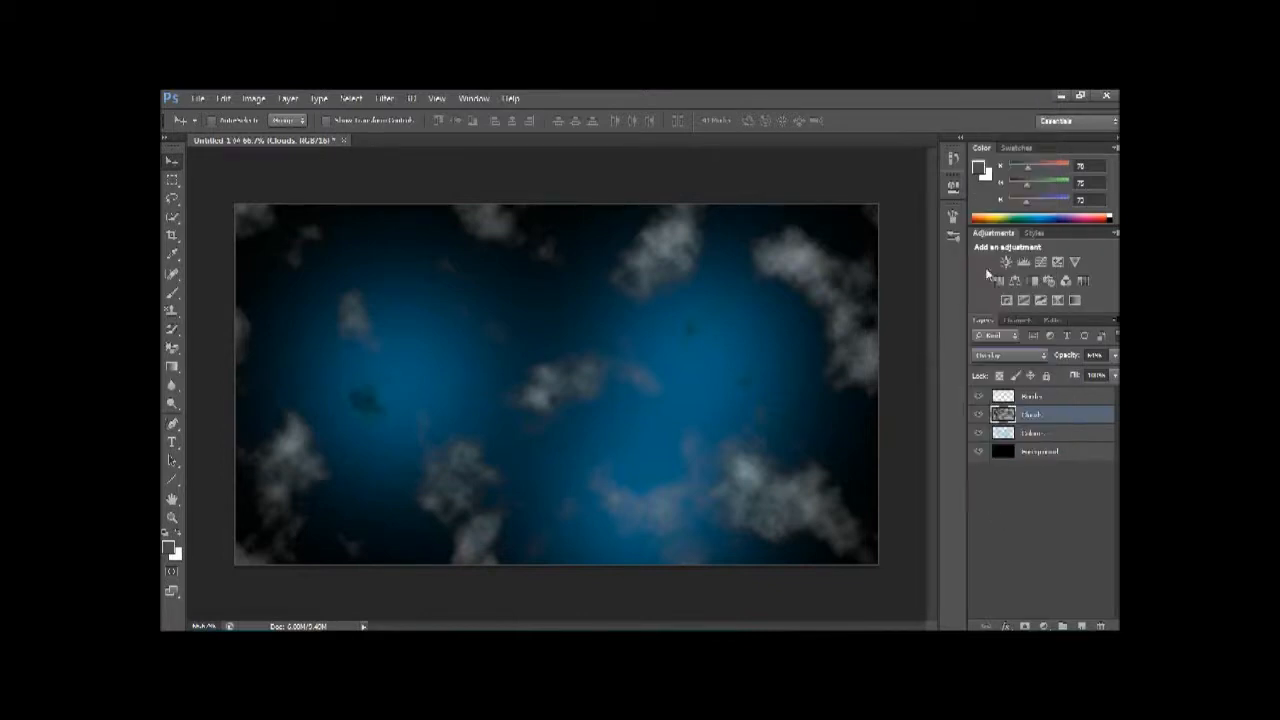
pyautogui.click(997, 357)
pyautogui.click(1000, 219)
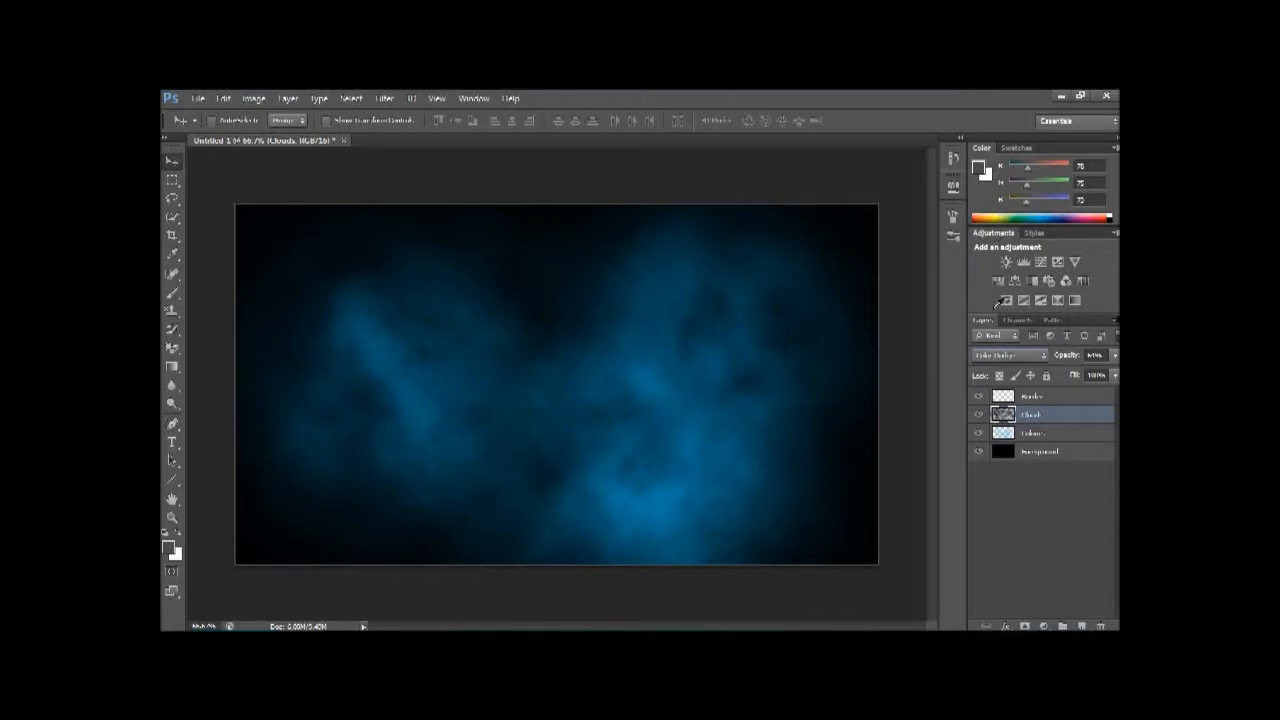
pyautogui.click(1004, 358)
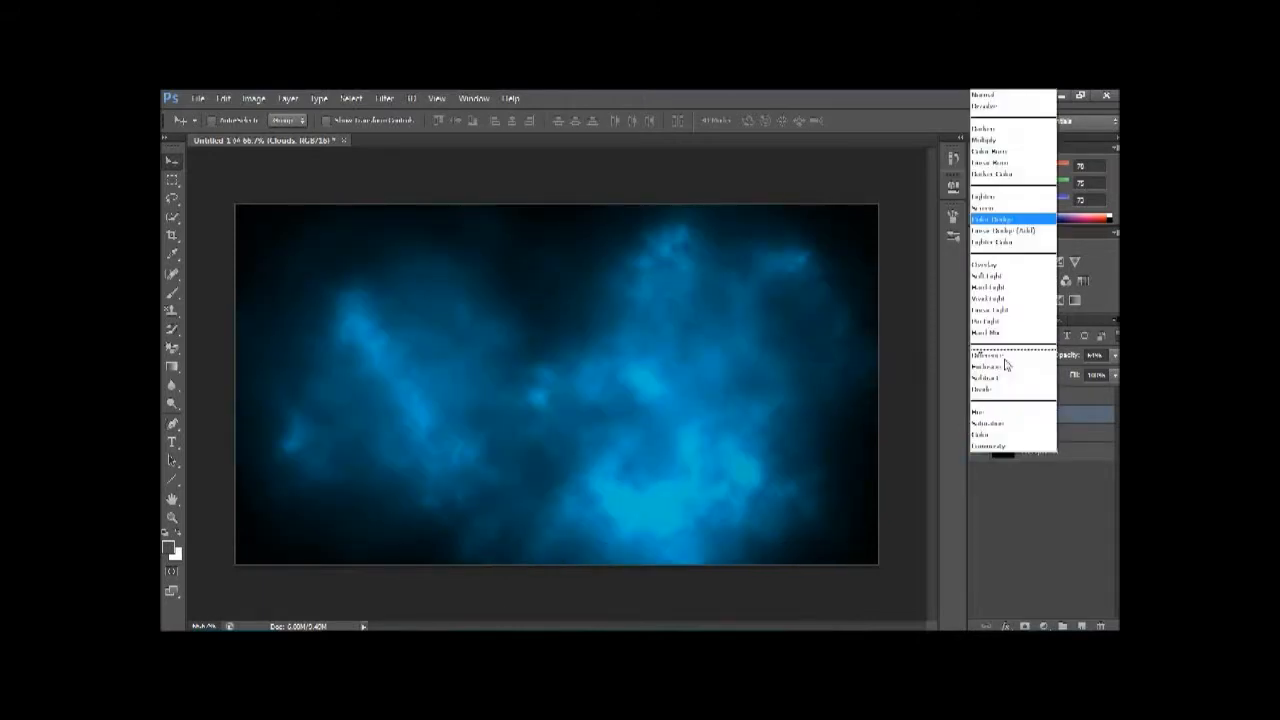
pyautogui.click(1003, 390)
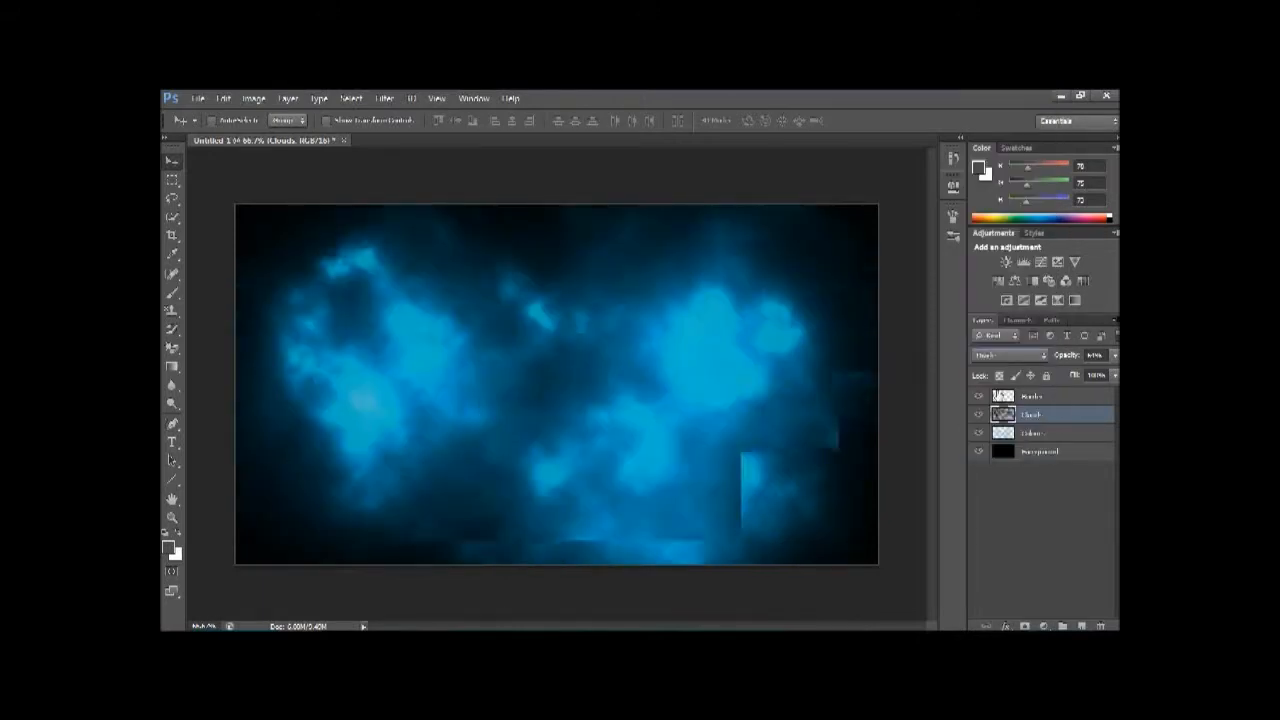
# Compare the Overlay, Lighter Color and Darker Color blend modes on the Clouds layer.
pyautogui.click(997, 356)
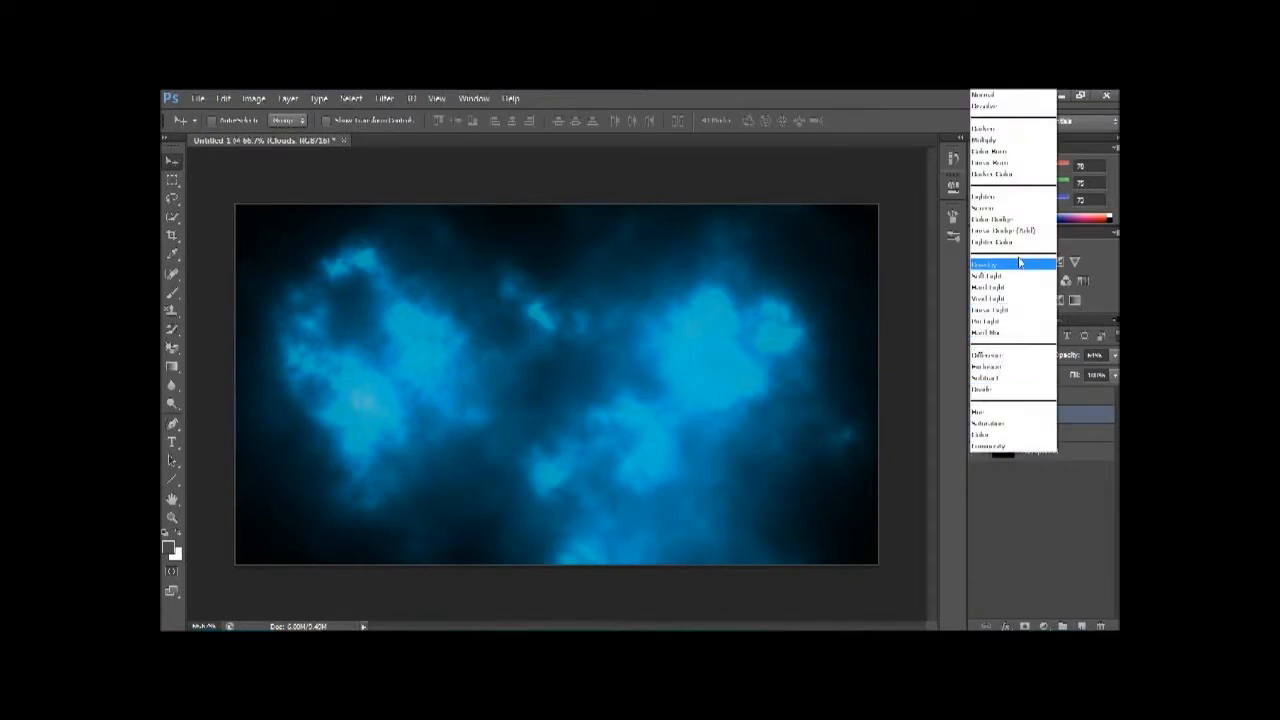
pyautogui.click(1003, 266)
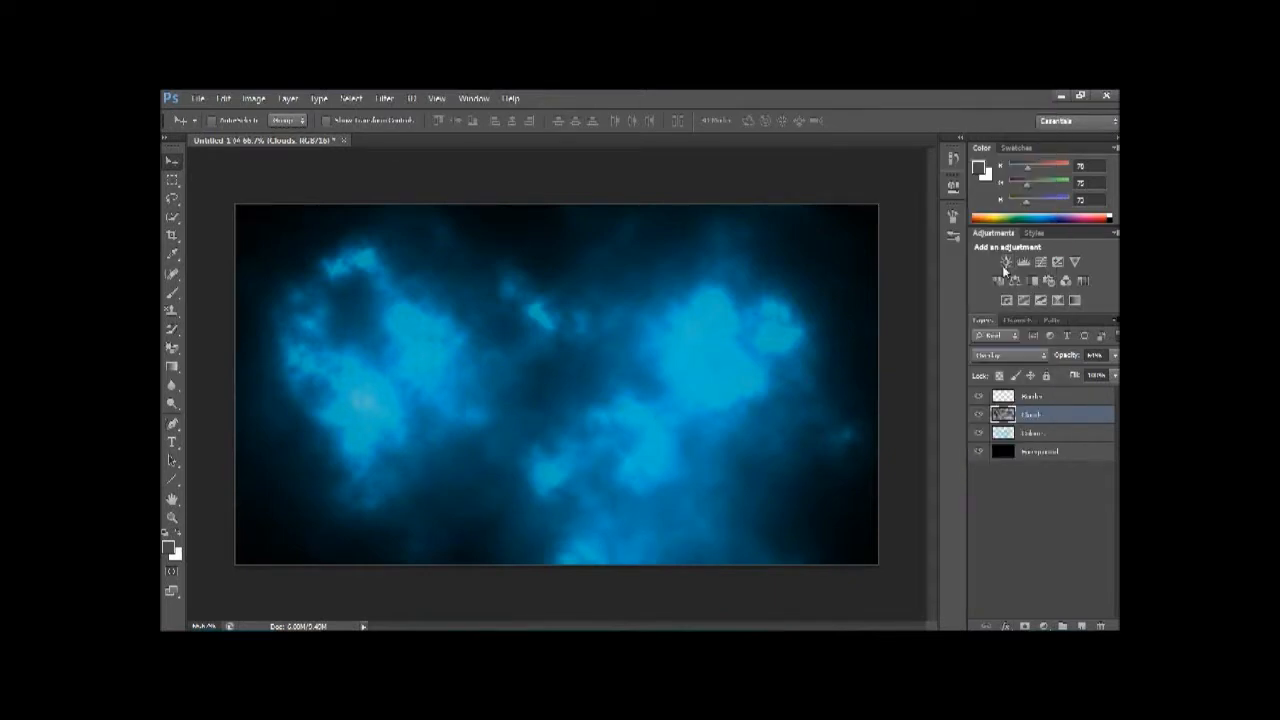
pyautogui.click(1007, 357)
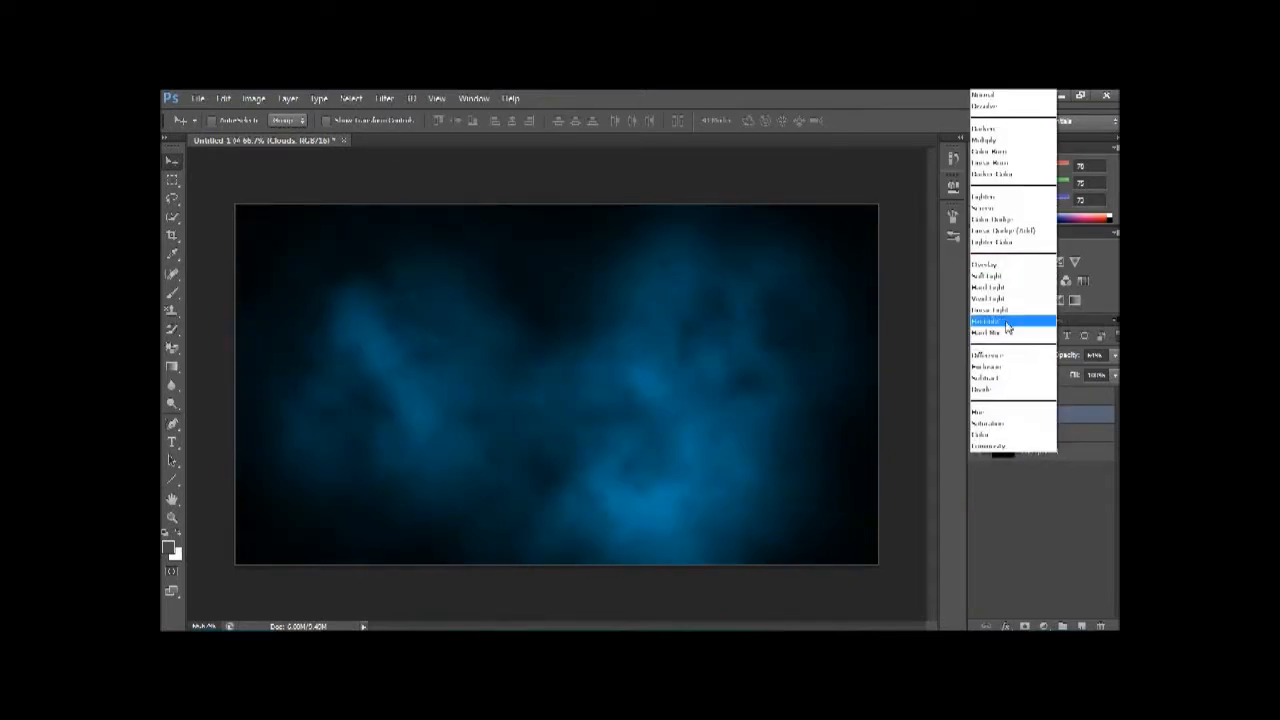
pyautogui.click(1000, 243)
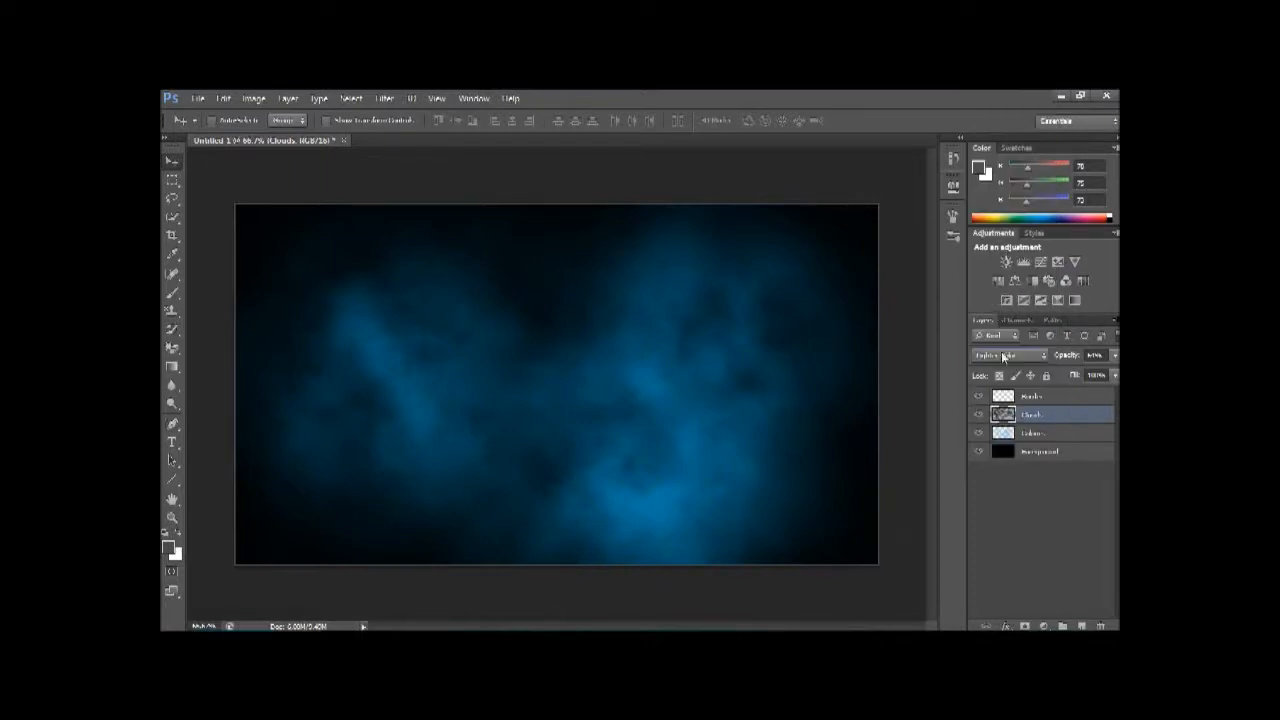
pyautogui.click(1005, 355)
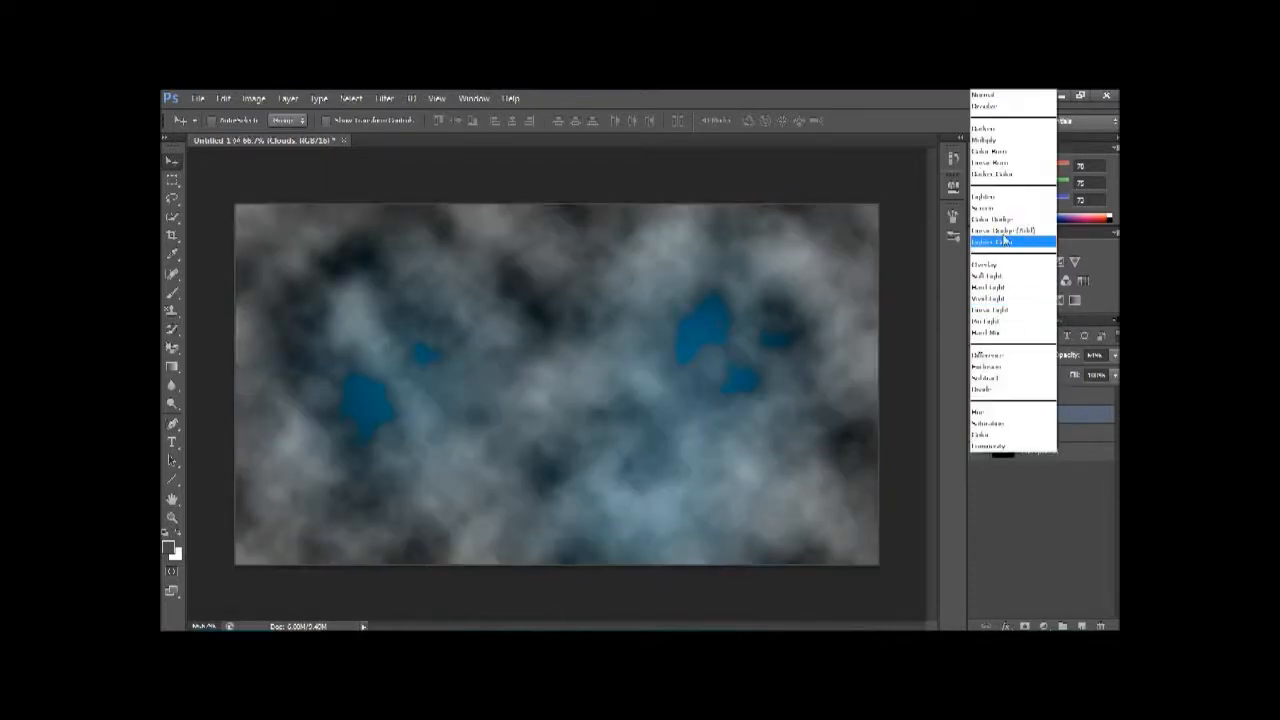
pyautogui.click(997, 175)
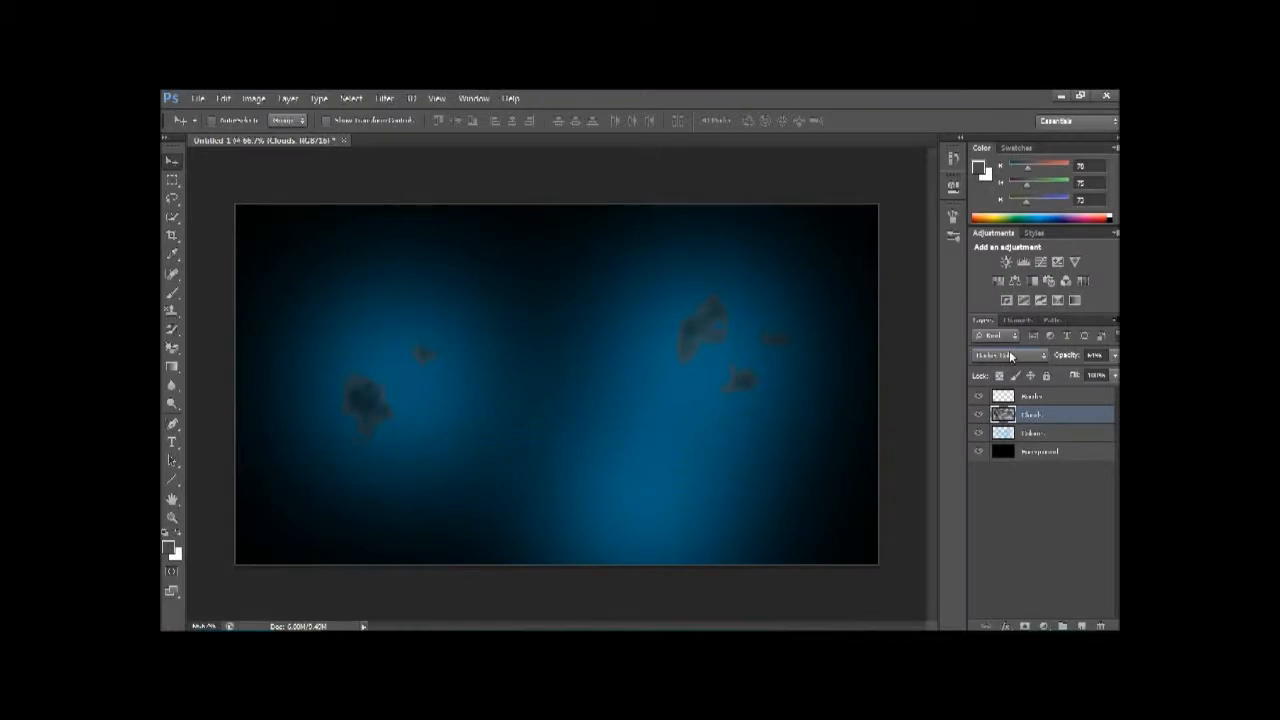
# Test Dissolve, Hue and Vivid Light on the Clouds layer, and set its blend mode back to Divide.
pyautogui.click(1009, 352)
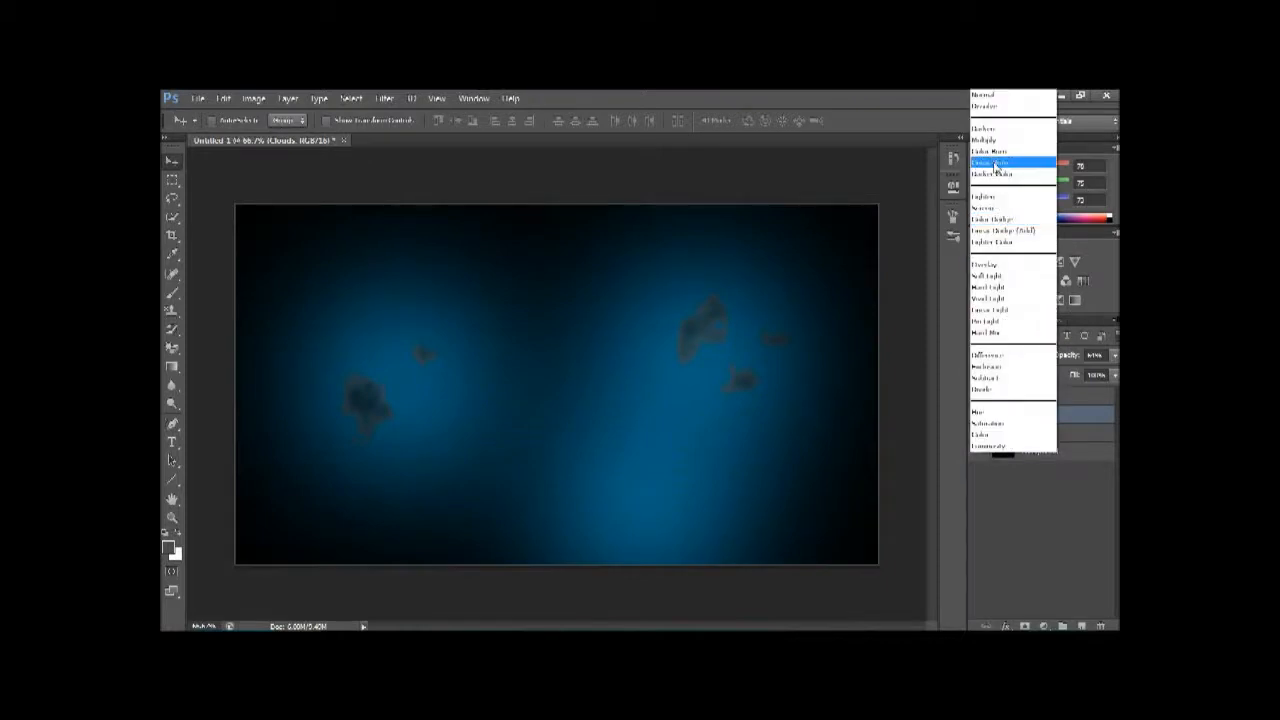
pyautogui.click(985, 105)
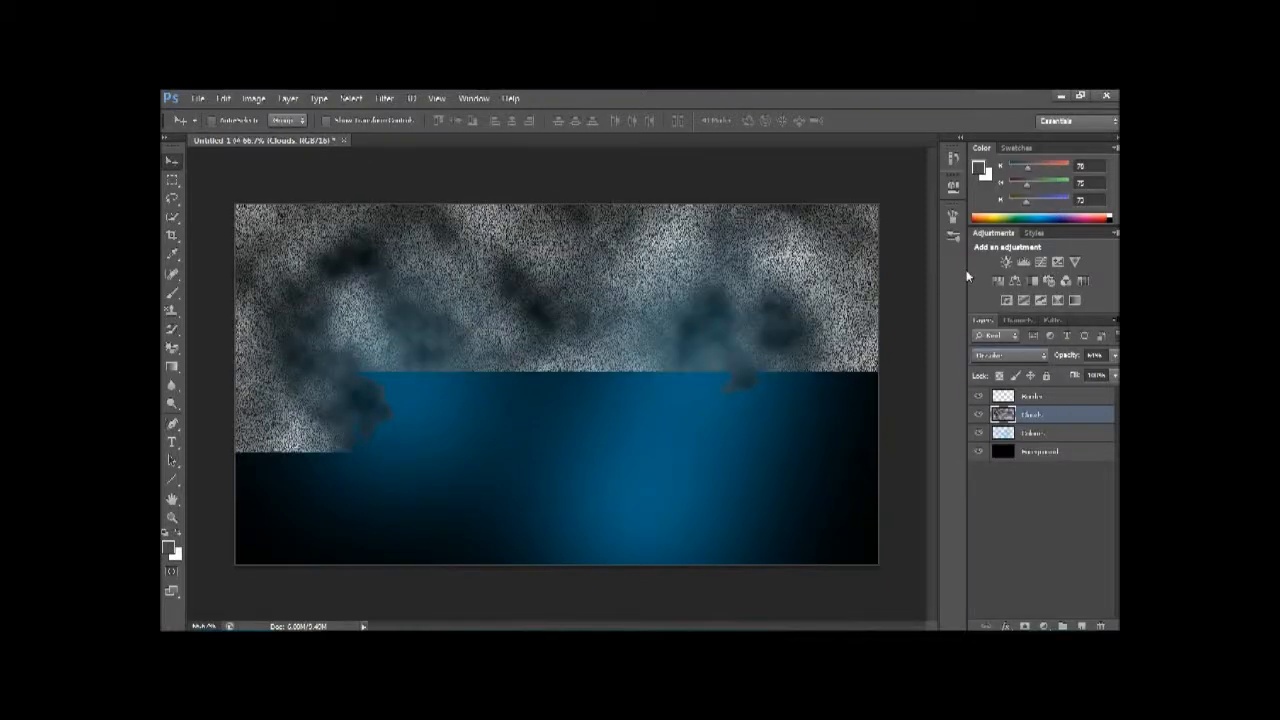
pyautogui.click(998, 356)
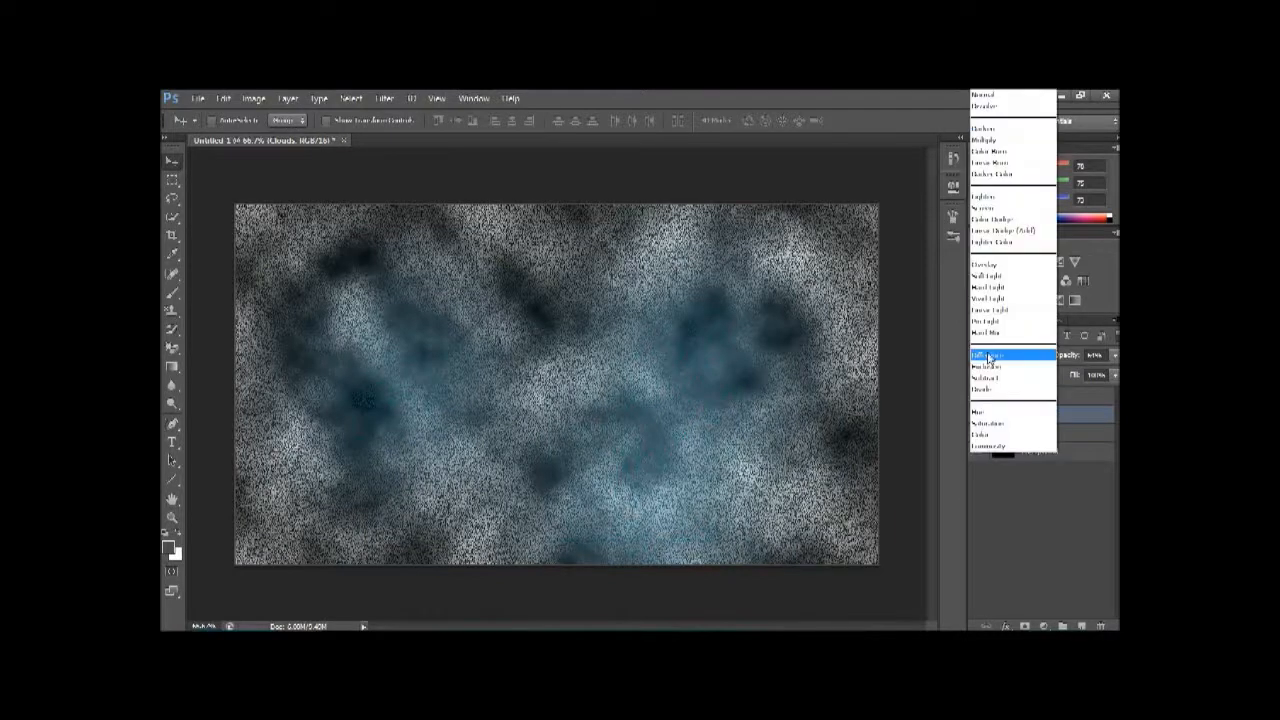
pyautogui.click(990, 412)
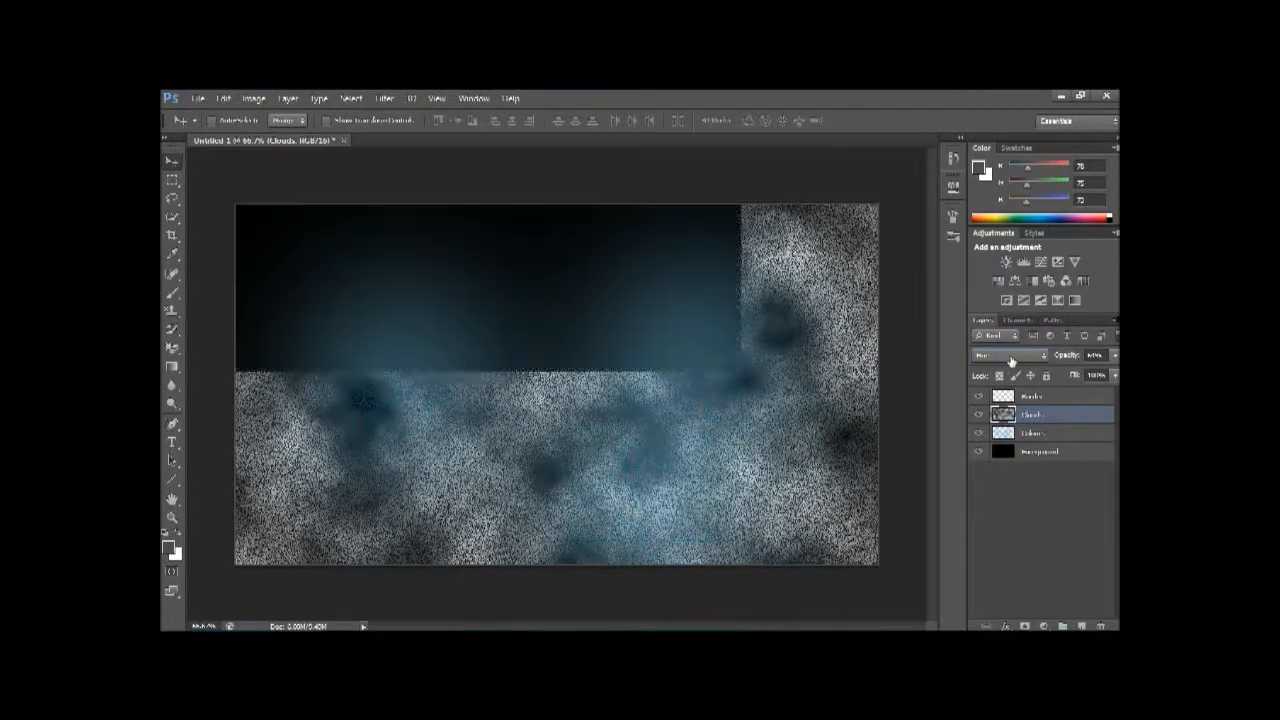
pyautogui.click(1010, 354)
pyautogui.click(990, 296)
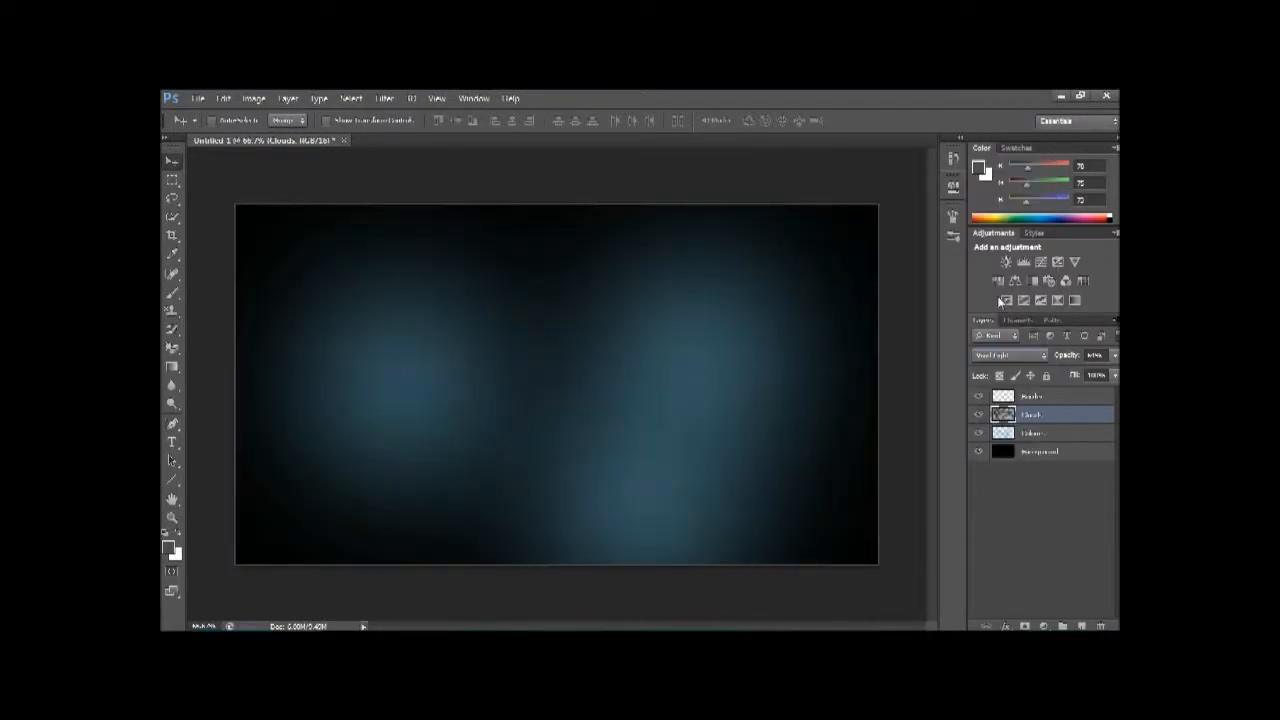
pyautogui.click(998, 356)
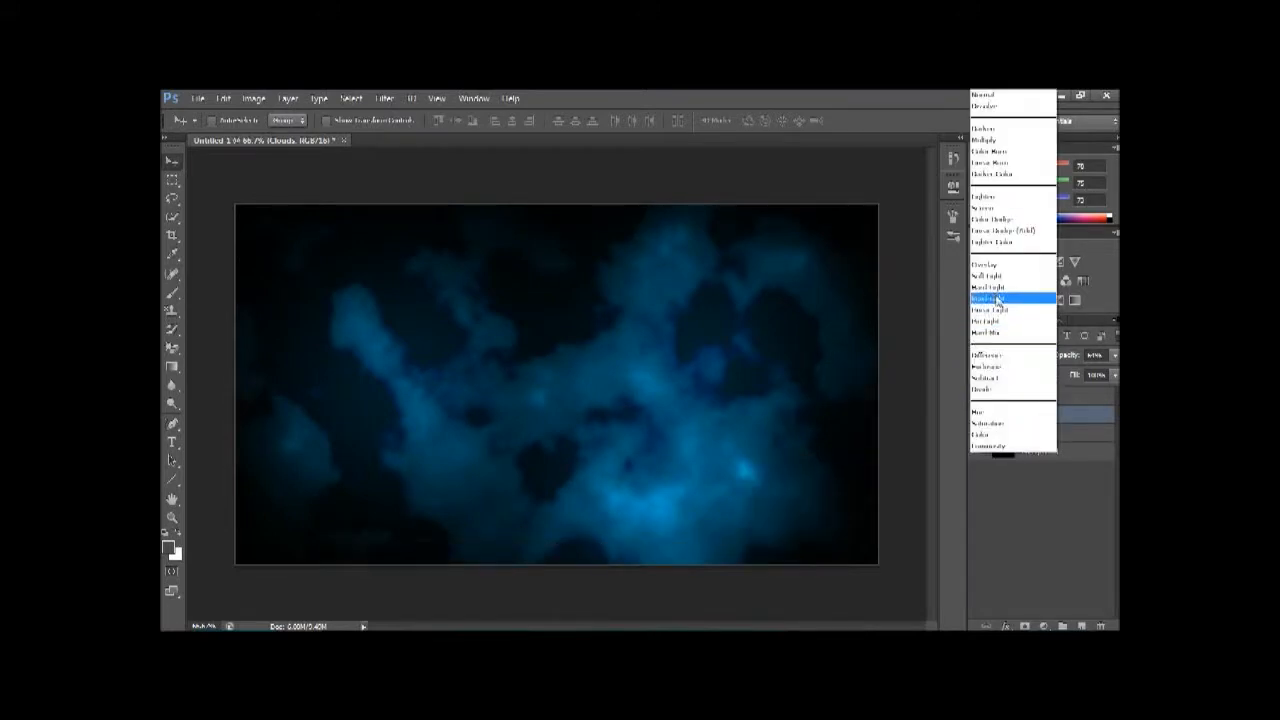
pyautogui.click(985, 390)
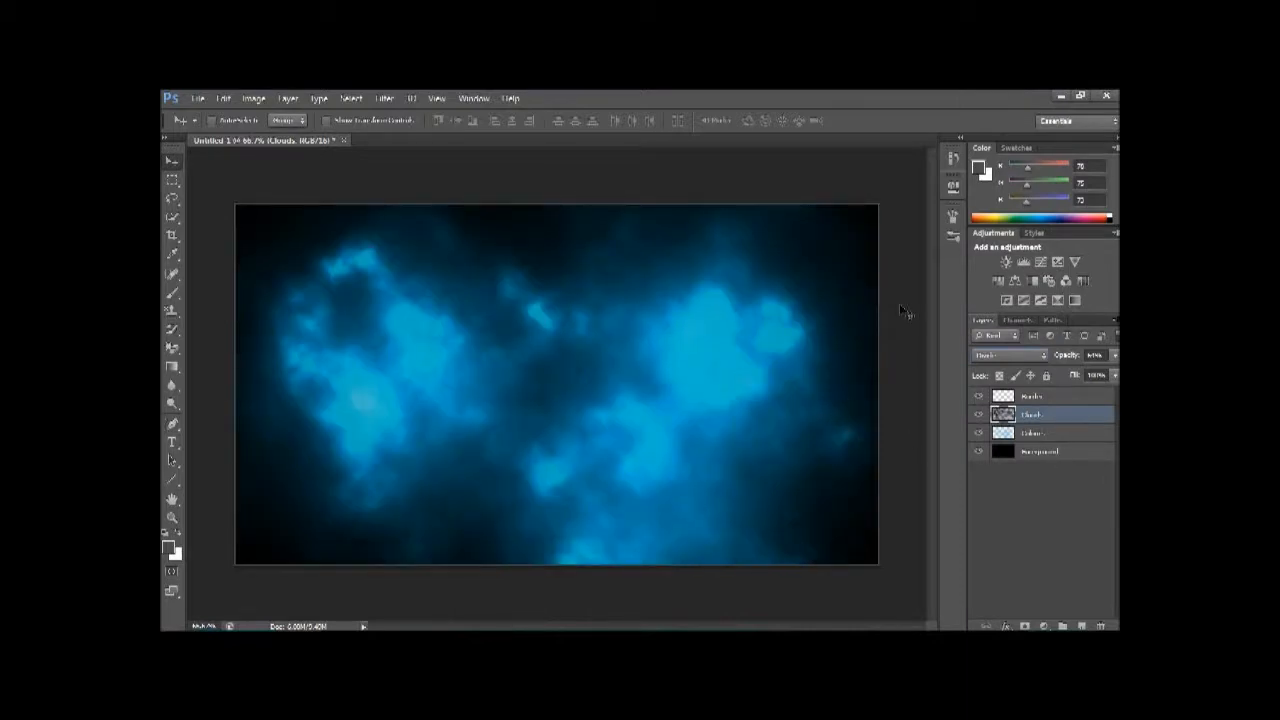
# Create a text layer and move it above the Border layer.
pyautogui.click(172, 442)
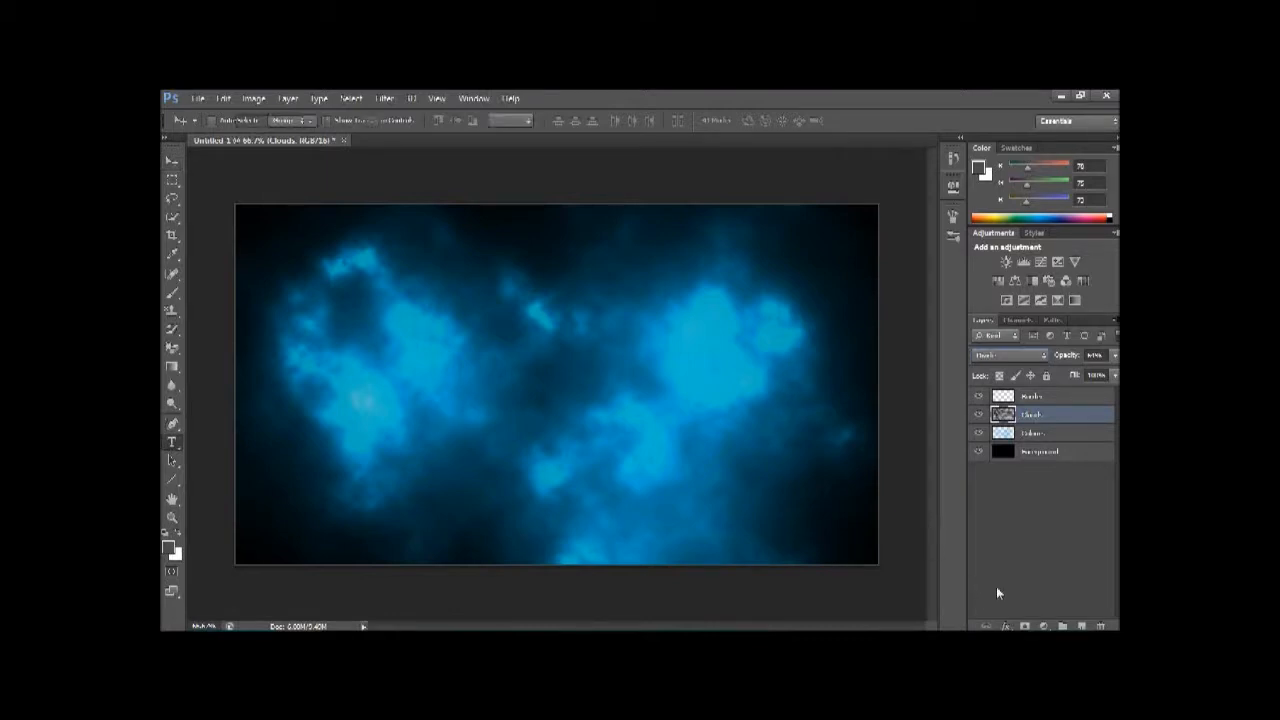
pyautogui.click(1082, 626)
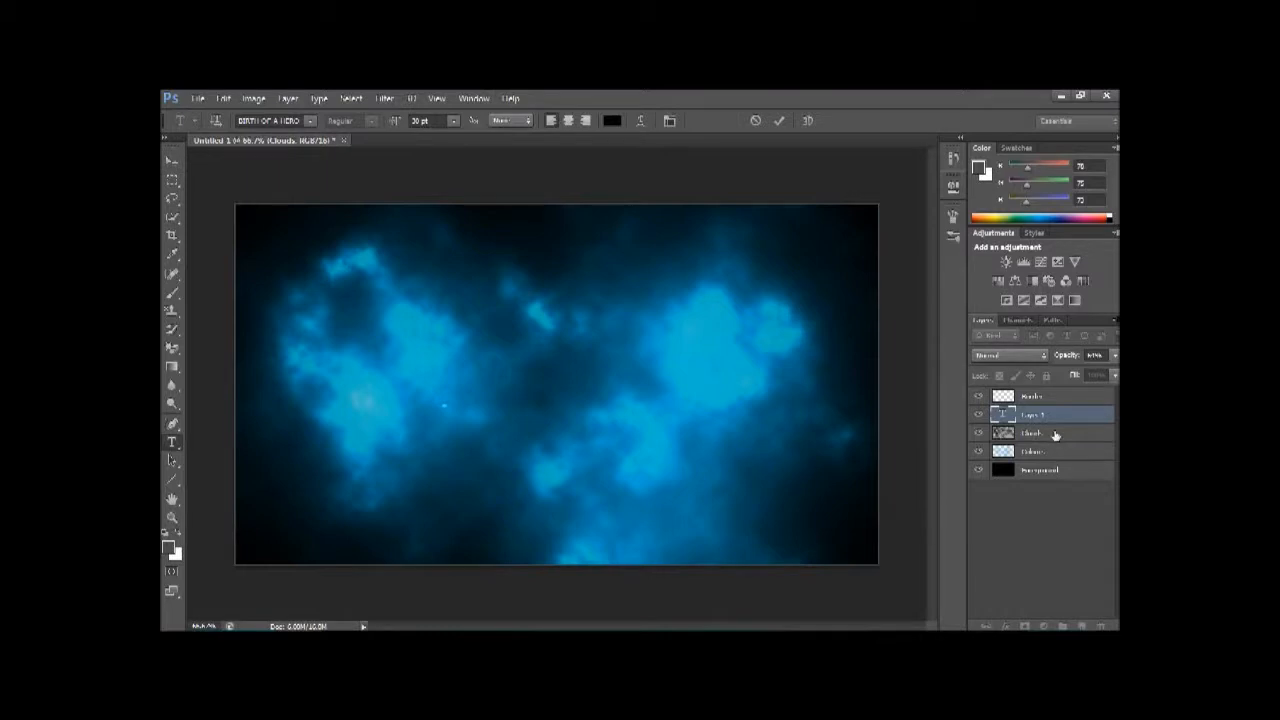
pyautogui.moveTo(1037, 414); pyautogui.dragTo(1032, 398)
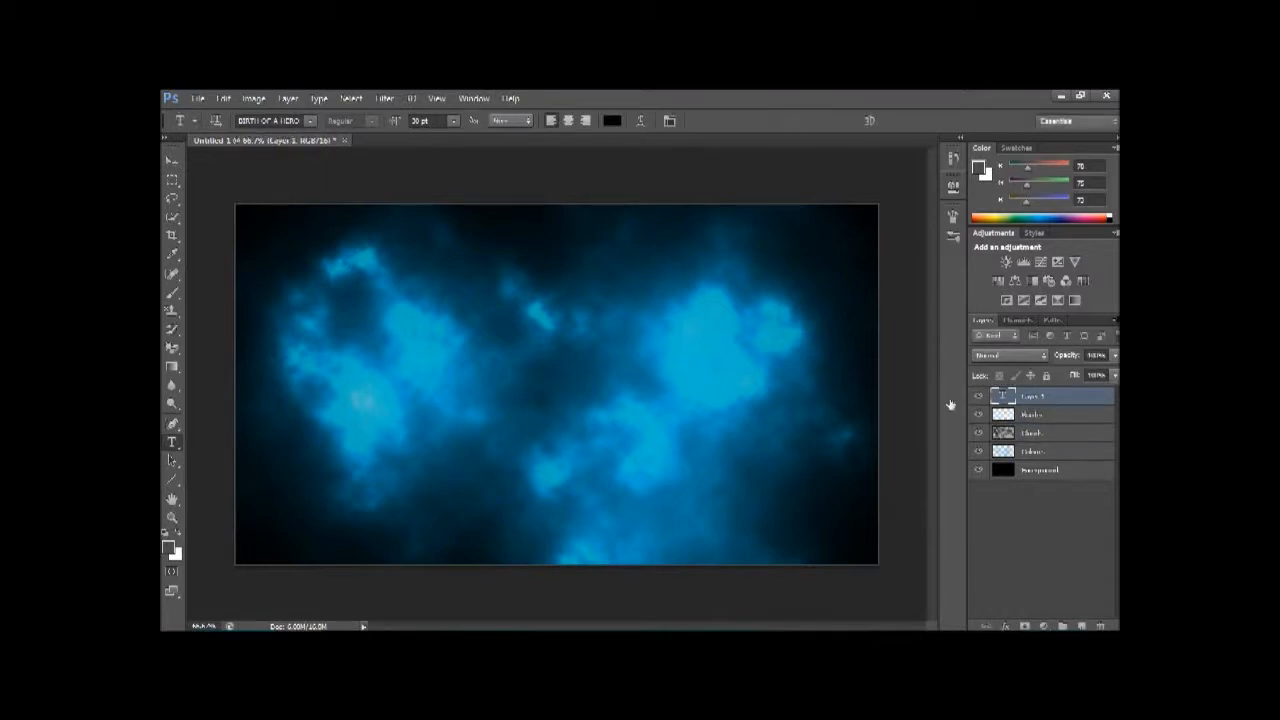
# Enter "Sample Text Here" at 48 pt on the text layer and move it near the canvas centre.
pyautogui.doubleClick(1003, 396)
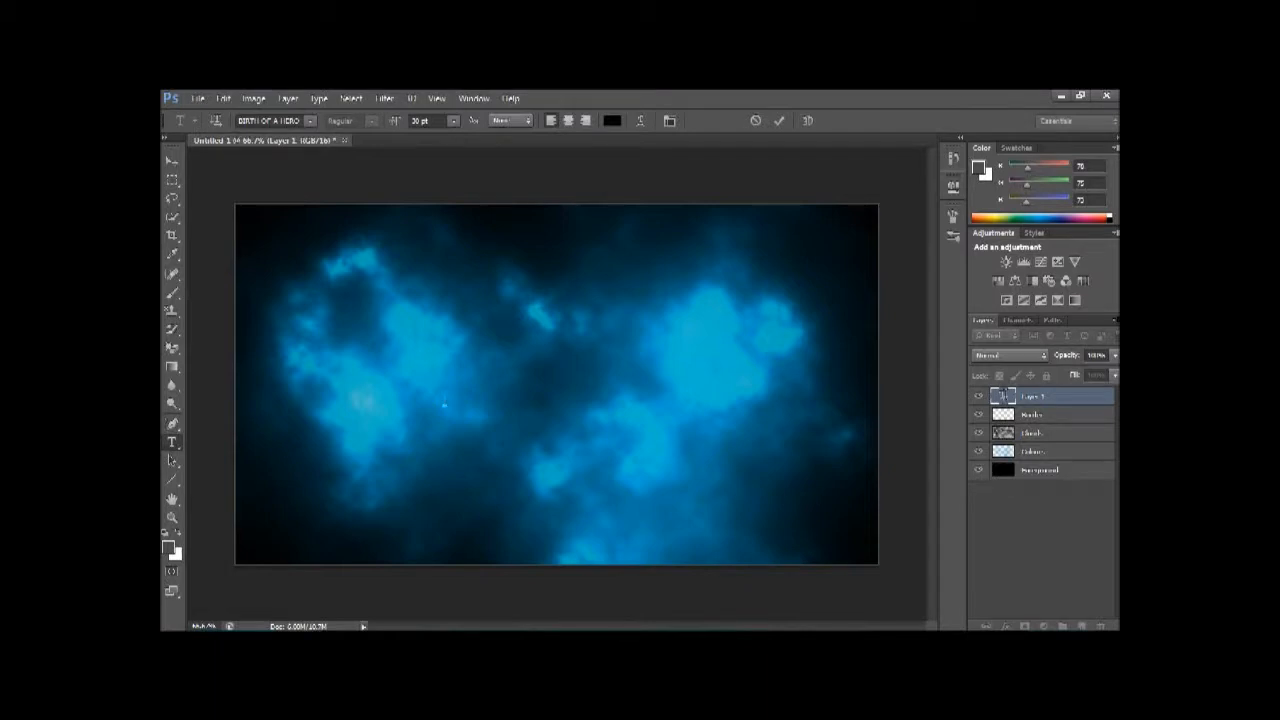
pyautogui.write('Sample Text Here')
pyautogui.tripleClick(497, 398)
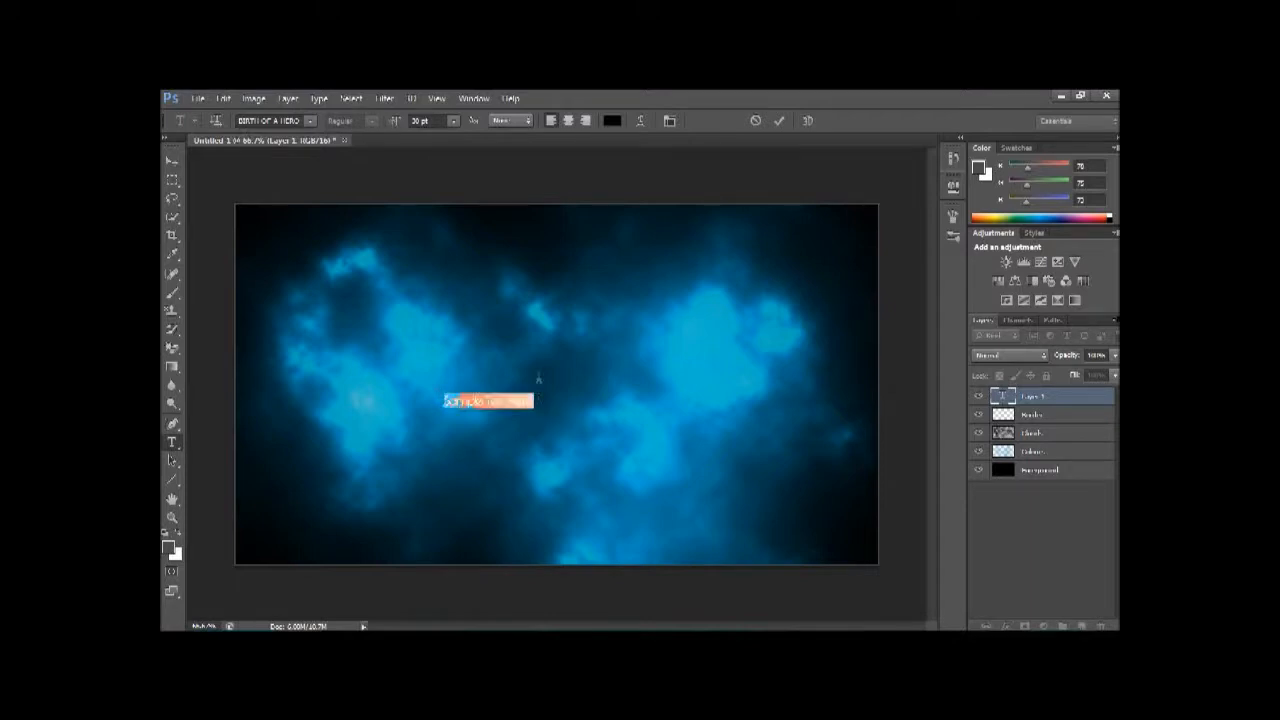
pyautogui.click(453, 120)
pyautogui.click(470, 345)
pyautogui.click(175, 163)
pyautogui.moveTo(496, 410); pyautogui.dragTo(571, 378)
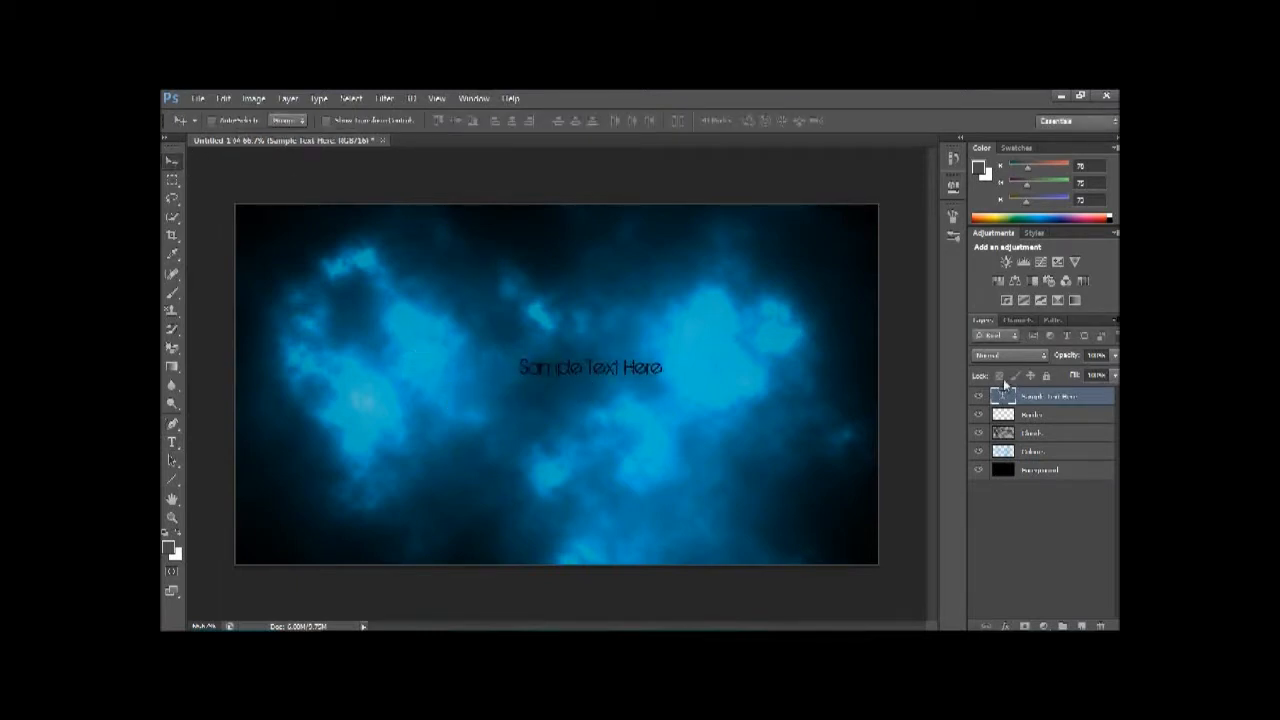
# Set the foreground colour to a bright orange.
pyautogui.rightClick(1020, 400)
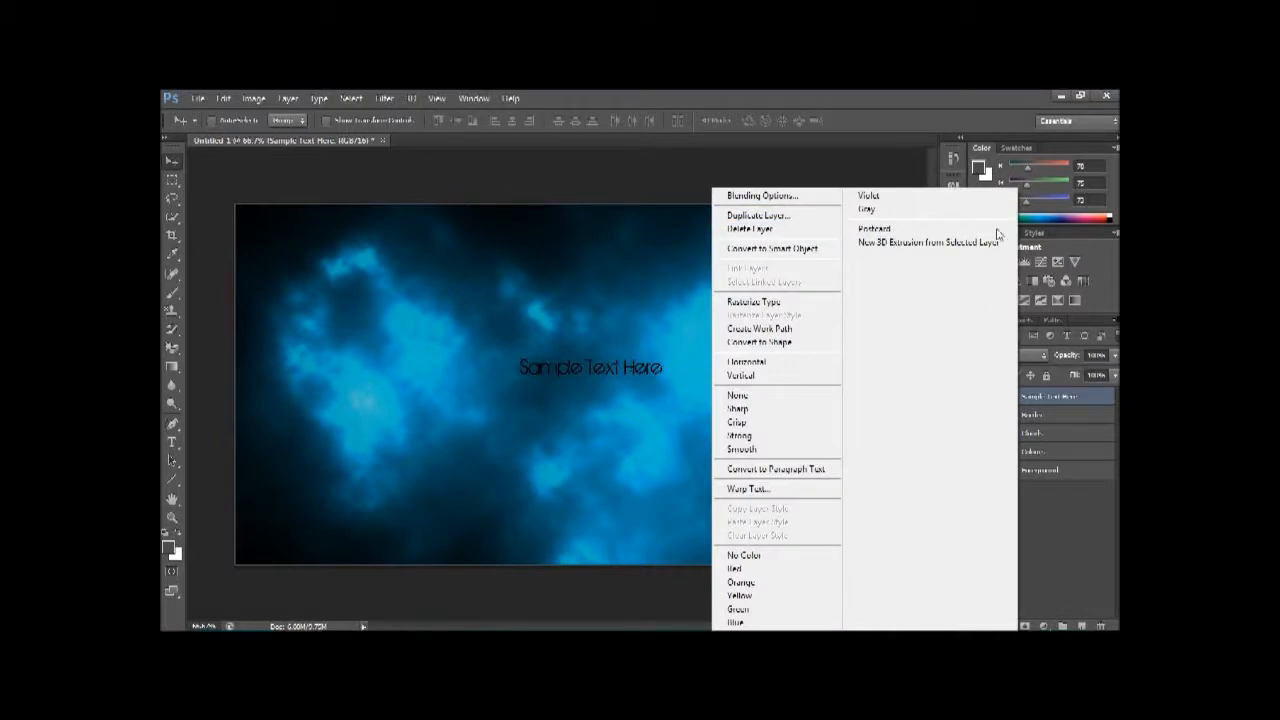
pyautogui.click(979, 172)
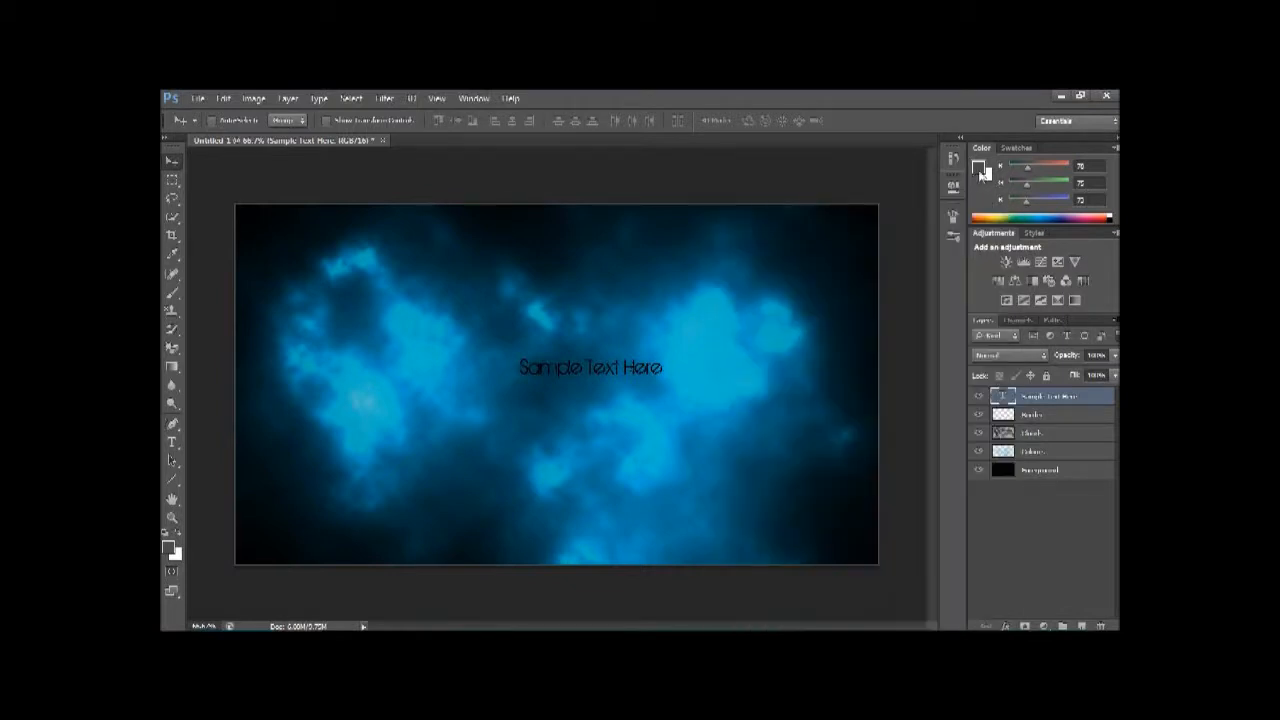
pyautogui.click(981, 170)
pyautogui.click(731, 234)
pyautogui.moveTo(731, 234); pyautogui.dragTo(768, 235)
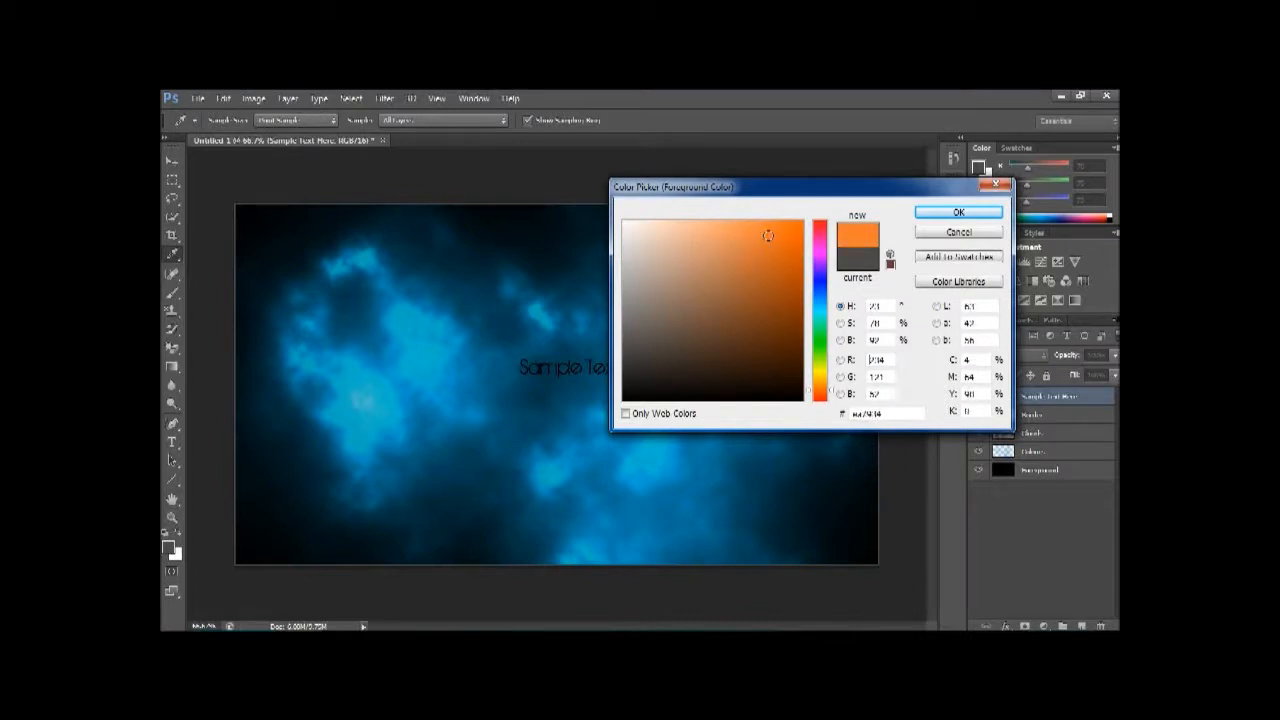
pyautogui.click(958, 212)
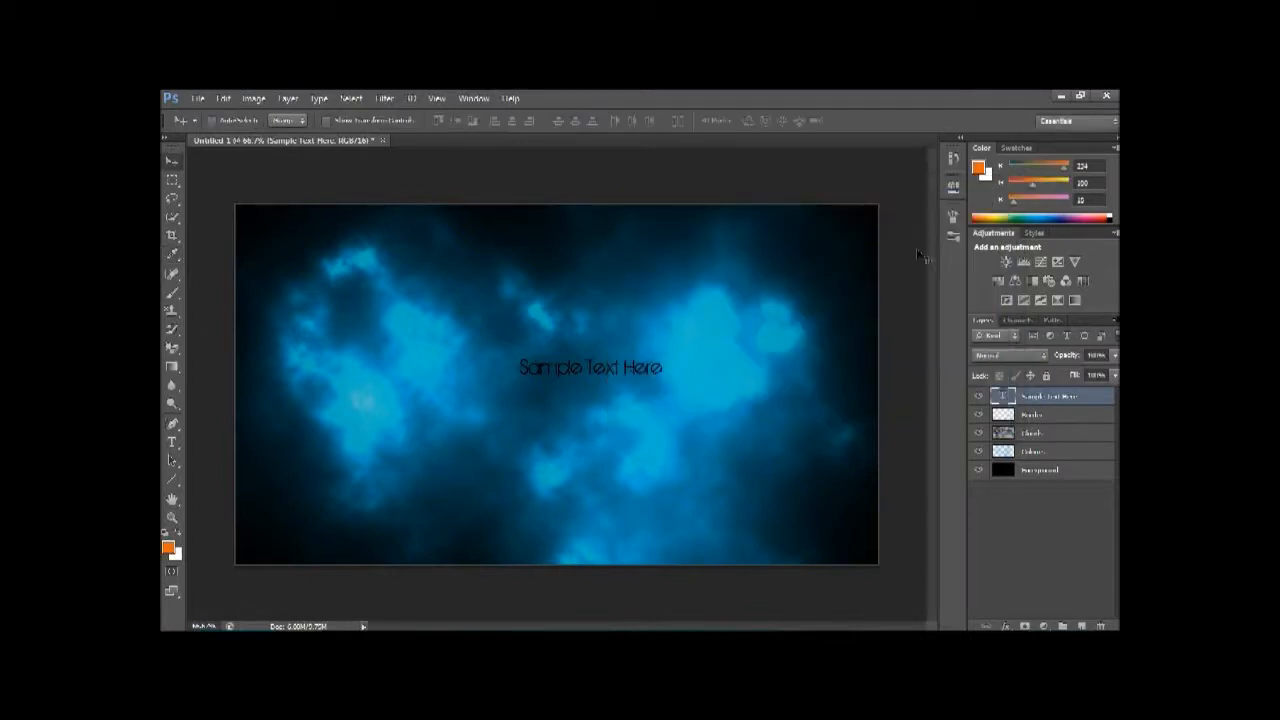
# Recolour the sample text with the orange foreground colour and shift it slightly left.
pyautogui.doubleClick(1003, 396)
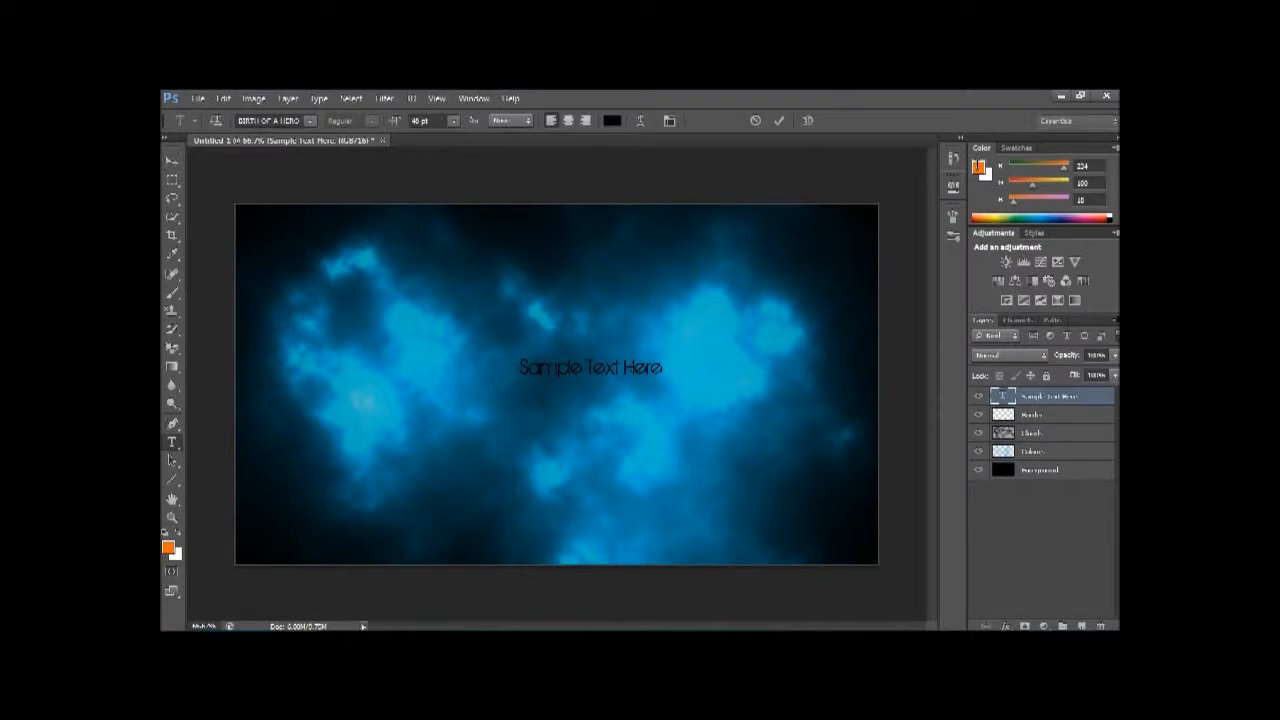
pyautogui.click(981, 170)
pyautogui.click(937, 215)
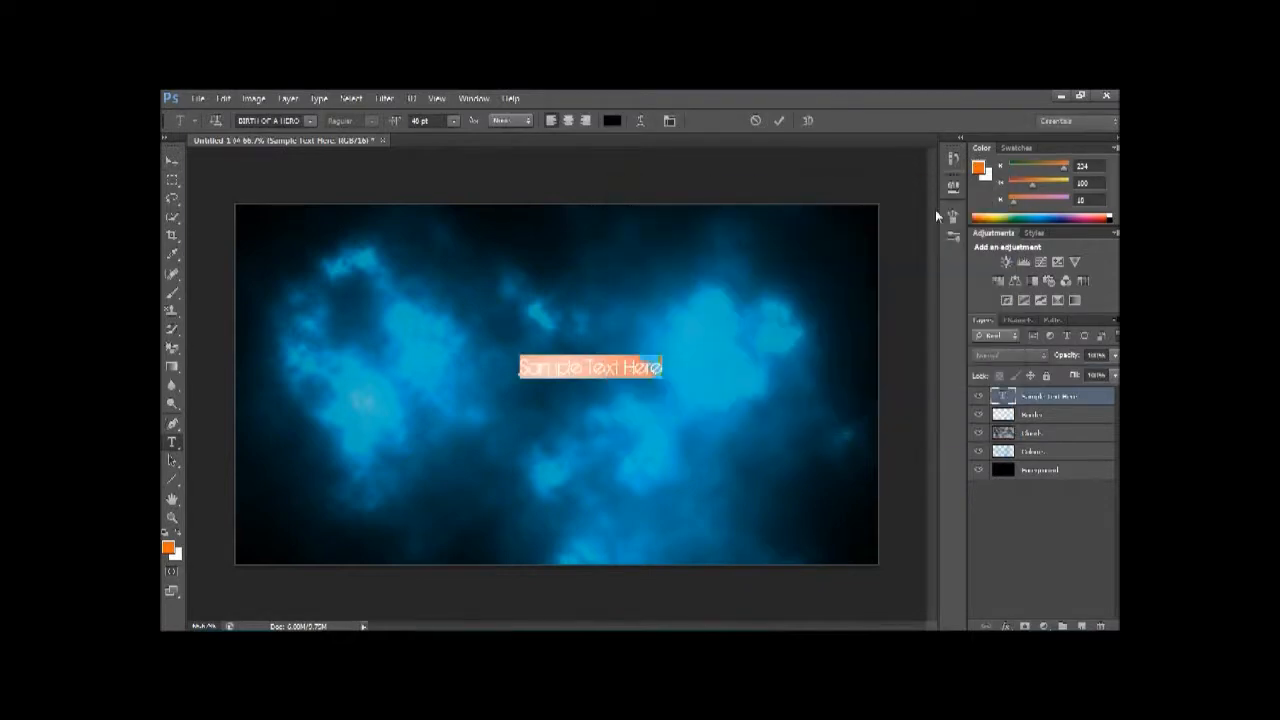
pyautogui.click(172, 160)
pyautogui.moveTo(607, 367); pyautogui.dragTo(596, 365)
# Add a Stroke layer style with its default settings to the Sample Text Here layer.
pyautogui.rightClick(1008, 396)
pyautogui.click(880, 294)
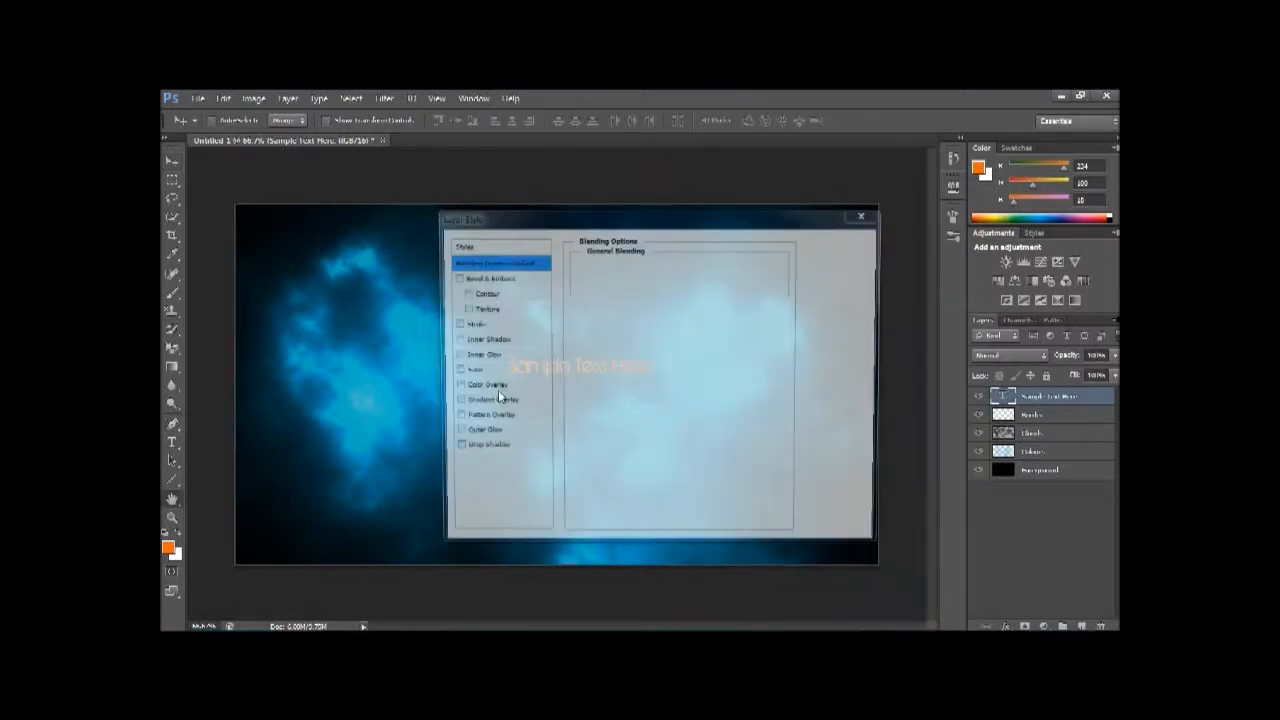
pyautogui.moveTo(555, 228); pyautogui.dragTo(703, 231)
pyautogui.click(584, 329)
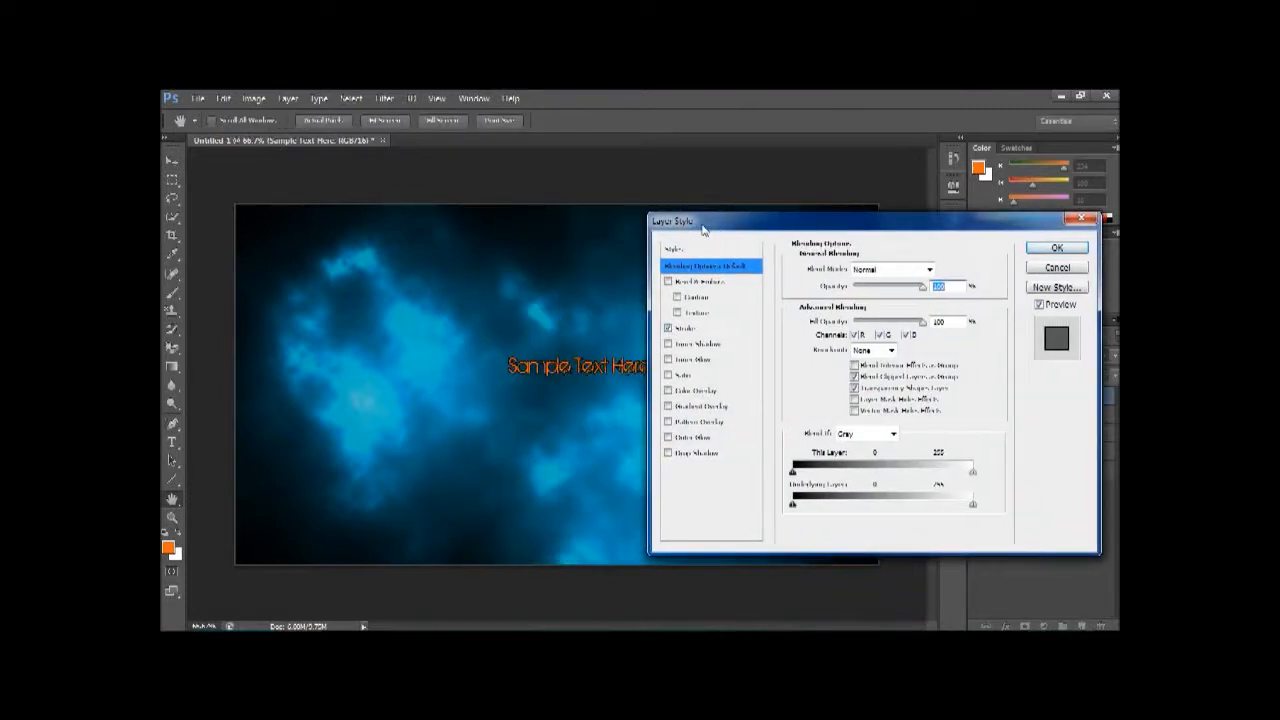
# Adjust the position of the outlined sample text, shifting it a little left so it sits near the canvas centre.
pyautogui.press('Left')
pyautogui.press('Left')
pyautogui.press('Left')
pyautogui.press('Left')
pyautogui.press('Left')
pyautogui.press('Left')
pyautogui.press('Left')
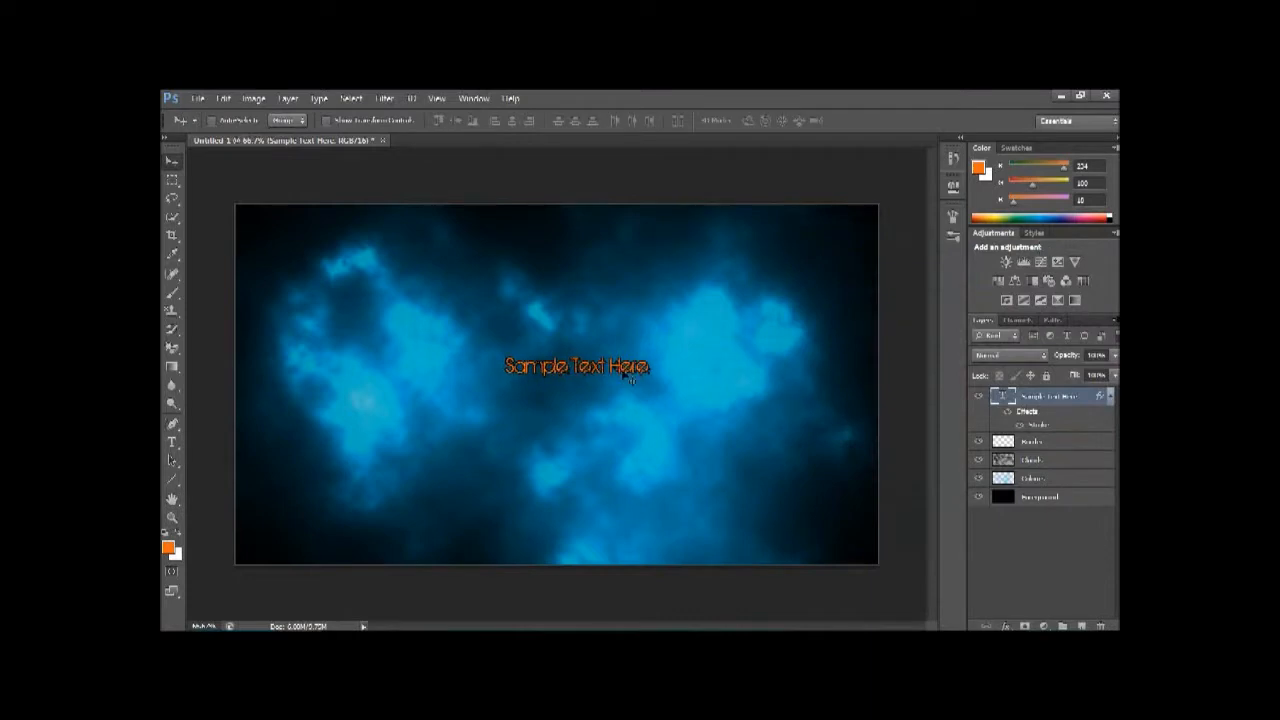
pyautogui.moveTo(620, 376); pyautogui.dragTo(608, 376)
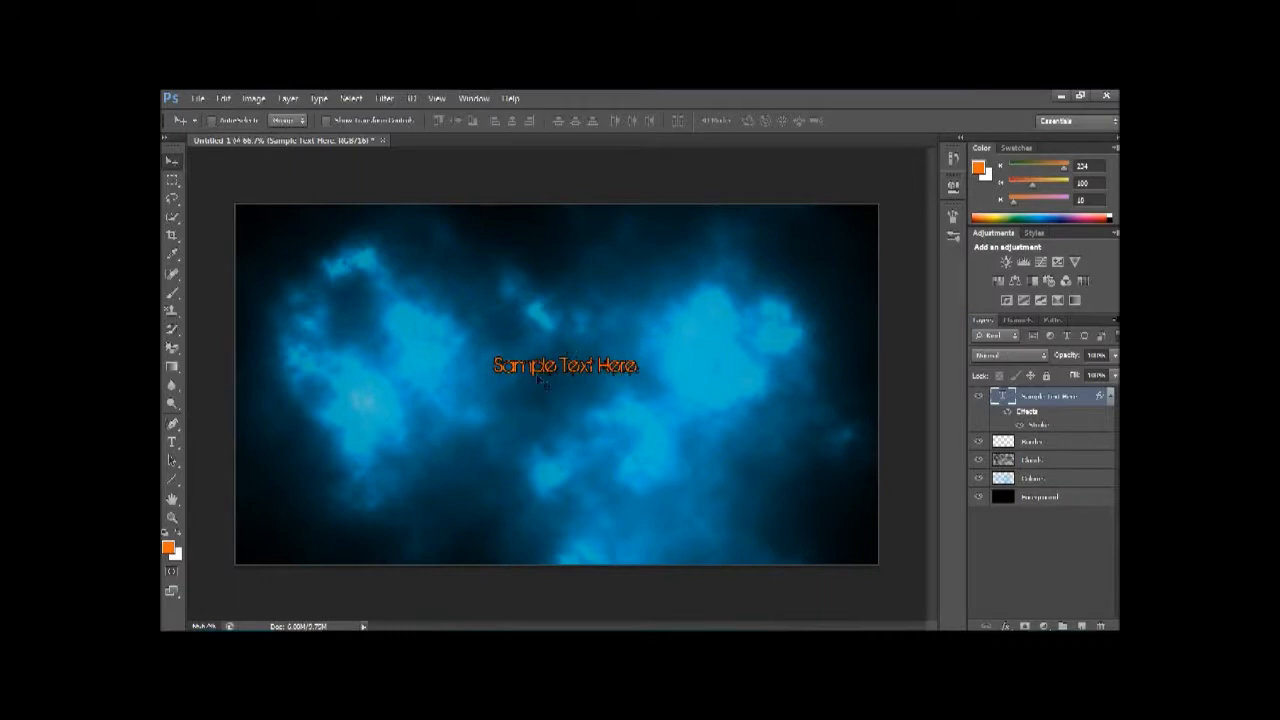
pyautogui.moveTo(547, 377); pyautogui.dragTo(571, 379)
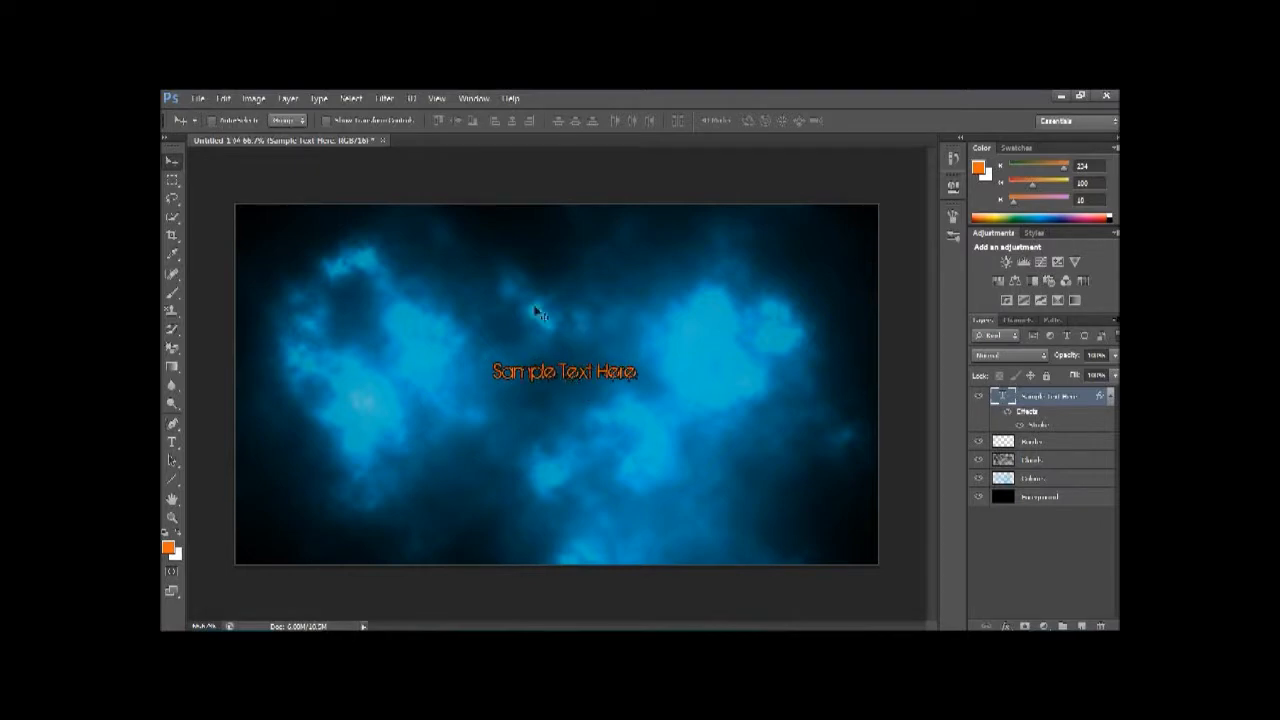
# Save a JPEG copy of the wallpaper to the Desktop as tutorial.jpg at Maximum quality.
pyautogui.click(198, 98)
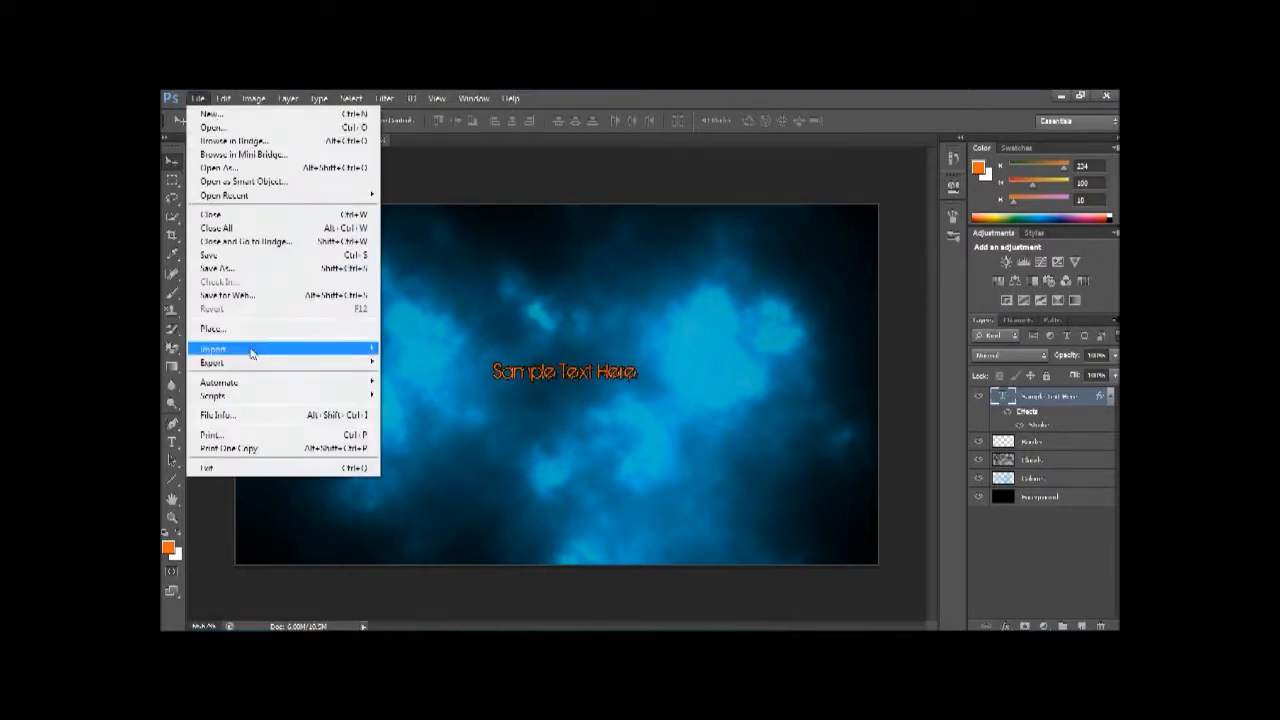
pyautogui.click(229, 270)
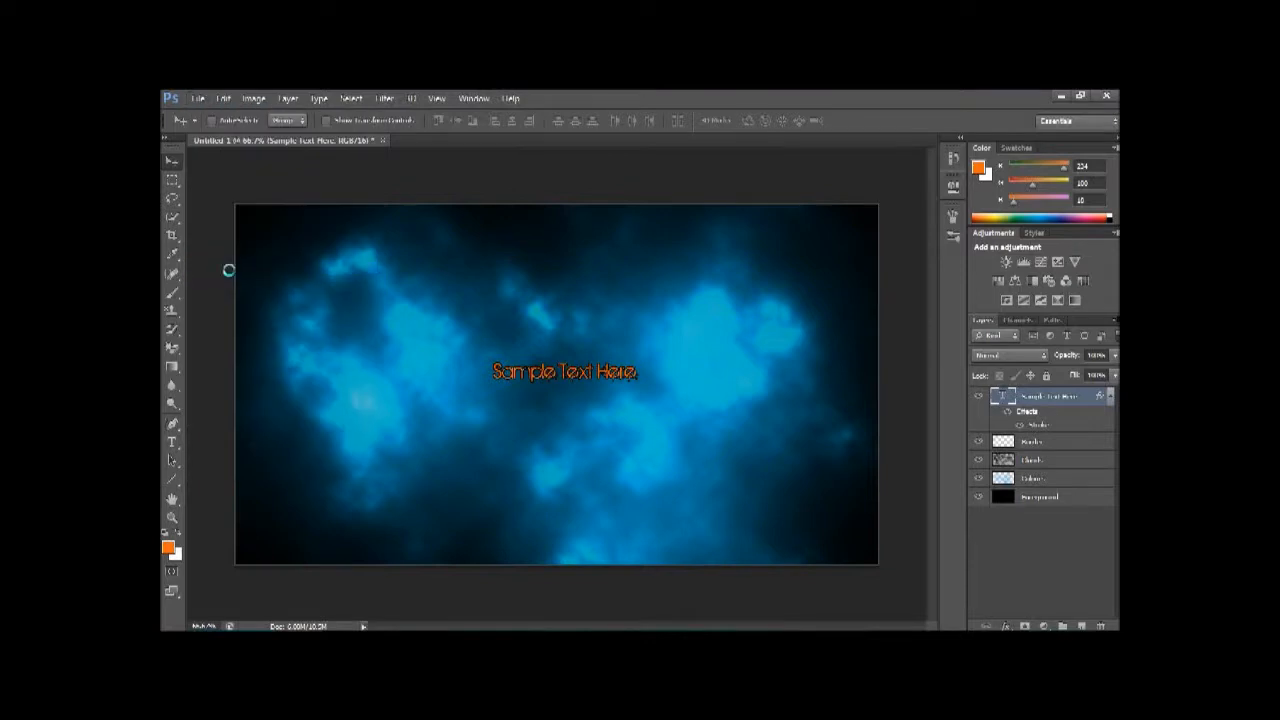
pyautogui.click(665, 386)
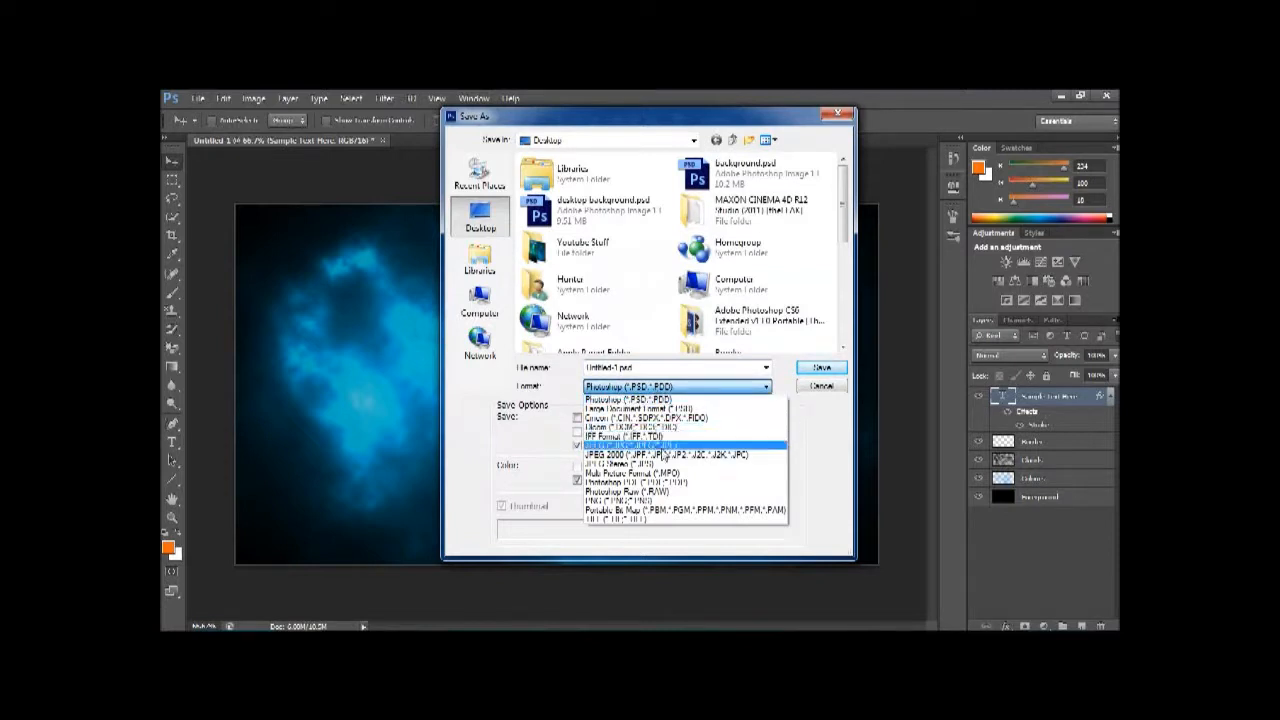
pyautogui.click(733, 390)
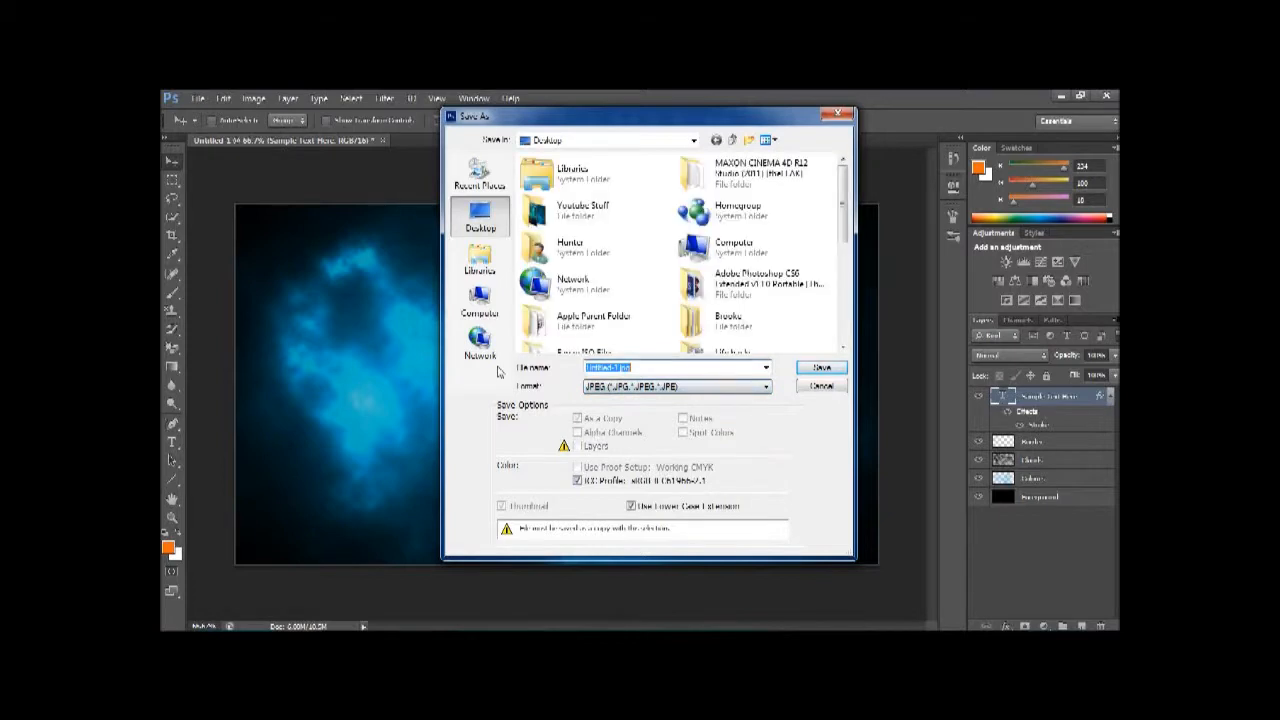
pyautogui.write('Nebula')
pyautogui.press('Return')
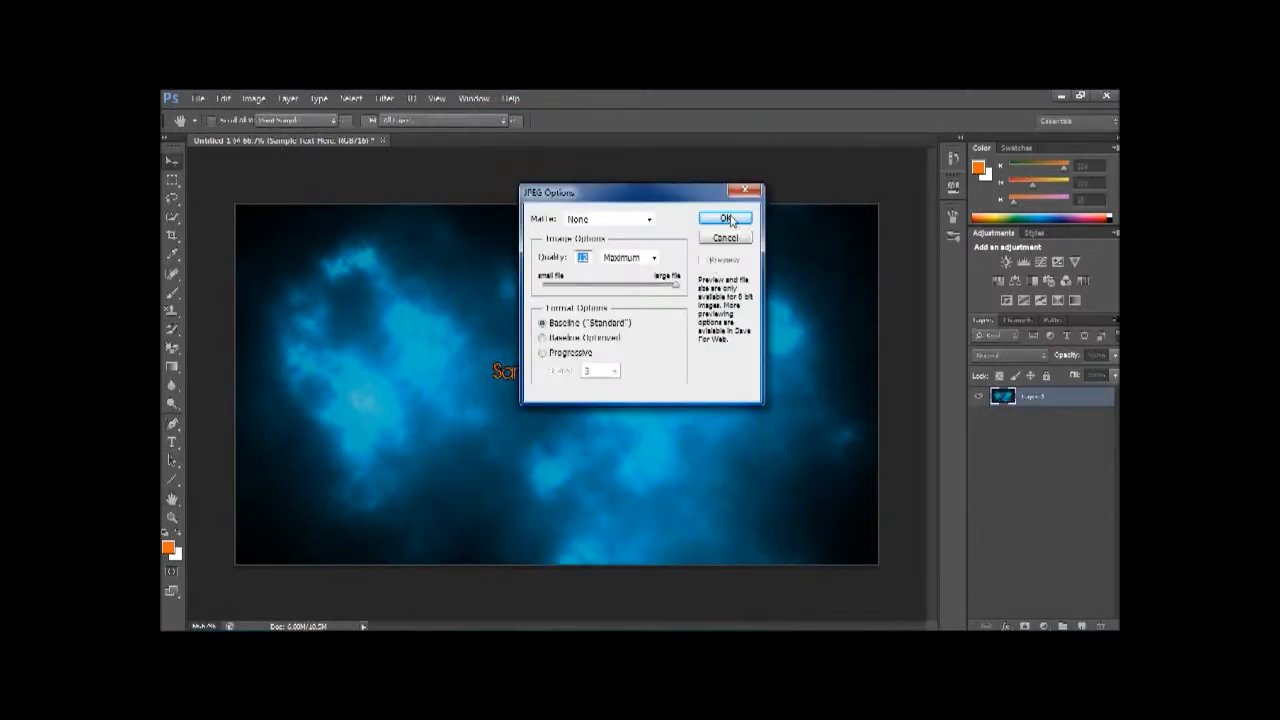
pyautogui.click(727, 219)
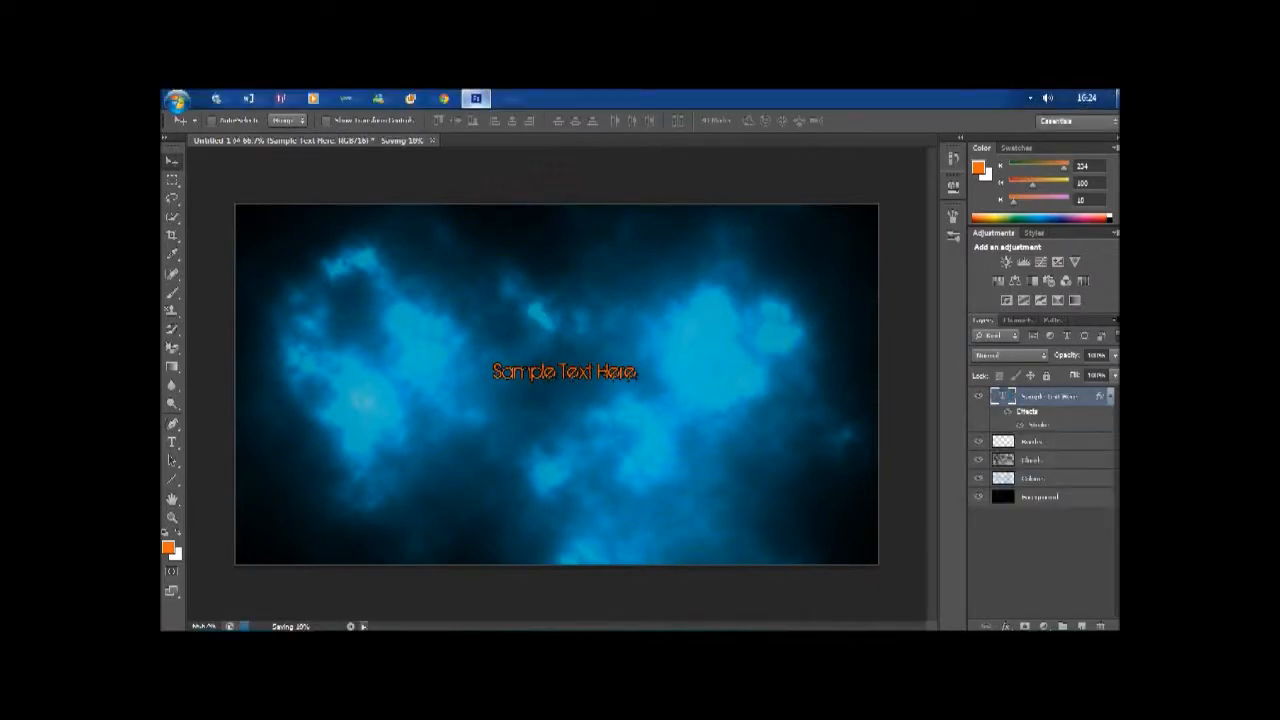
# Hide the Photoshop window and go to the Windows desktop, where tutorial.jpg is saved.
pyautogui.click(1116, 98)
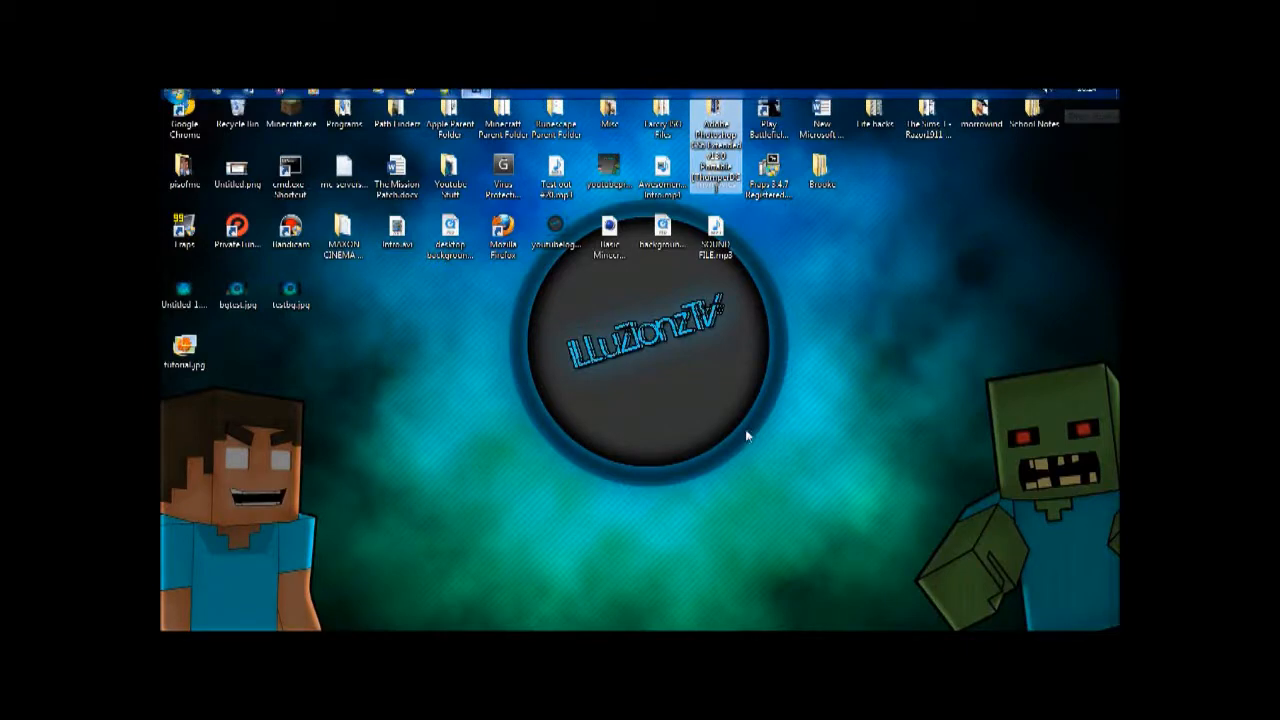
pyautogui.moveTo(526, 434); pyautogui.dragTo(480, 394)
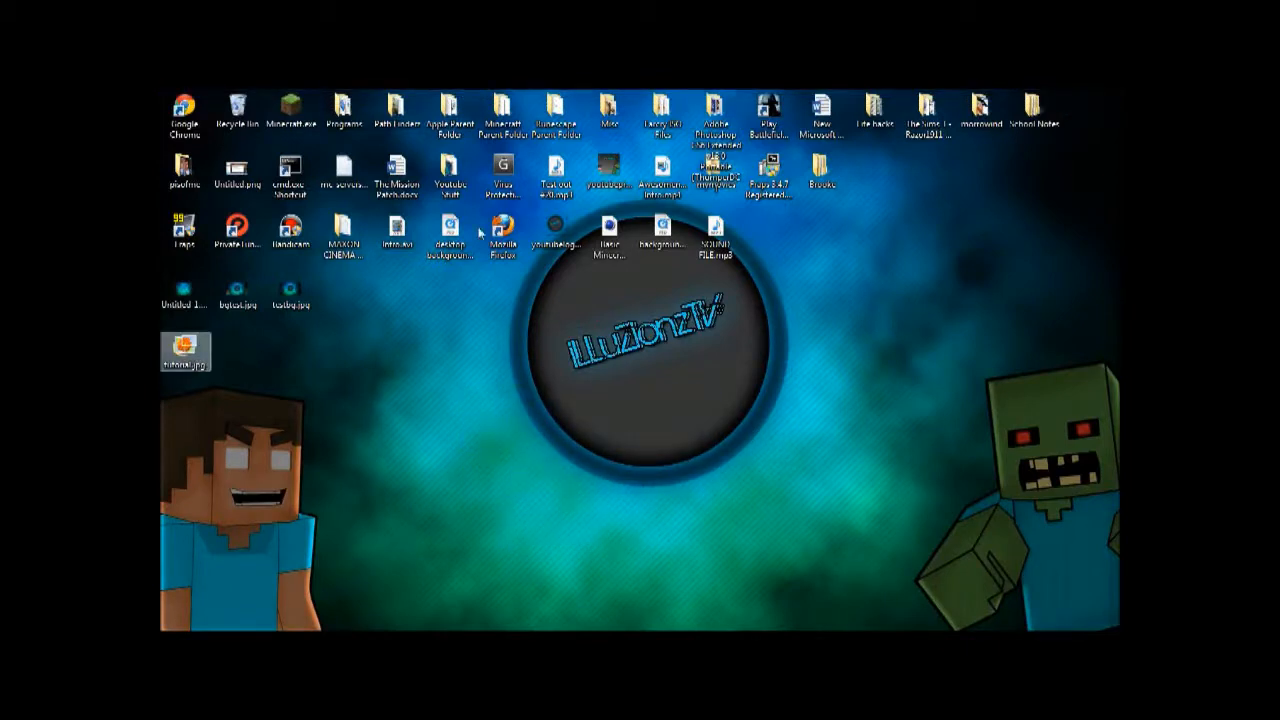
pyautogui.moveTo(478, 97)
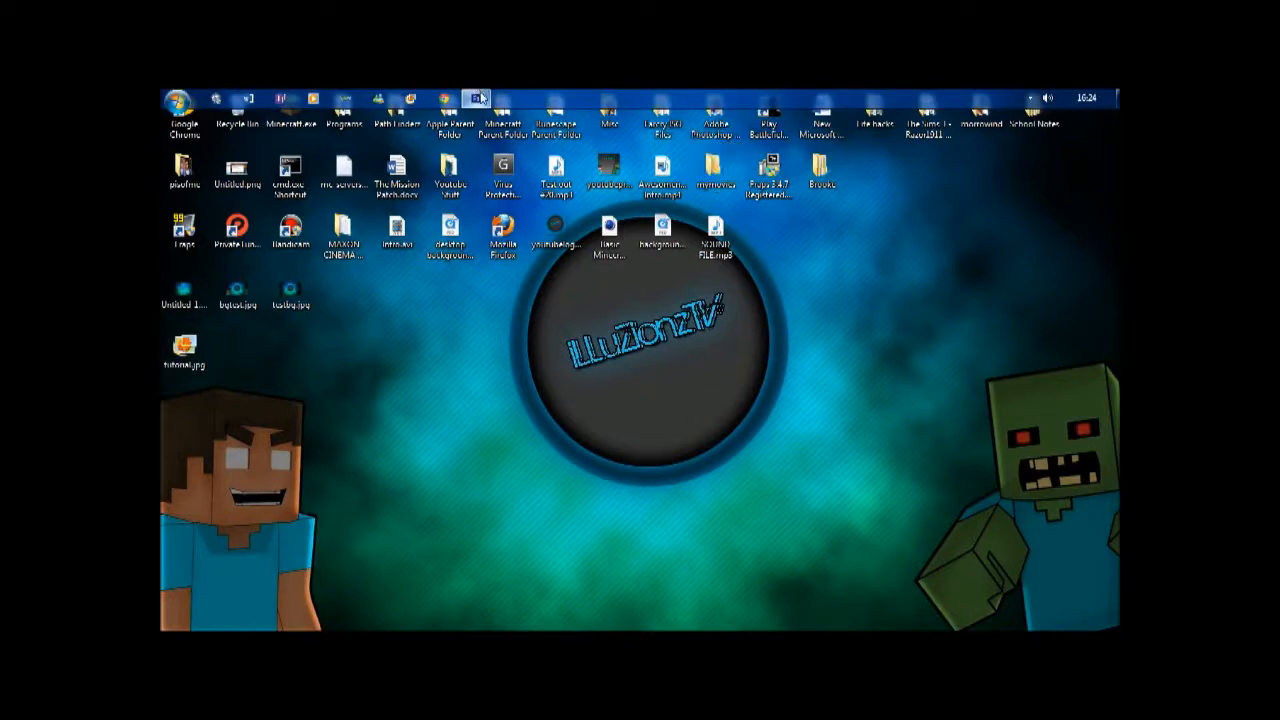
pyautogui.click(478, 98)
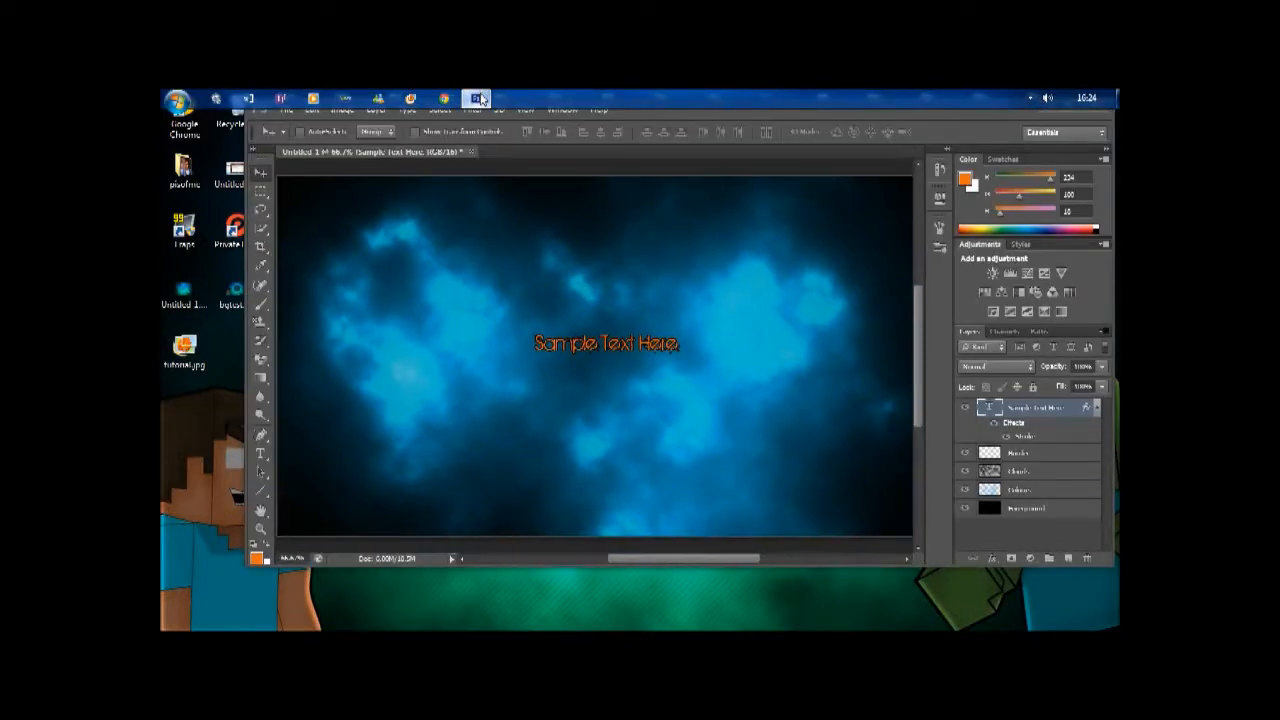
pyautogui.click(478, 98)
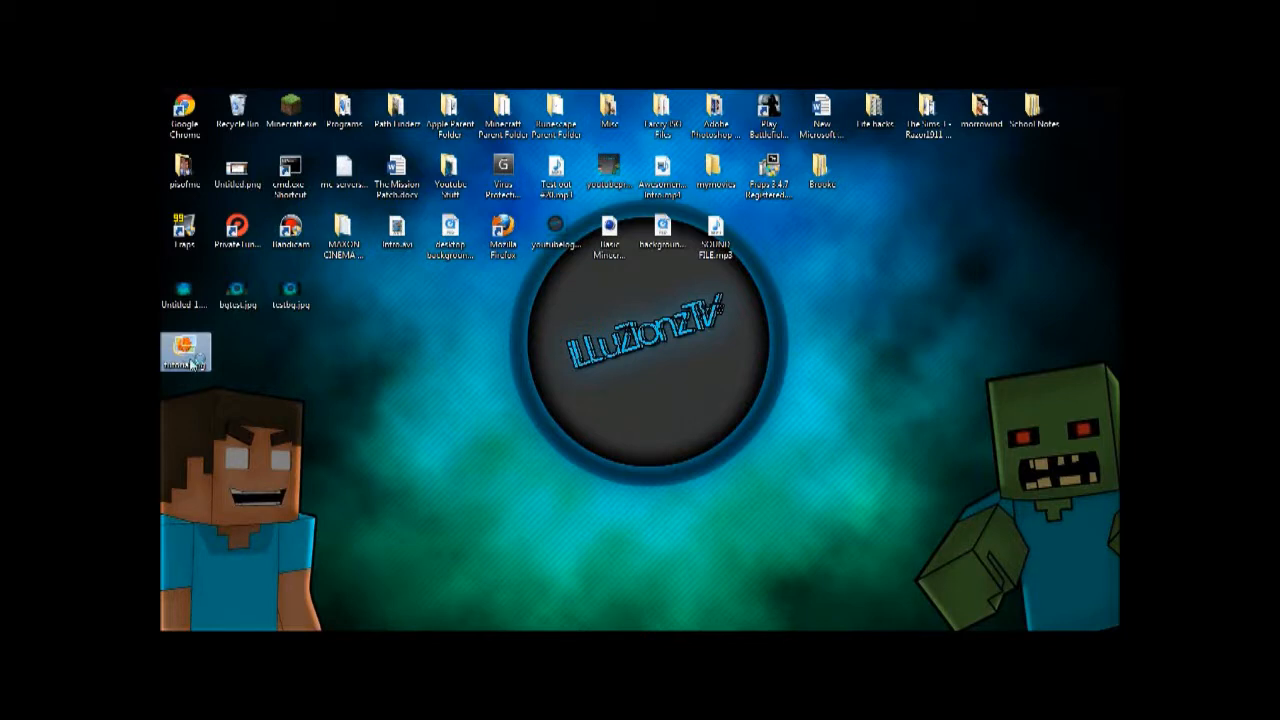
# Set tutorial.jpg as the desktop background and close the image viewer.
pyautogui.rightClick(193, 365)
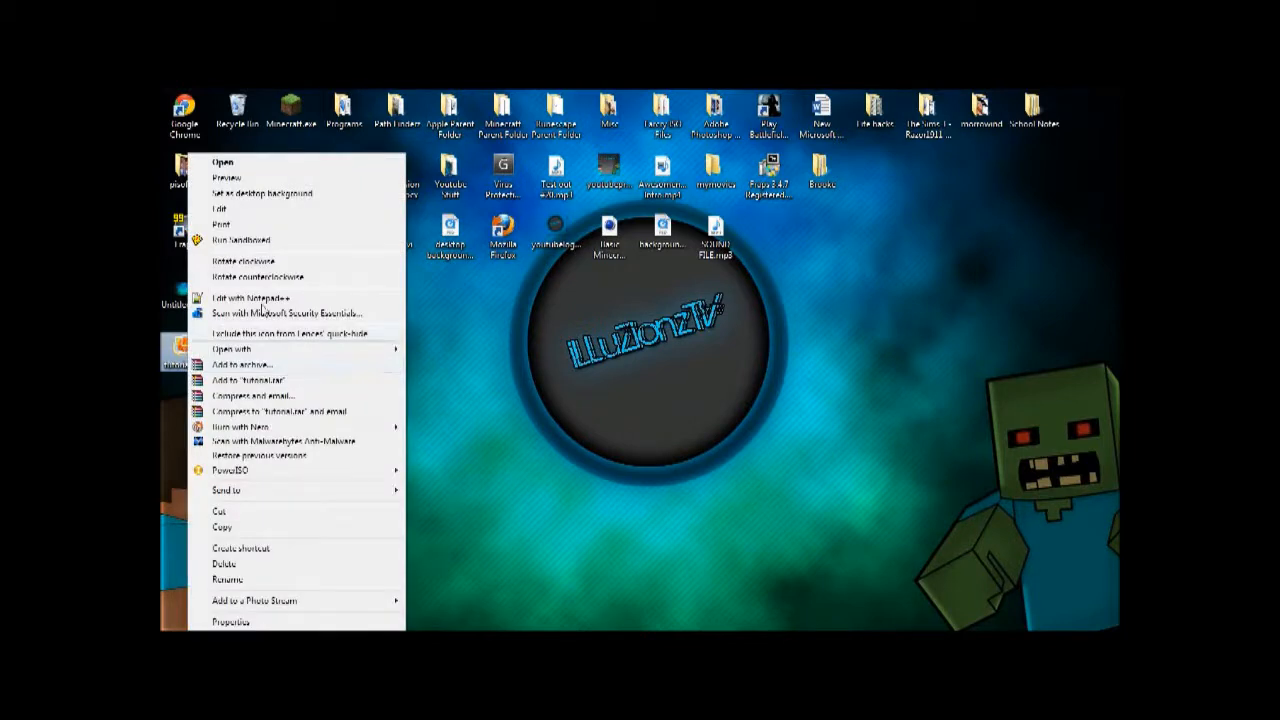
pyautogui.click(294, 195)
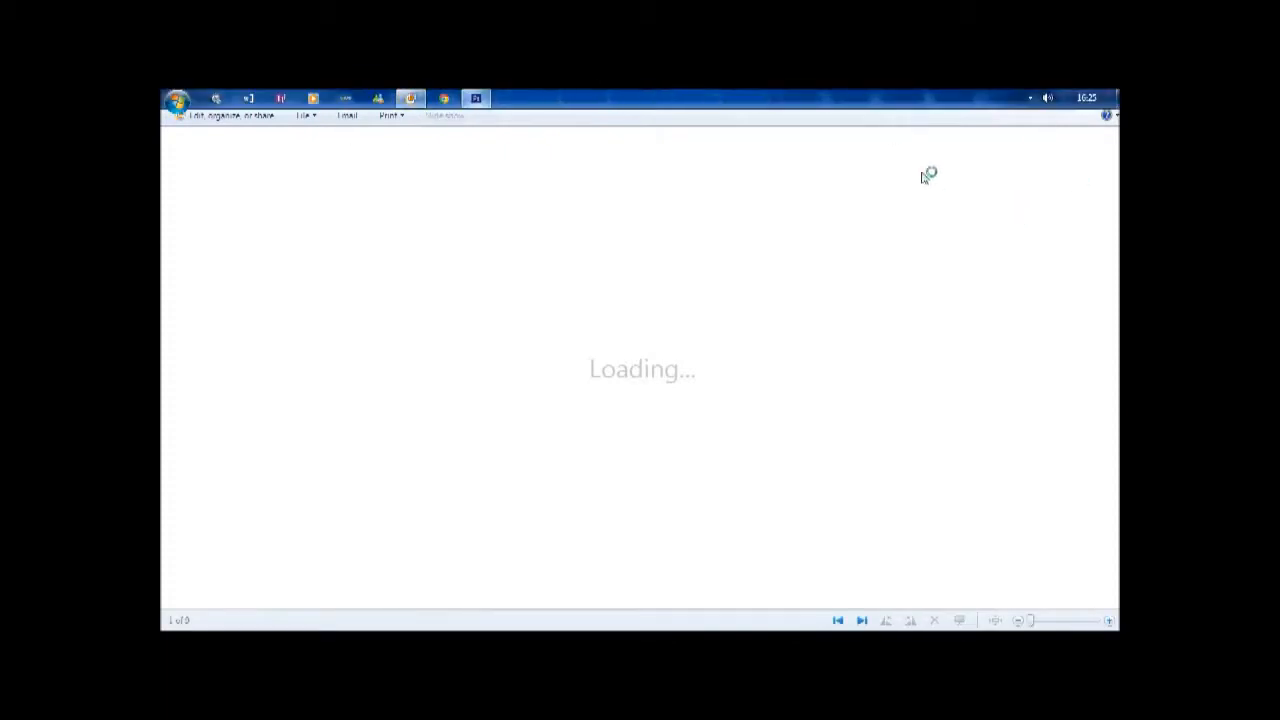
pyautogui.click(1107, 95)
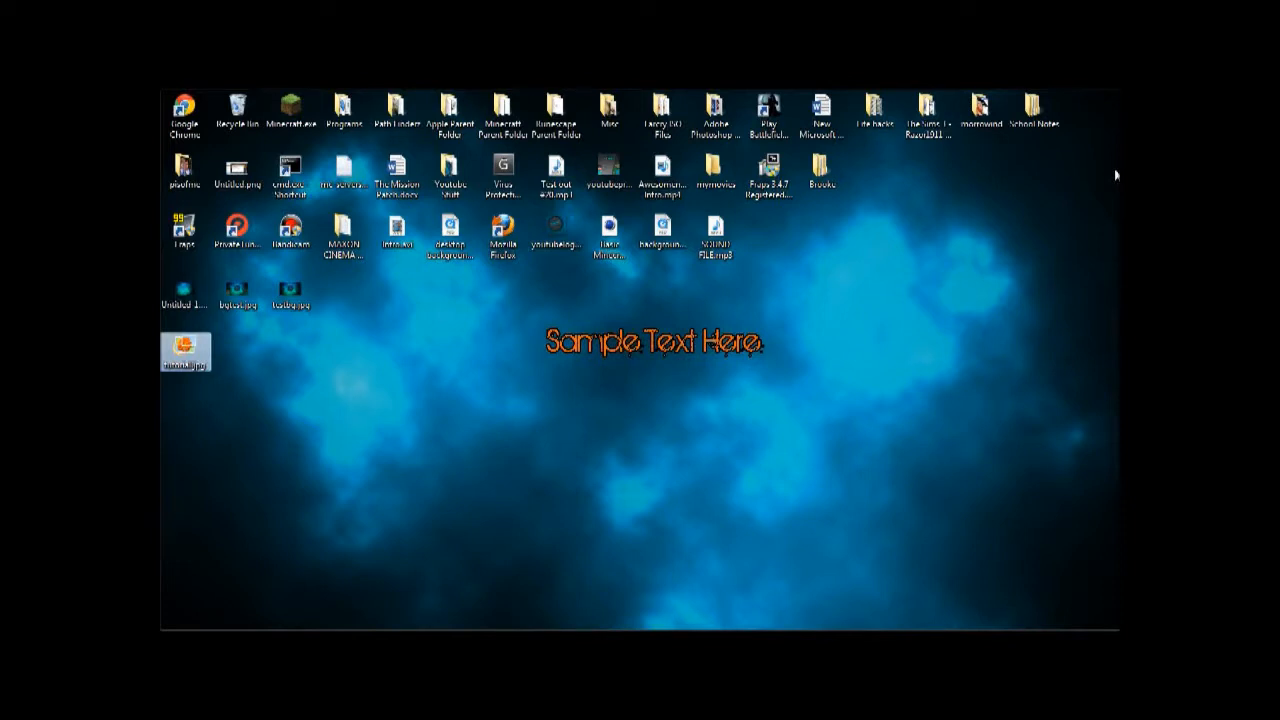
pyautogui.moveTo(1052, 89)
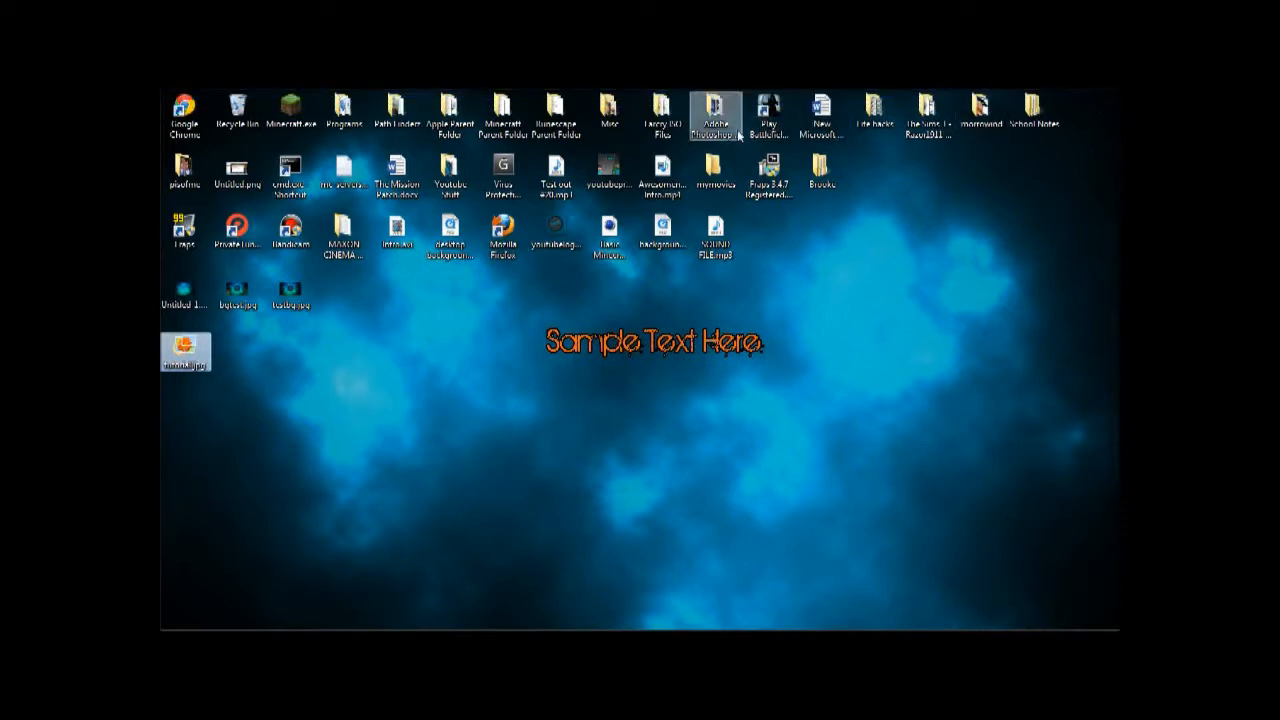
pyautogui.moveTo(790, 94)
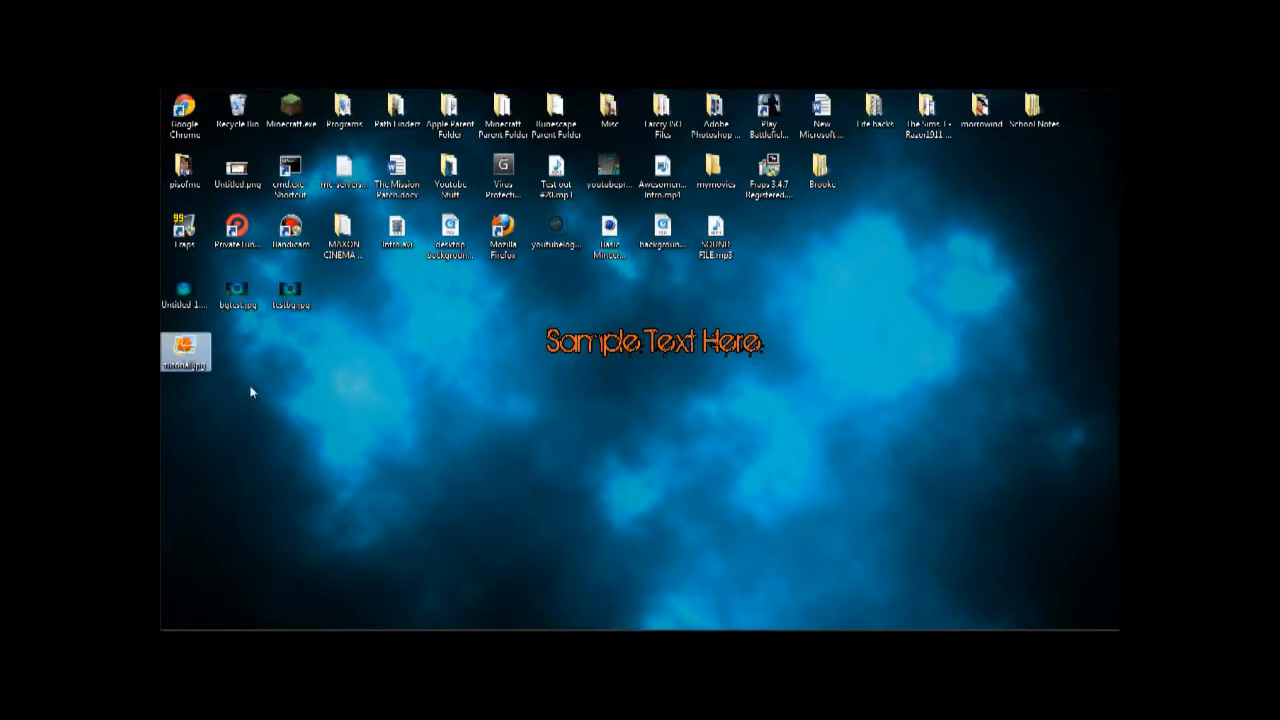
# Move the tutorial.jpg icon one column to the right on the desktop.
pyautogui.moveTo(200, 352); pyautogui.dragTo(254, 352)
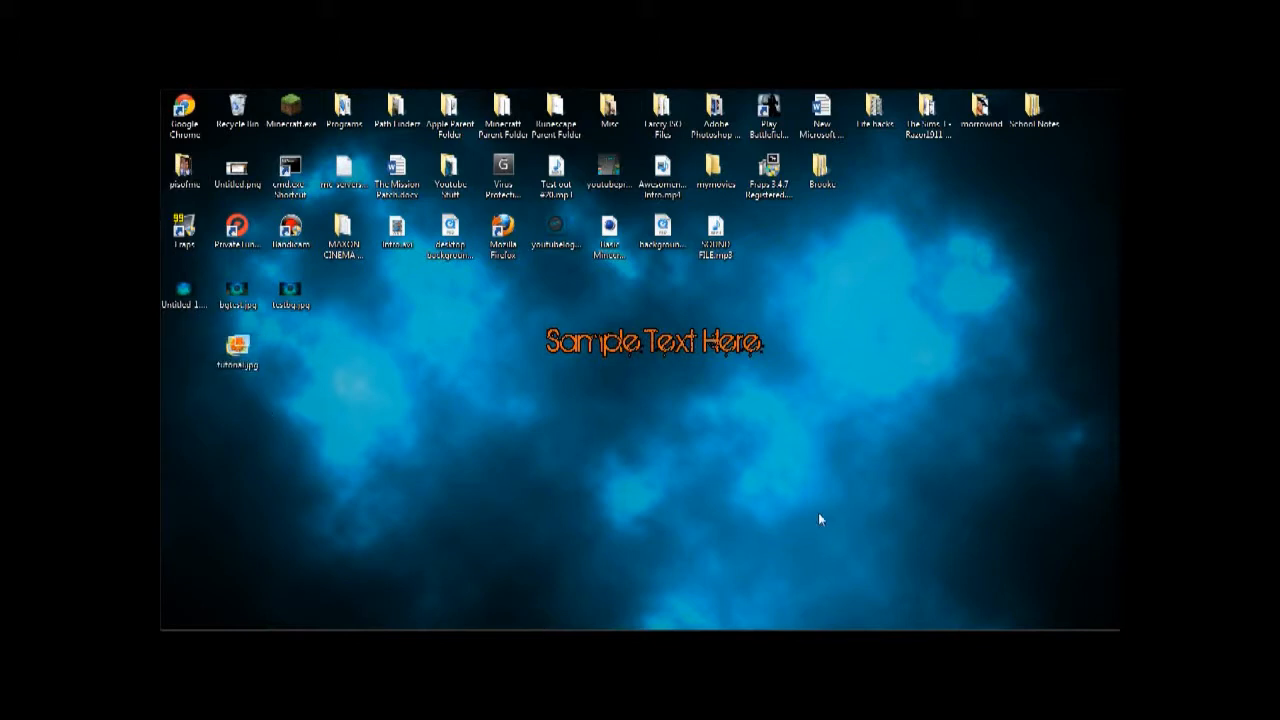
pyautogui.moveTo(530, 332); pyautogui.dragTo(537, 394)
pyautogui.moveTo(785, 430); pyautogui.dragTo(776, 365)
# Bring back and maximize the Photoshop window, and minimize it again to view the new wallpaper.
pyautogui.moveTo(705, 93)
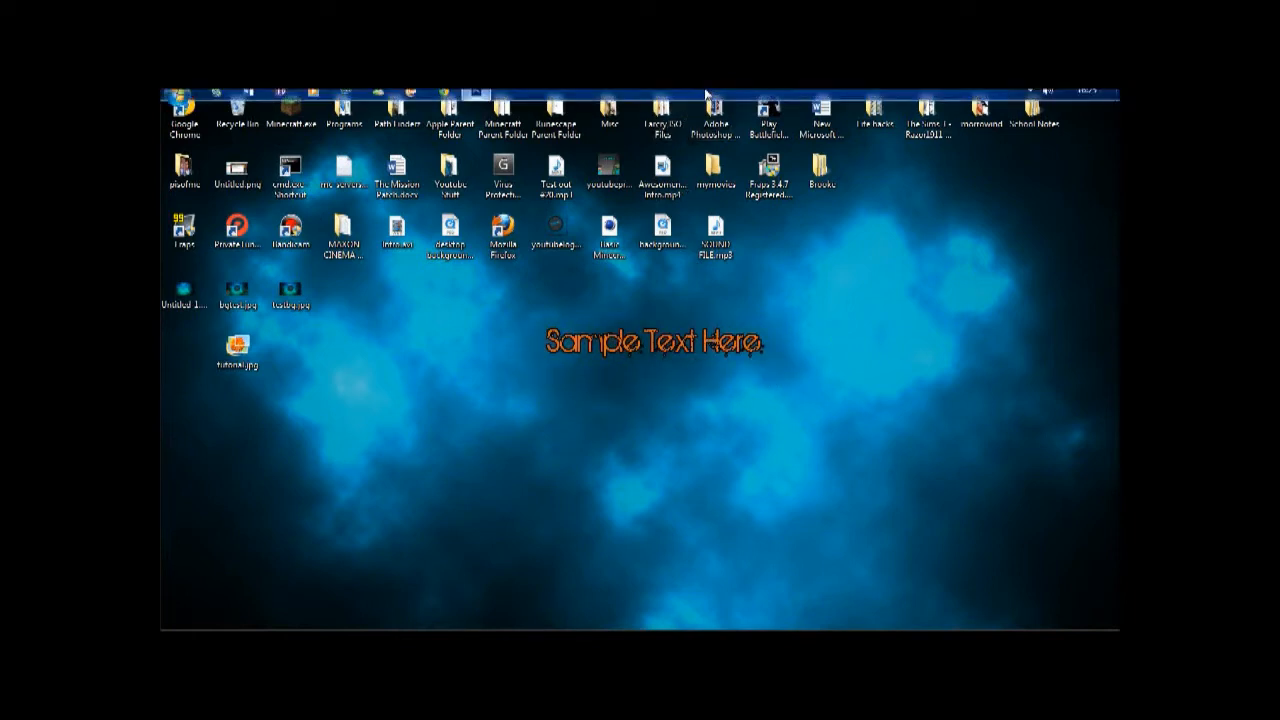
pyautogui.click(475, 97)
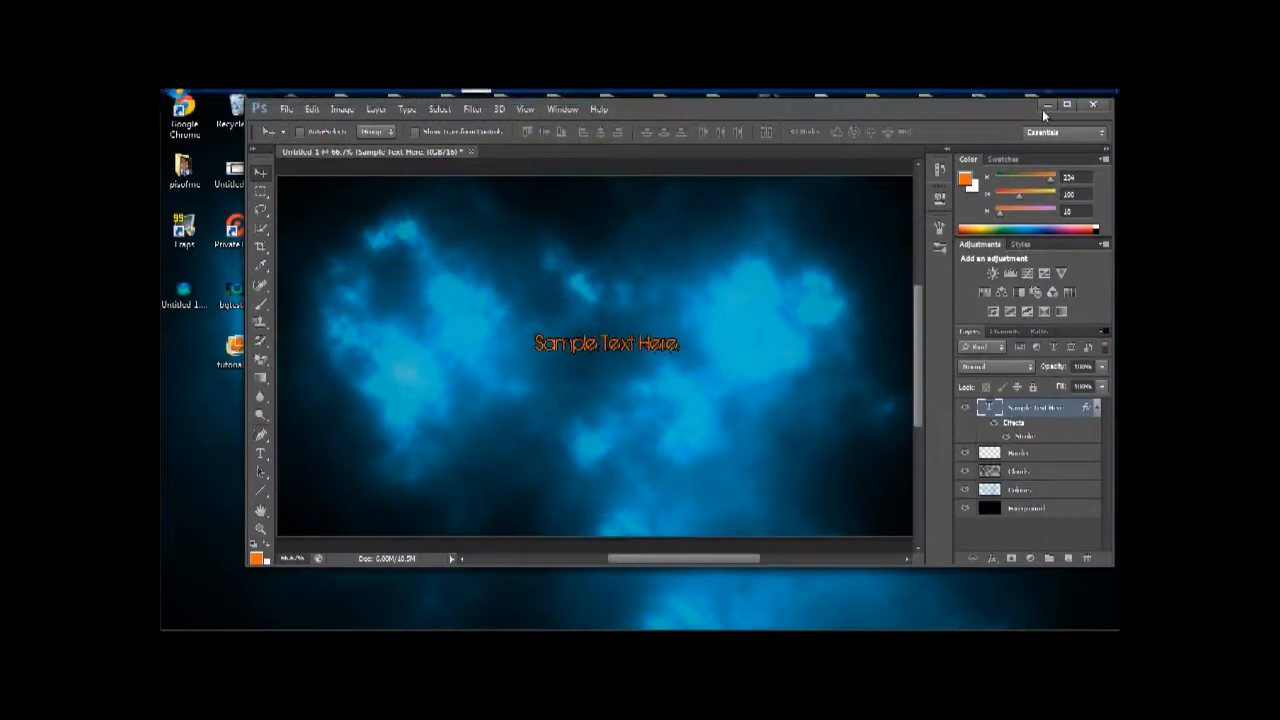
pyautogui.click(1067, 105)
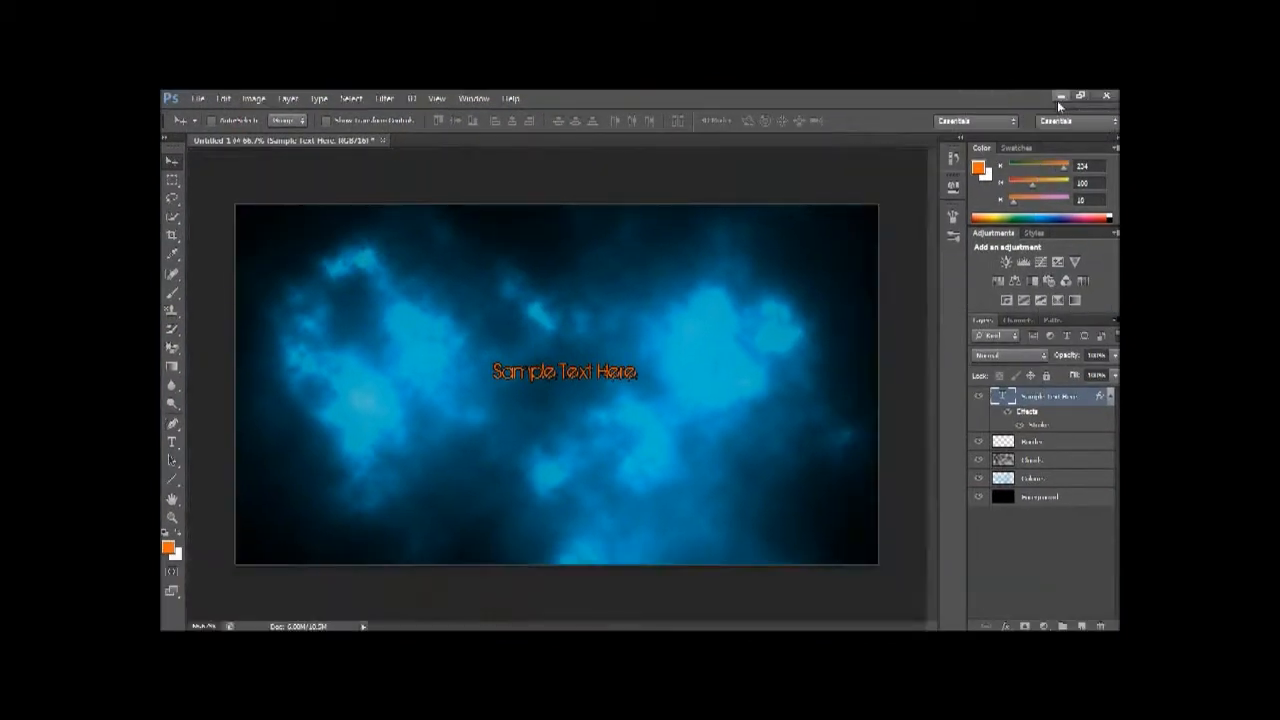
pyautogui.click(1061, 97)
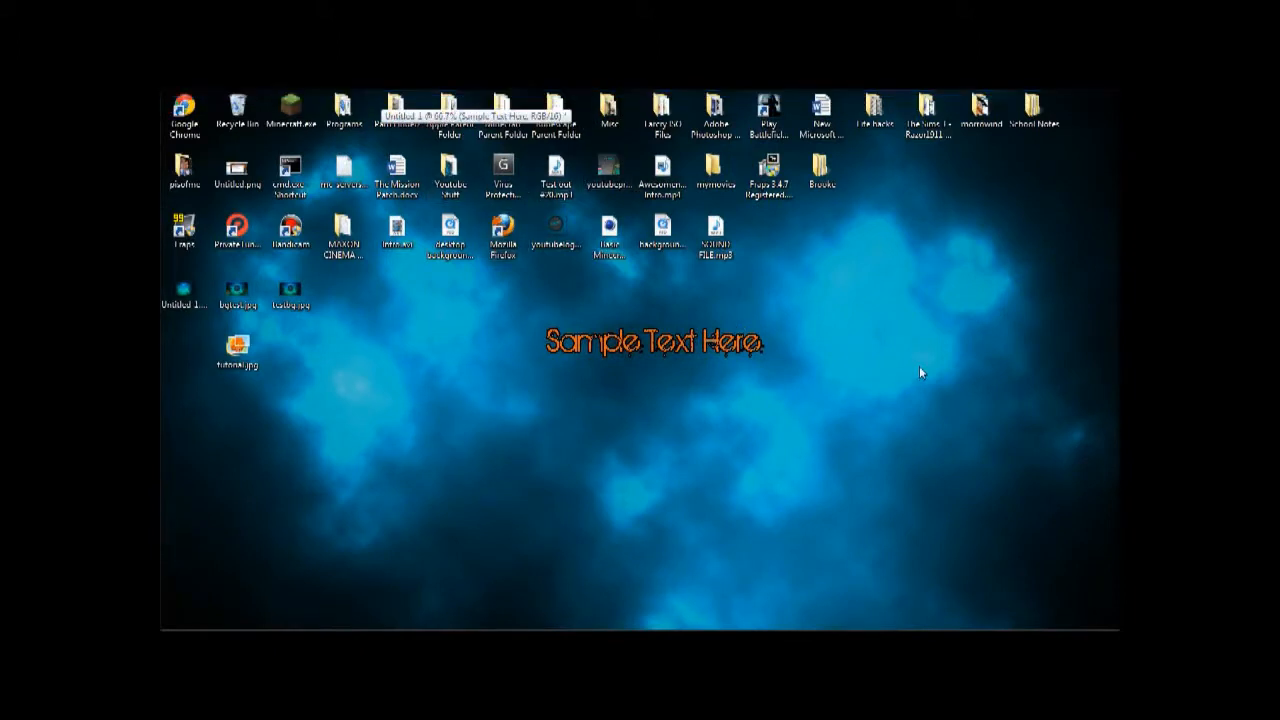
pyautogui.moveTo(805, 297)
pyautogui.mouseDown()
pyautogui.moveTo(505, 374)
pyautogui.moveTo(517, 393)
pyautogui.moveTo(818, 300)
pyautogui.moveTo(802, 296)
pyautogui.mouseUp()
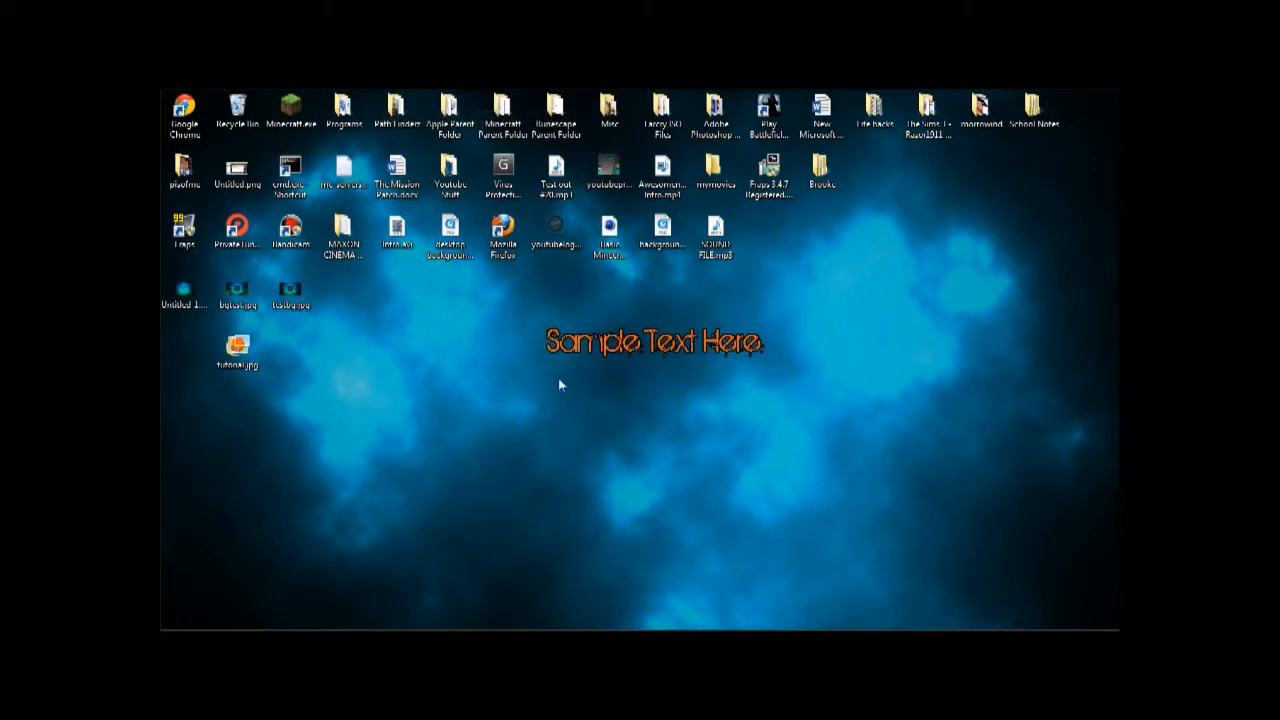